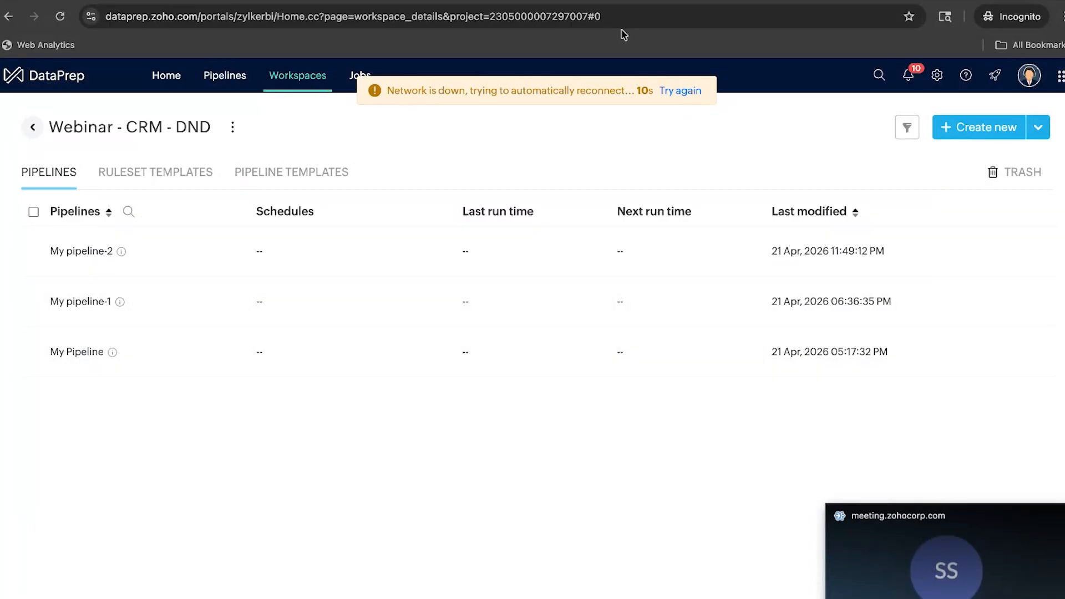
pyautogui.click(619, 25)
pyautogui.press('Return')
pyautogui.click(556, 21)
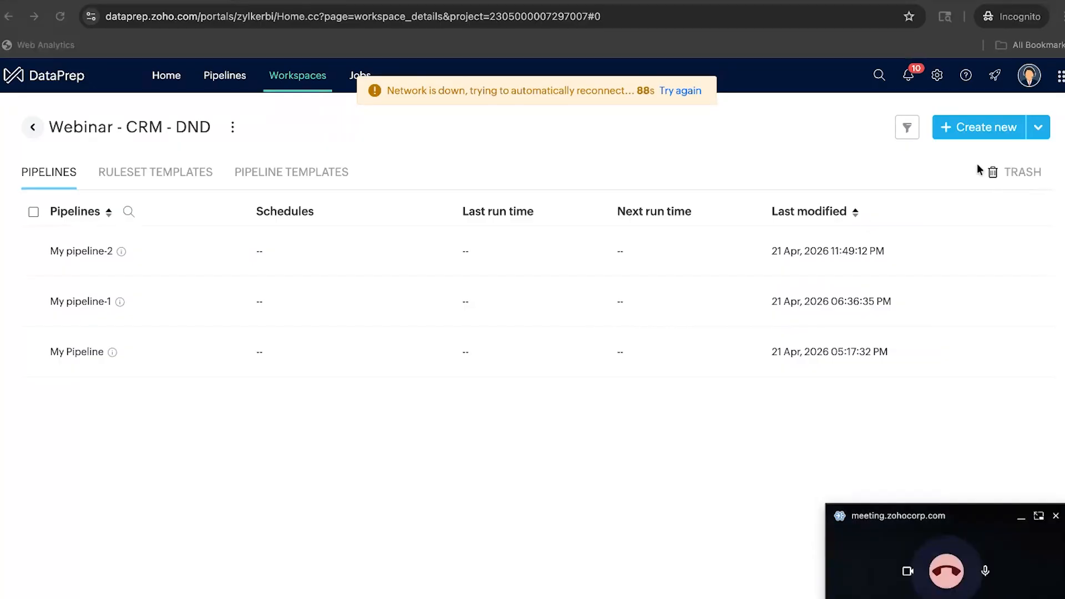
pyautogui.click(970, 123)
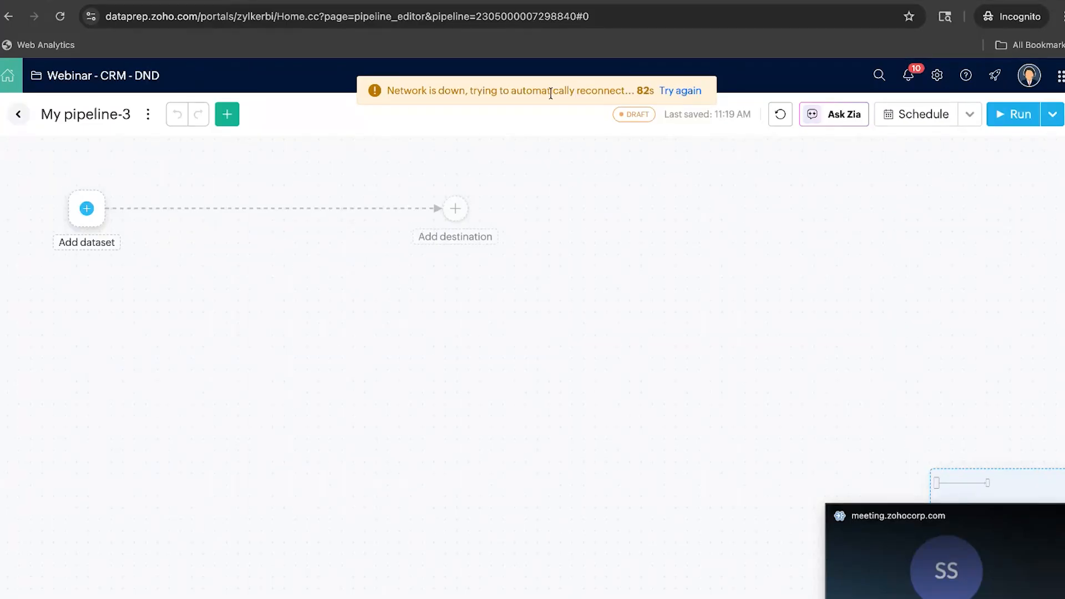
pyautogui.moveTo(656, 91); pyautogui.dragTo(577, 91)
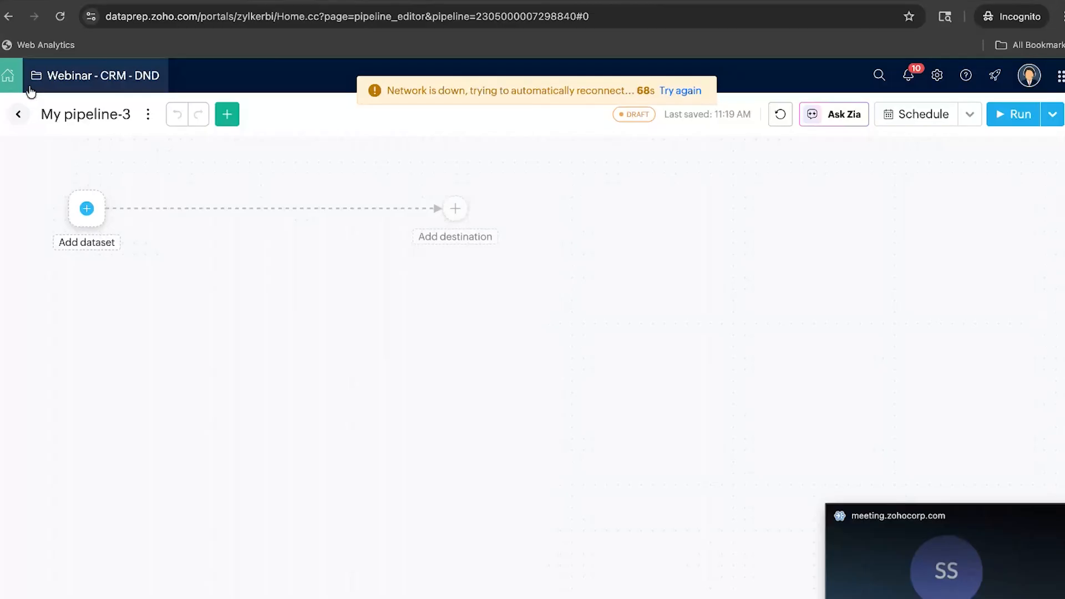
# Step: Create a new pipeline from the home dashboard and start adding a dataset to it
pyautogui.click(15, 80)
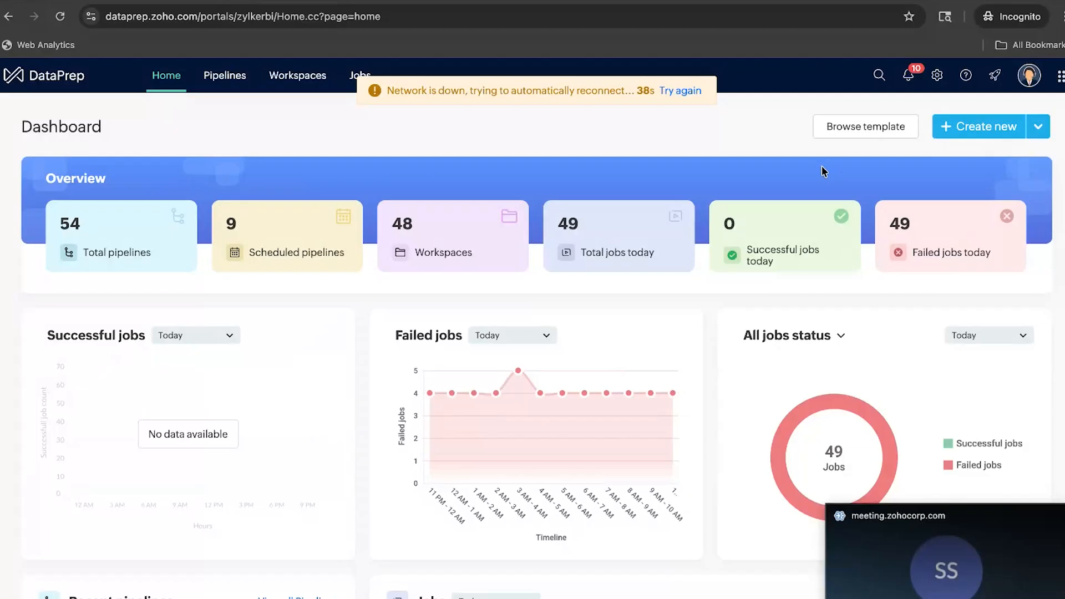
pyautogui.click(998, 129)
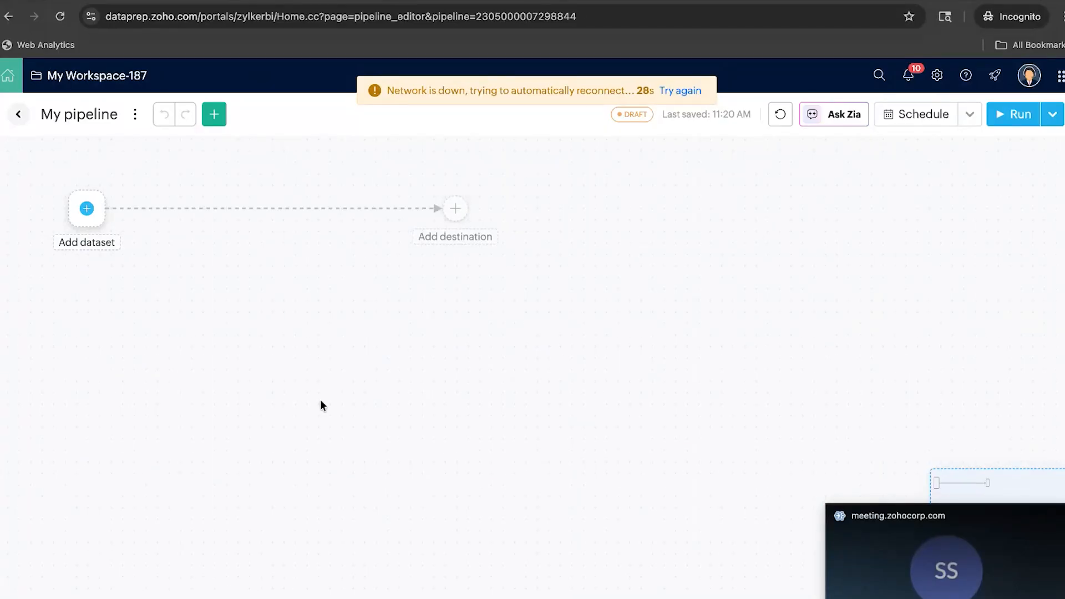
pyautogui.click(91, 213)
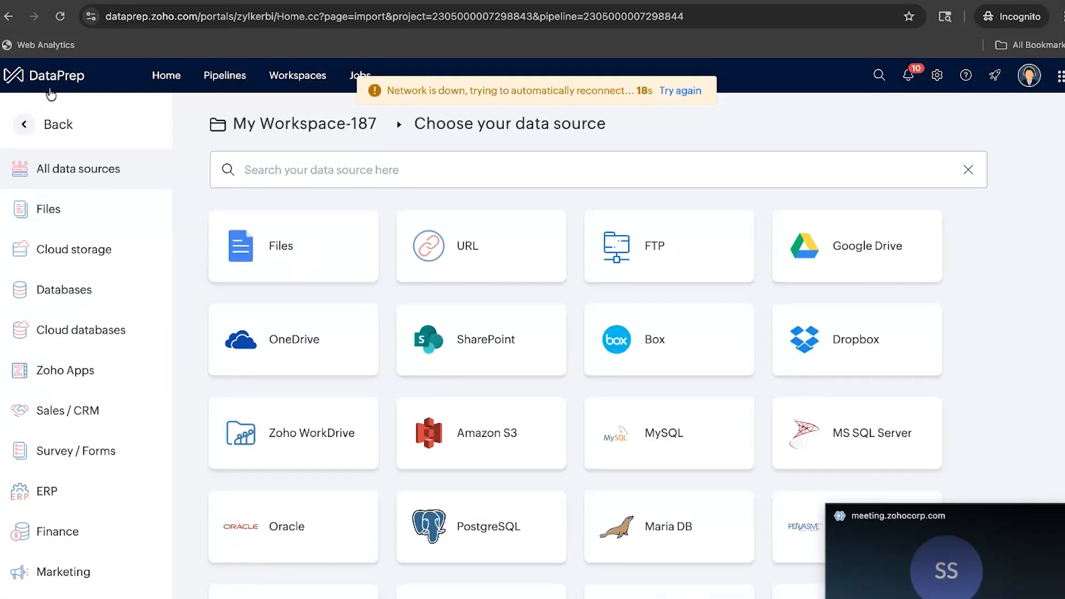
pyautogui.click(31, 127)
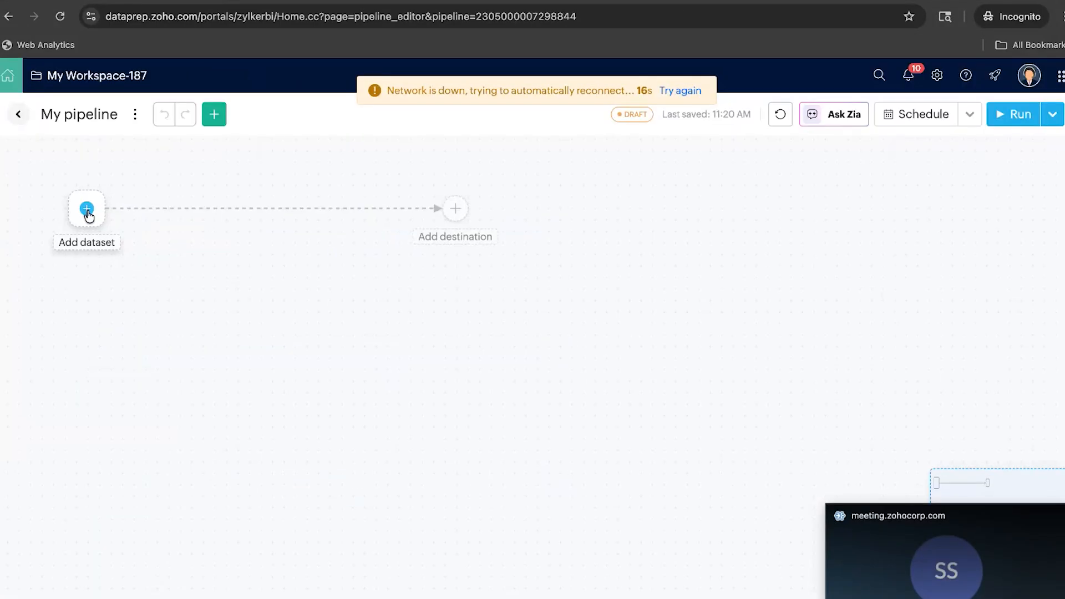
pyautogui.click(87, 209)
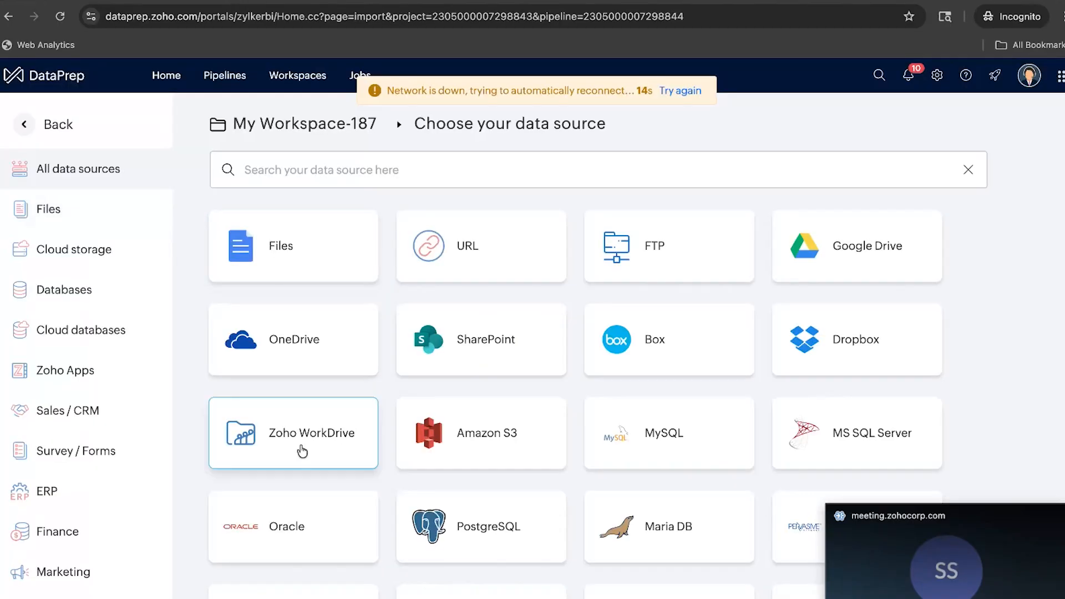
# Step: Look through the data source categories and choose Files as the dataset's source
pyautogui.scroll(-3, 125, 321)
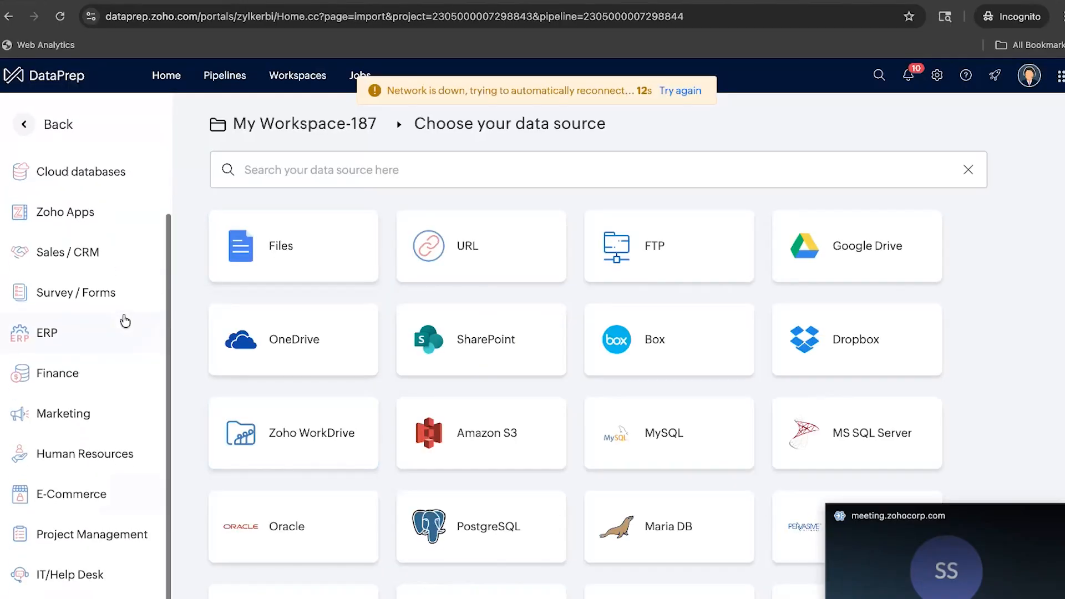
pyautogui.scroll(3, 125, 321)
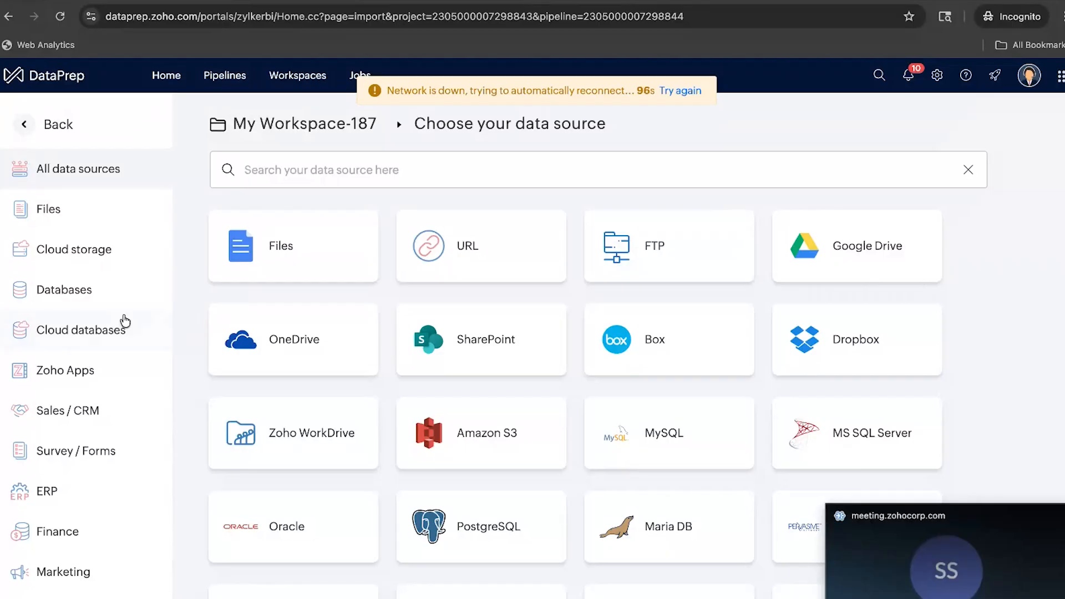
pyautogui.click(304, 272)
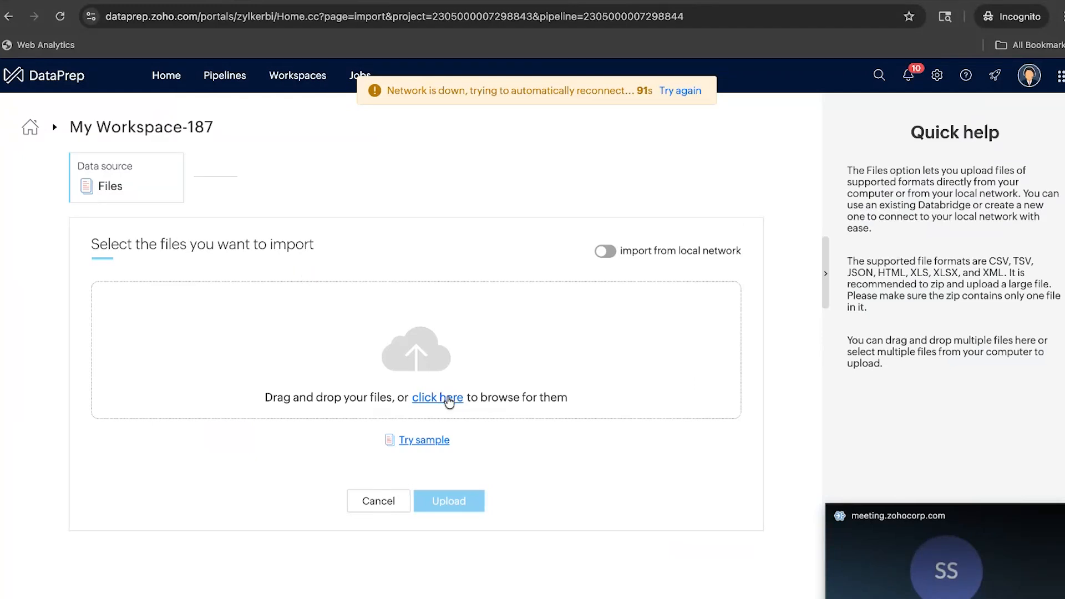
# Step: Upload CompanyDetails, TechDisrupt_Event_Leads and Webform Leads from untitled folder 3 on the Desktop into the pipeline
pyautogui.click(450, 399)
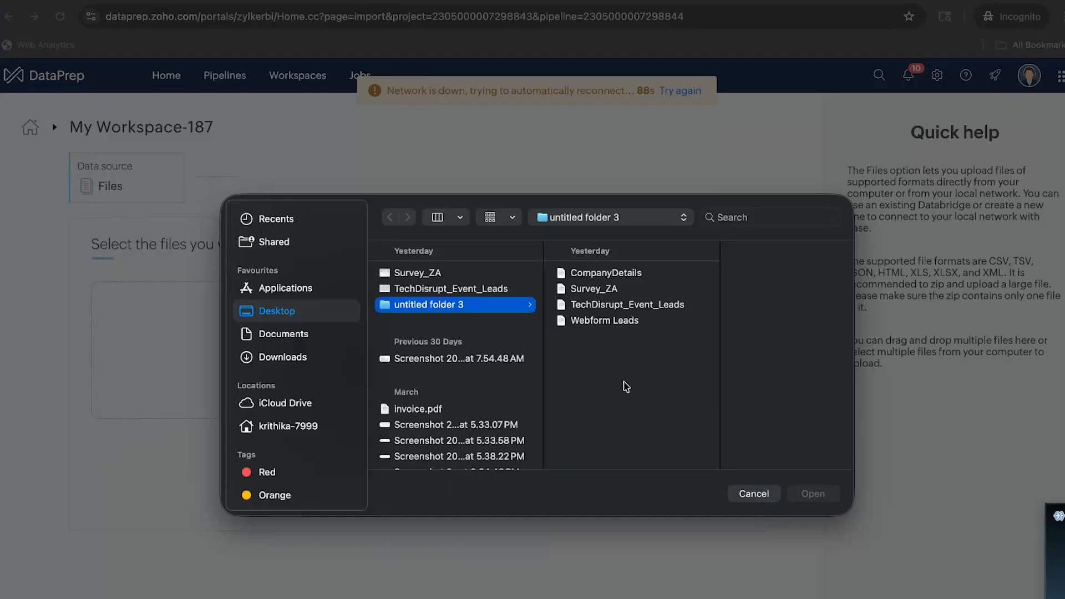
pyautogui.click(295, 310)
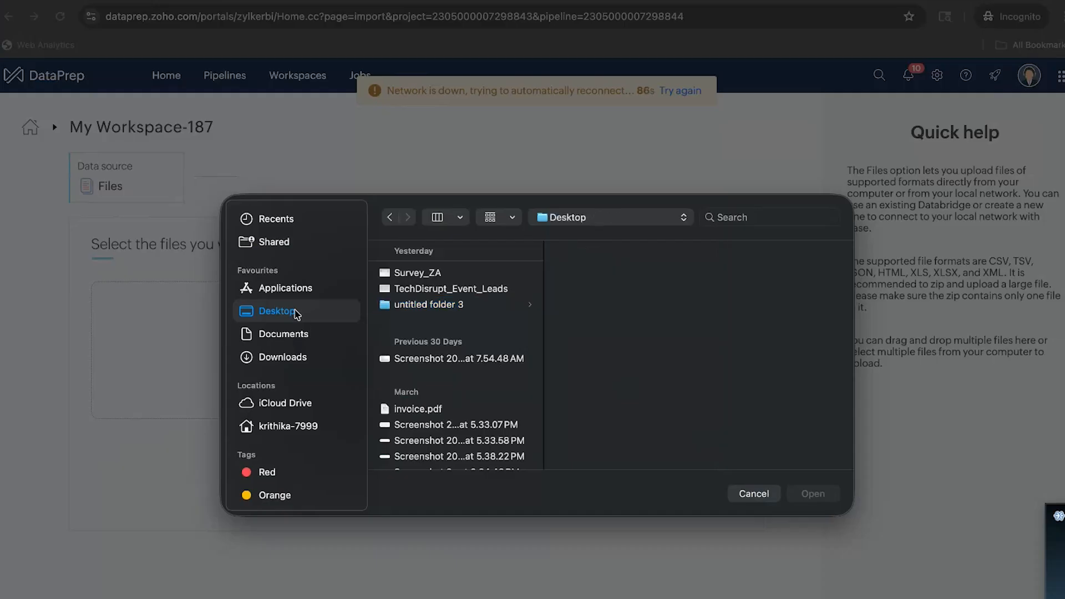
pyautogui.click(468, 306)
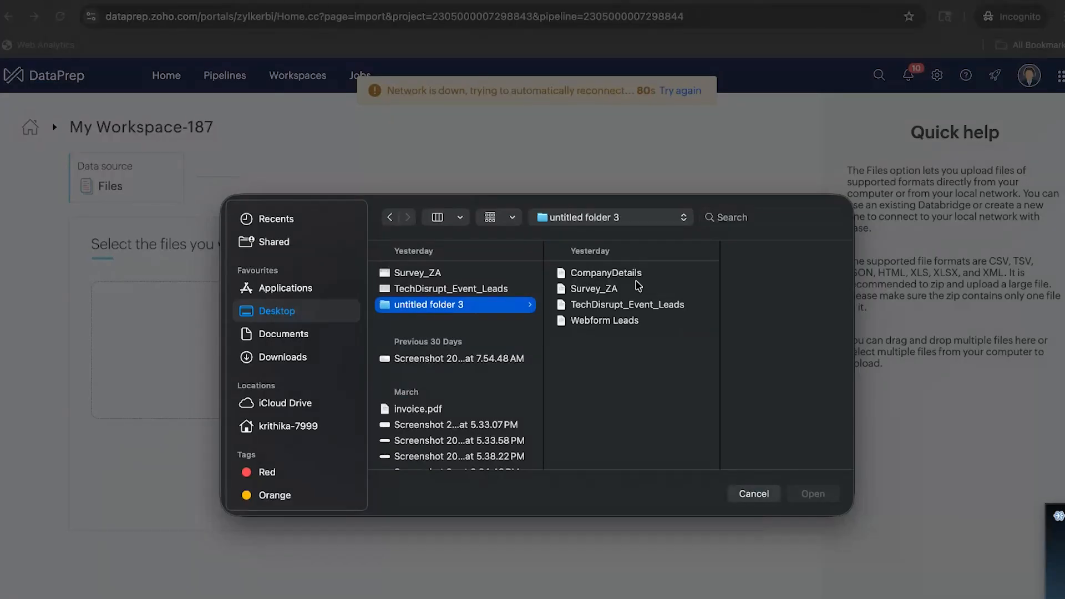
pyautogui.click(637, 310)
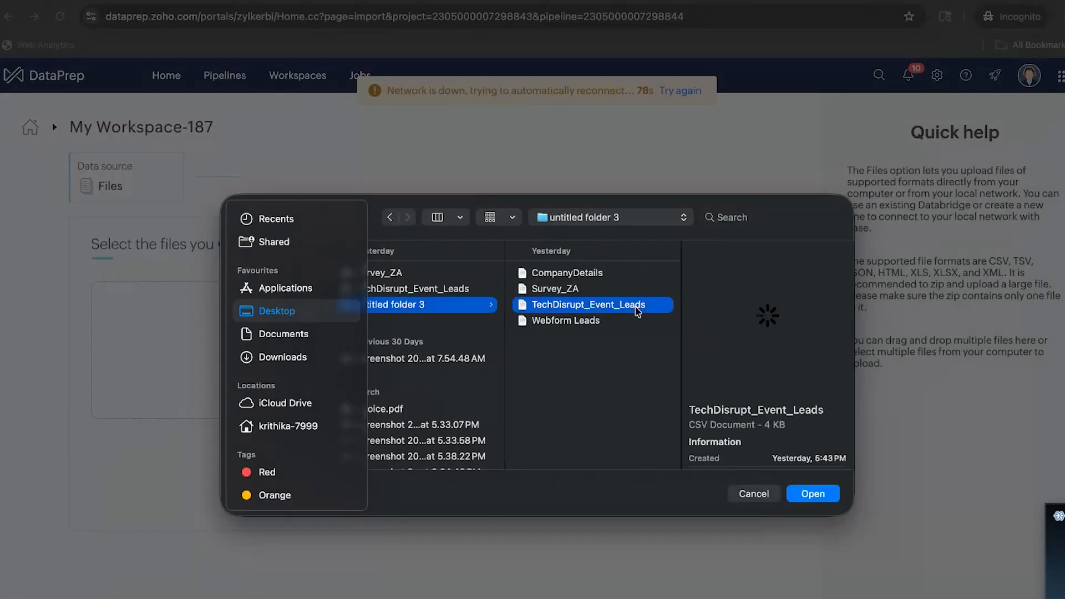
pyautogui.keyDown('shift'); pyautogui.click(629, 322); pyautogui.keyUp('shift')
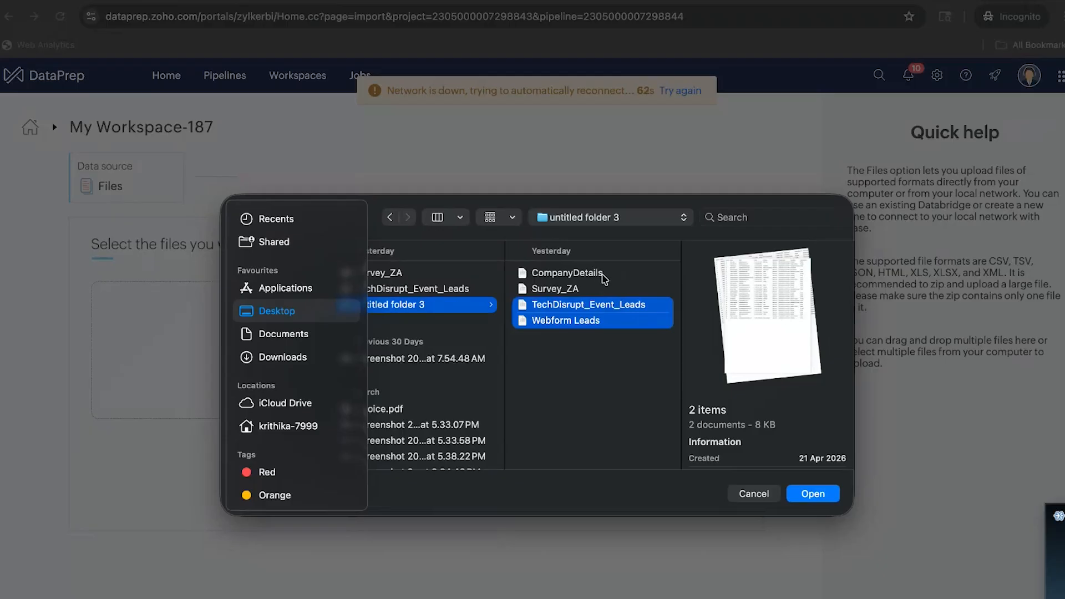
pyautogui.keyDown('super'); pyautogui.click(604, 277); pyautogui.keyUp('super')
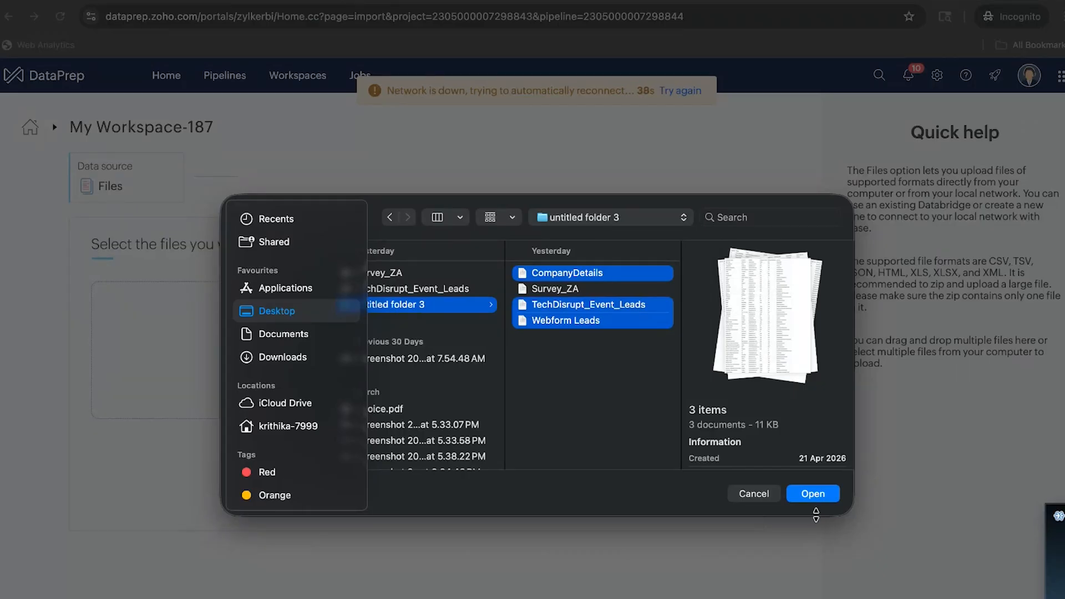
pyautogui.click(822, 497)
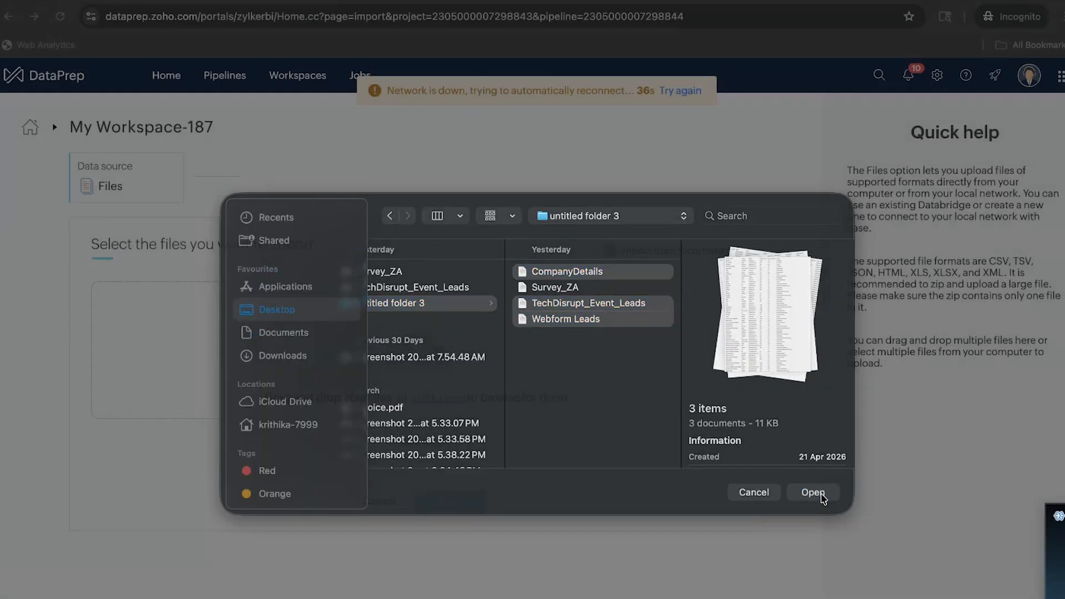
pyautogui.click(432, 478)
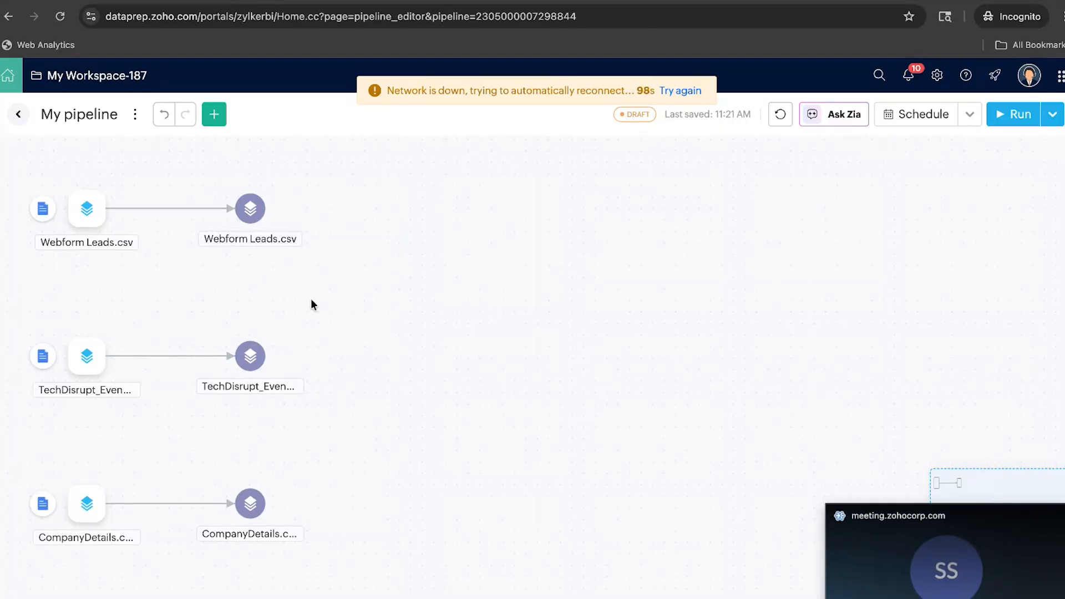
# Step: Append the TechDisrupt_Event_Leads data to the Webform Leads.csv stage
pyautogui.click(270, 211)
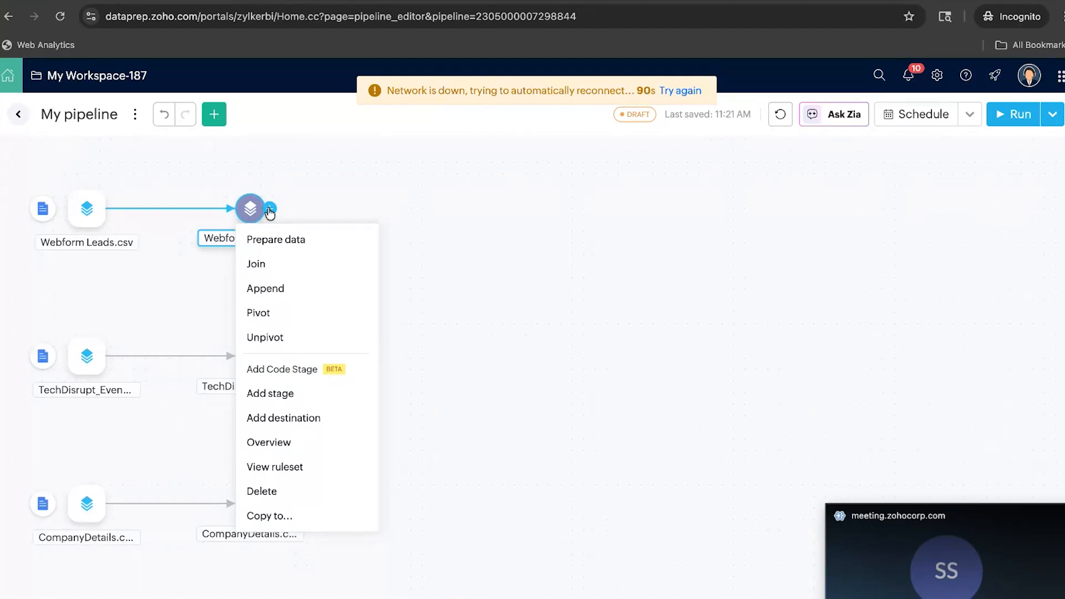
pyautogui.click(308, 294)
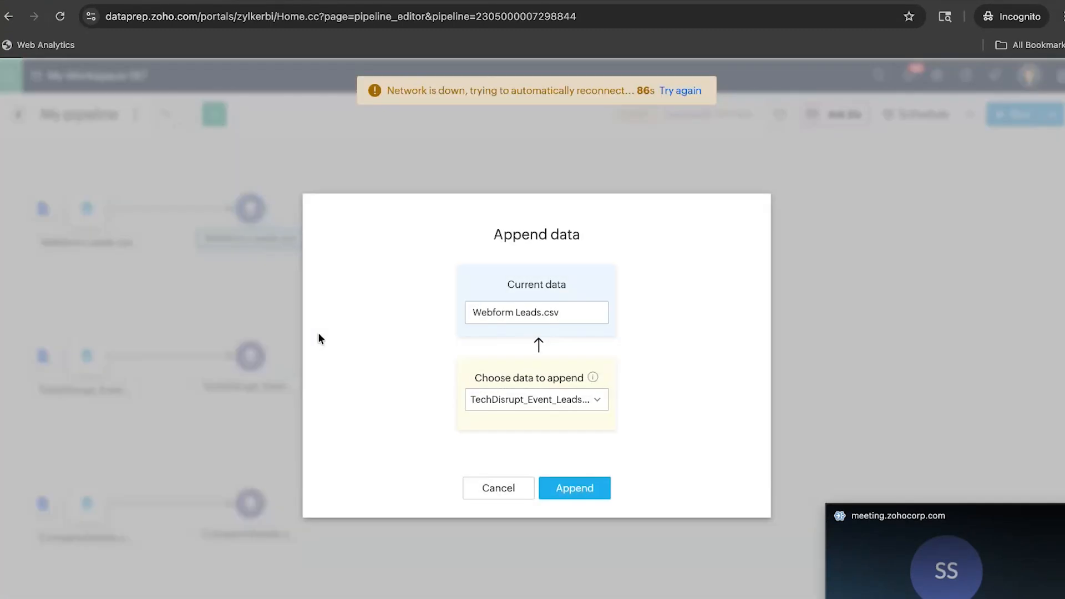
pyautogui.click(589, 491)
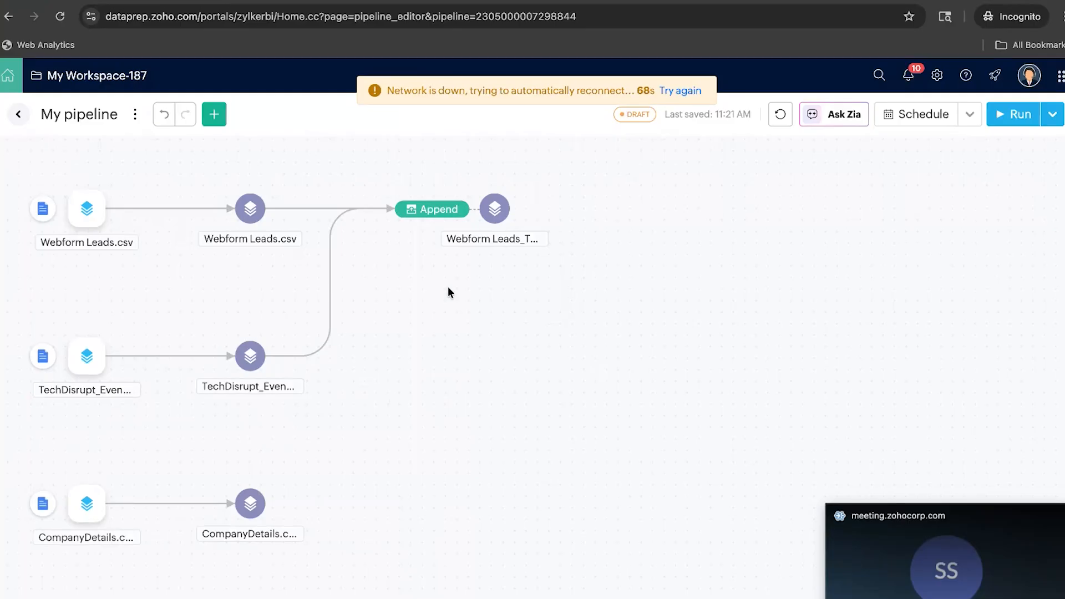
# Step: Open the appended leads stage, look through its columns and close the stage details
pyautogui.click(493, 213)
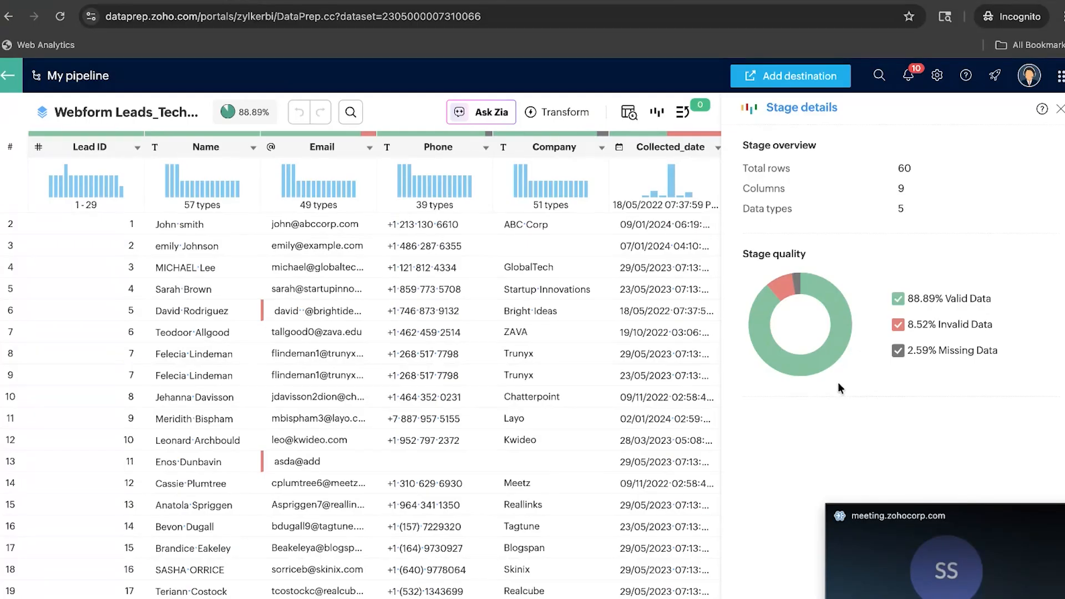
pyautogui.click(1056, 517)
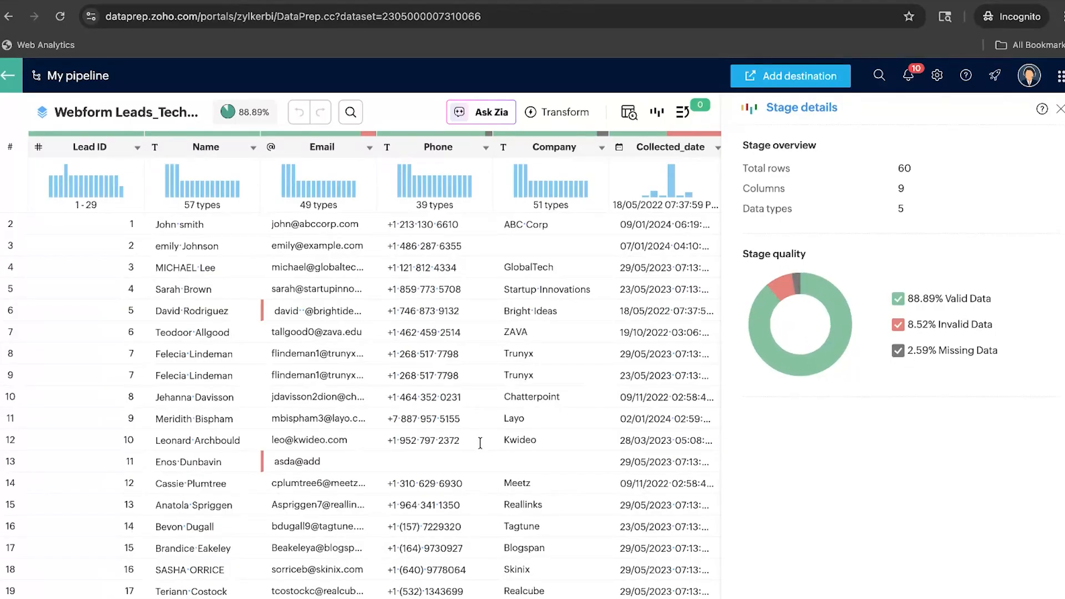
pyautogui.hscroll(3, 436, 265)
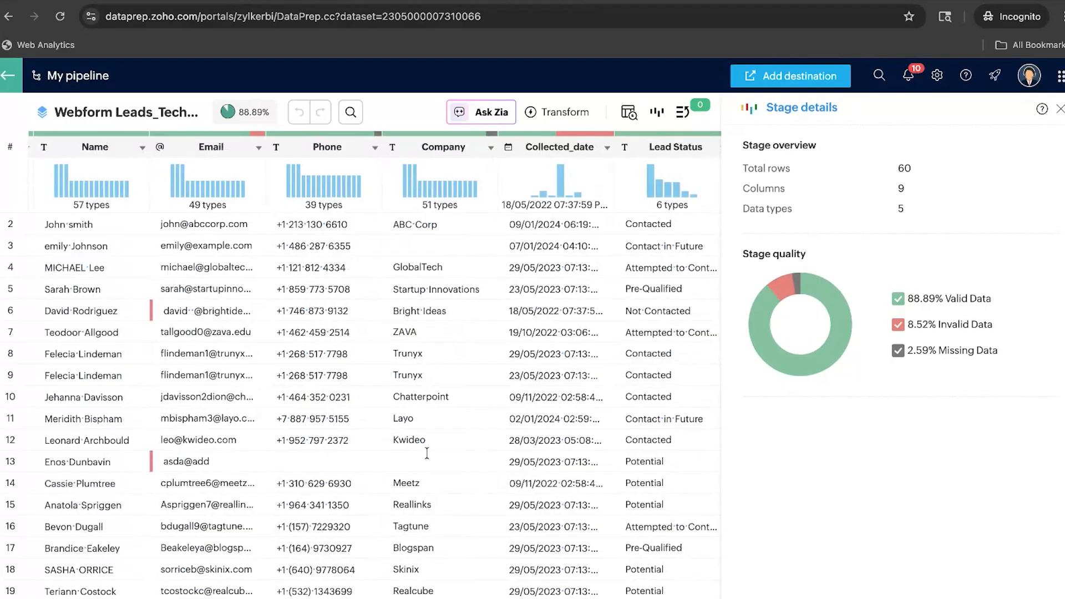
pyautogui.hscroll(5, 433, 449)
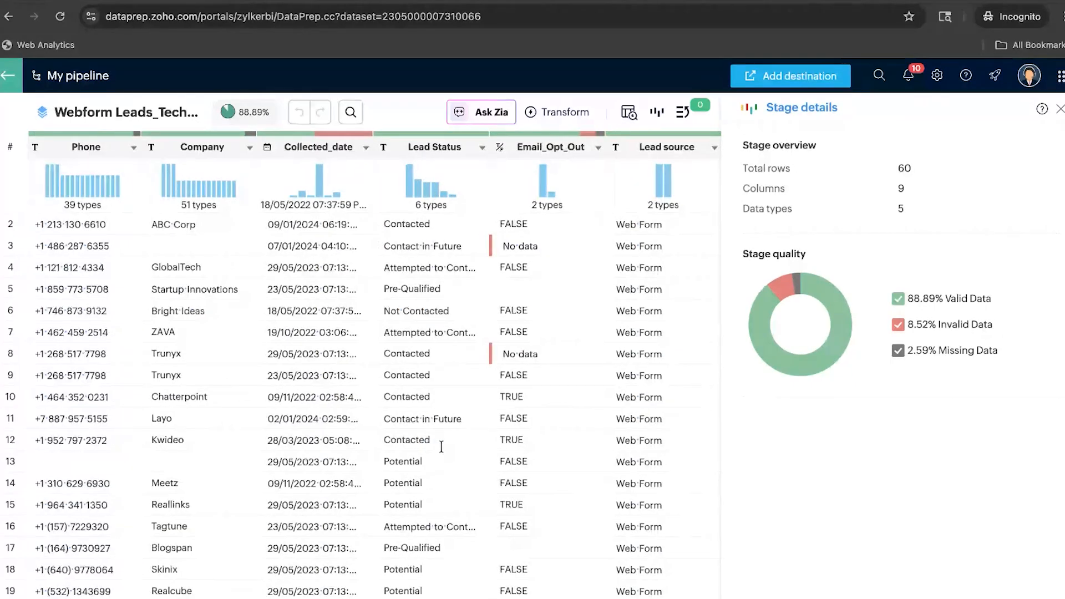
pyautogui.hscroll(-8, 440, 447)
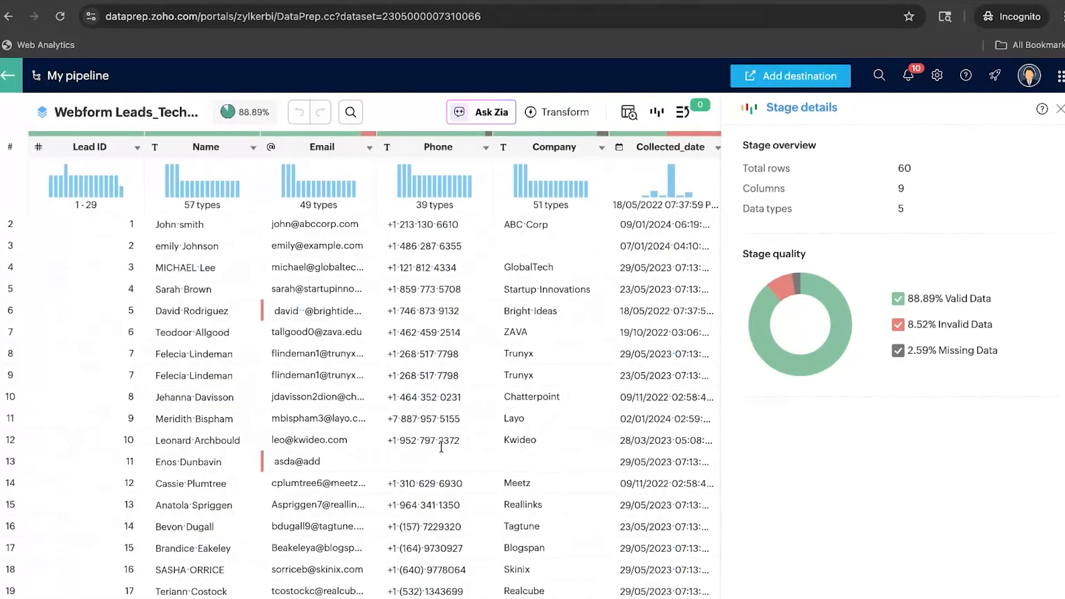
pyautogui.click(1060, 109)
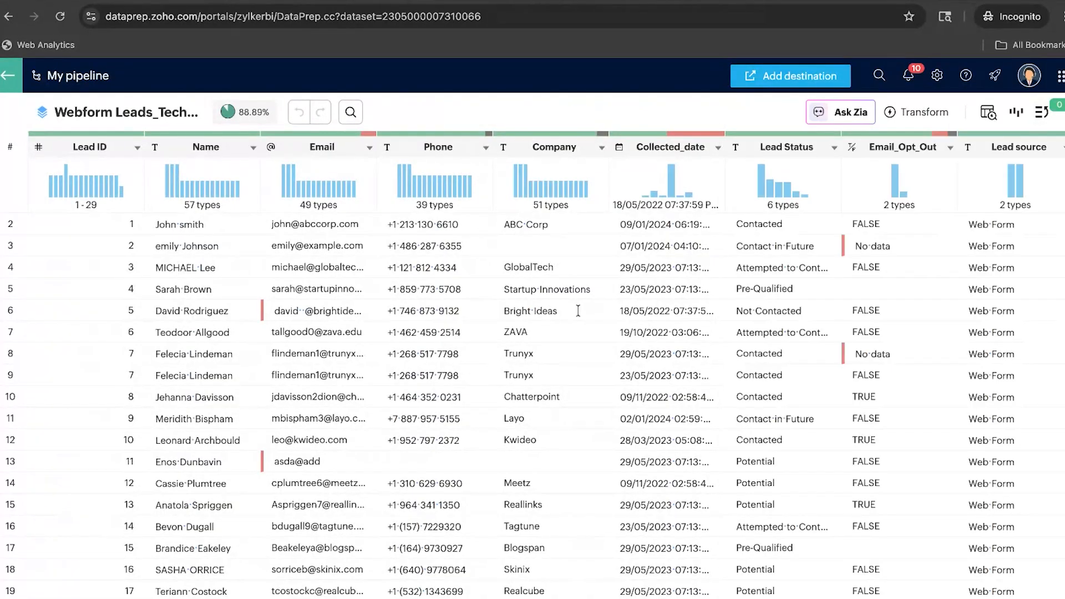
# Step: Open the Ask Zia assistant and examine the invalid entries in the Email column
pyautogui.click(850, 116)
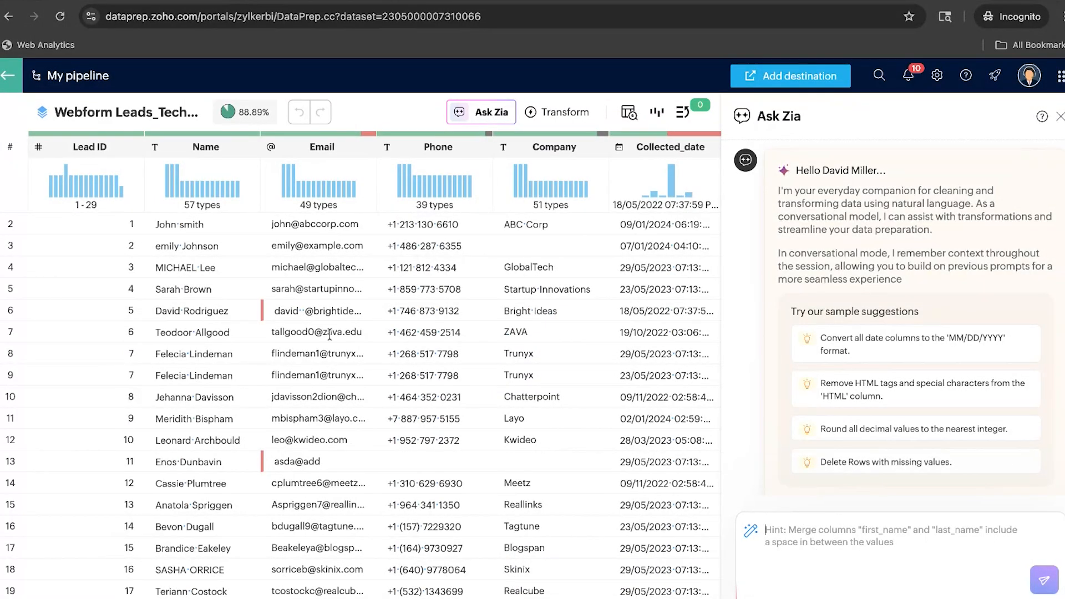
pyautogui.moveTo(307, 314); pyautogui.dragTo(298, 313)
pyautogui.scroll(-1, 311, 343)
pyautogui.scroll(1, 312, 343)
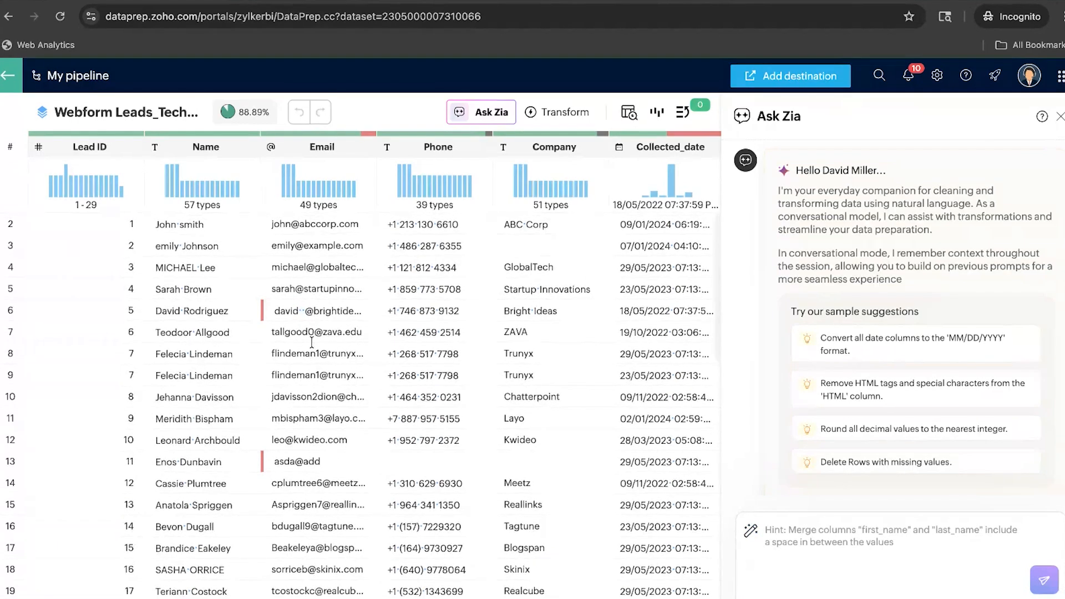
pyautogui.scroll(-1, 311, 343)
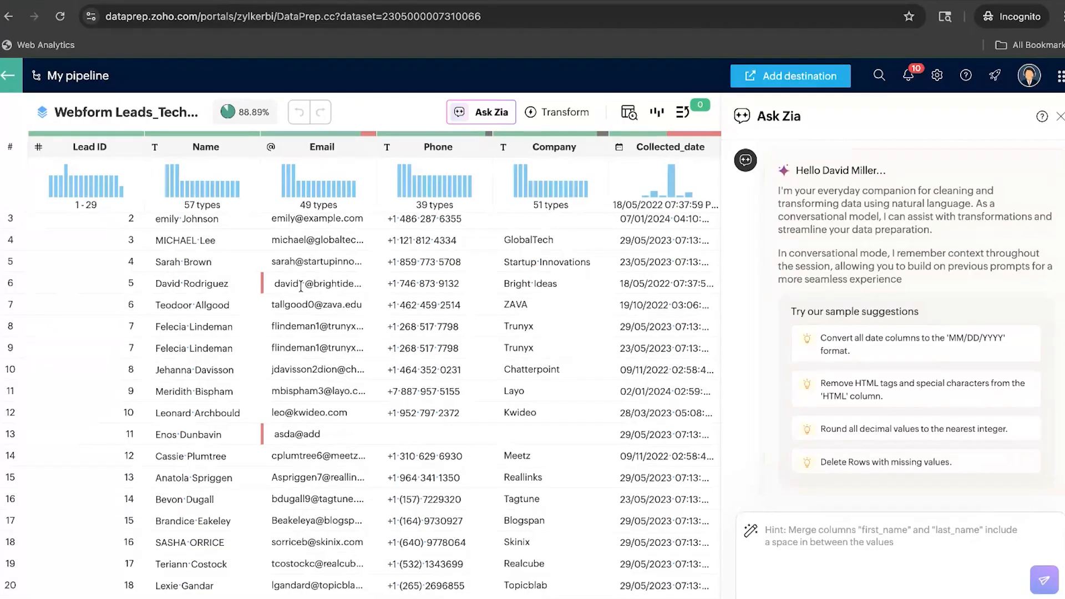
pyautogui.scroll(1, 301, 287)
pyautogui.scroll(-5, 296, 344)
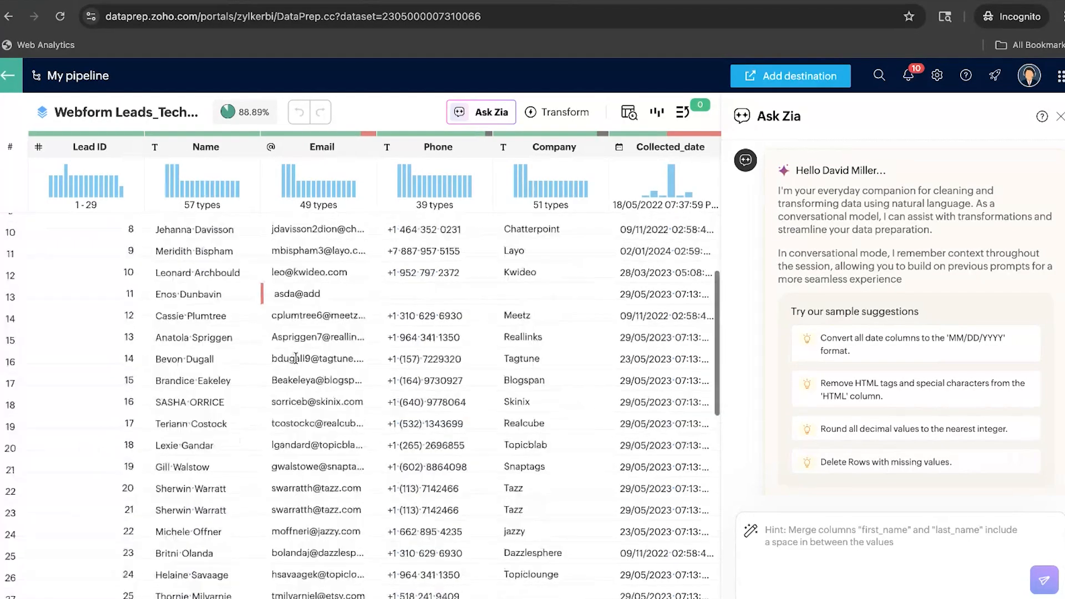
pyautogui.scroll(-1, 295, 357)
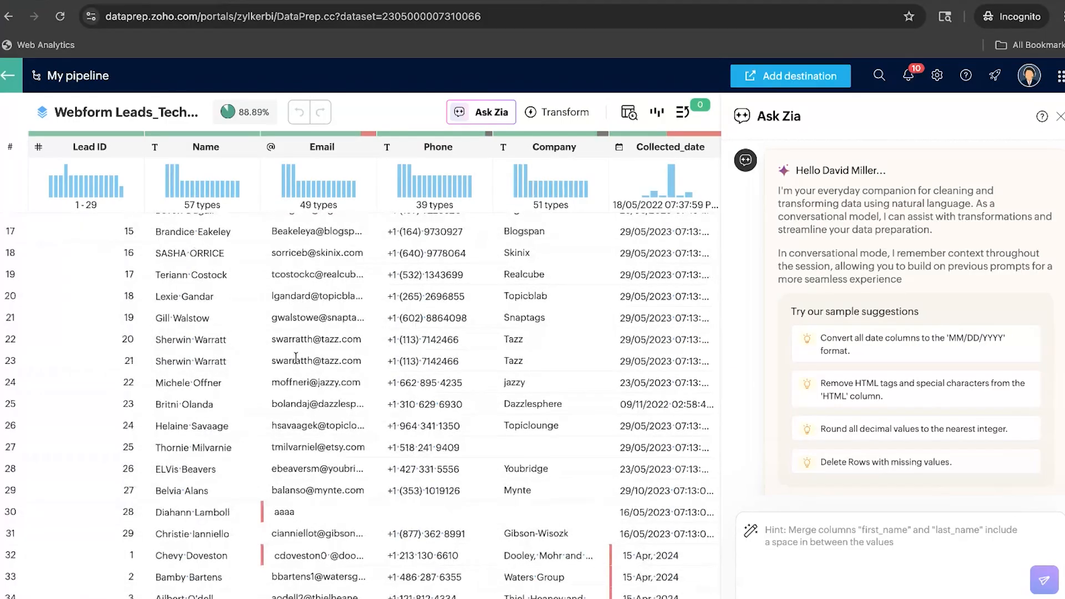
pyautogui.scroll(5, 296, 357)
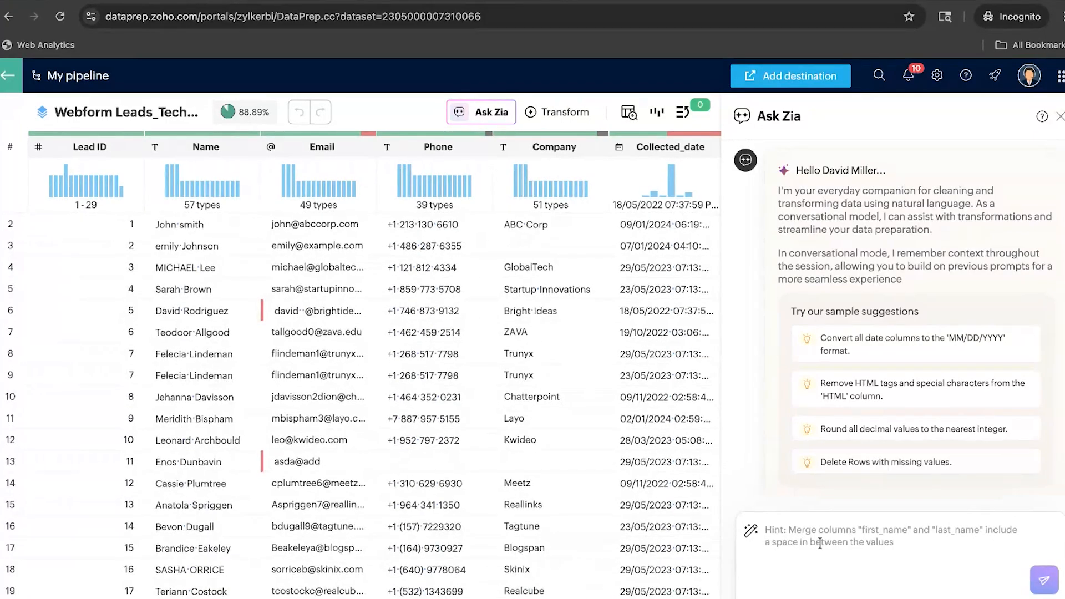
# Step: Have Ask Zia preview "Remove the spacing issue in the email column", check the previewed Email values and apply the transform
pyautogui.click(837, 534)
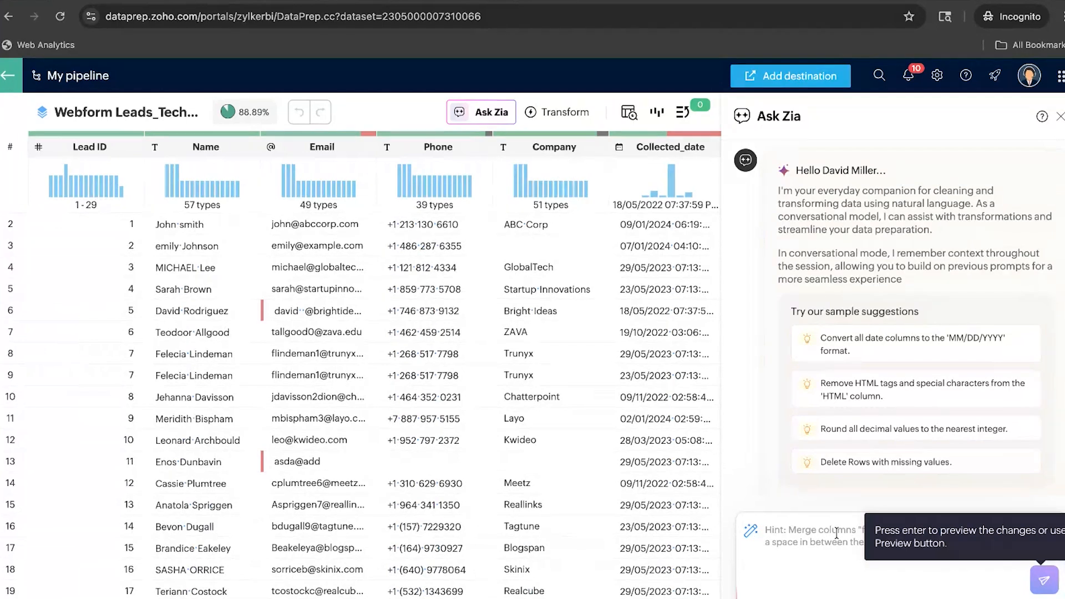
pyautogui.write('Remove the')
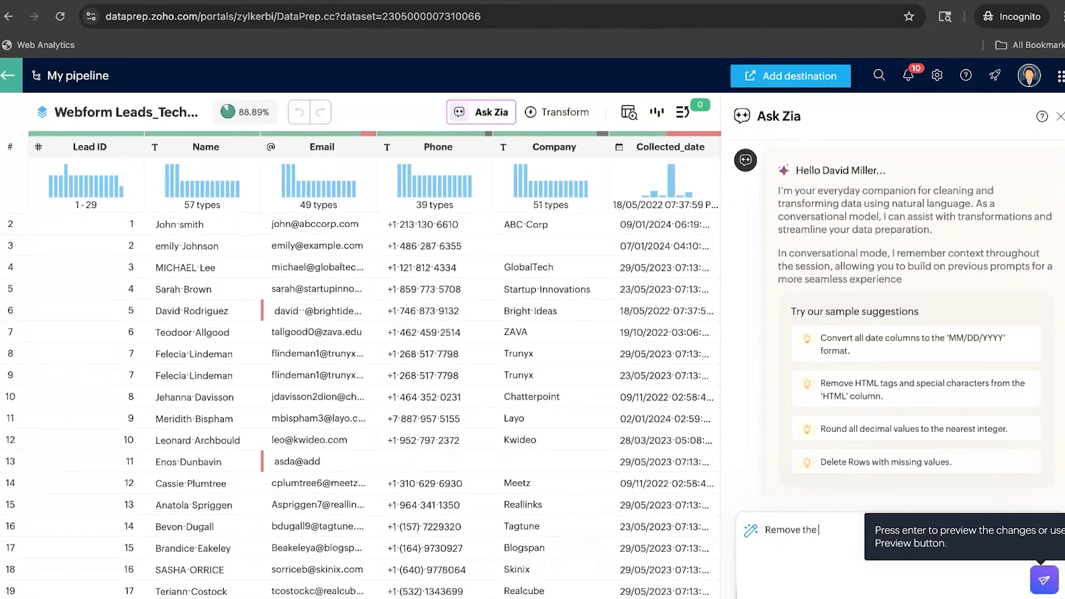
pyautogui.write(' spacing iss')
pyautogui.click(1044, 580)
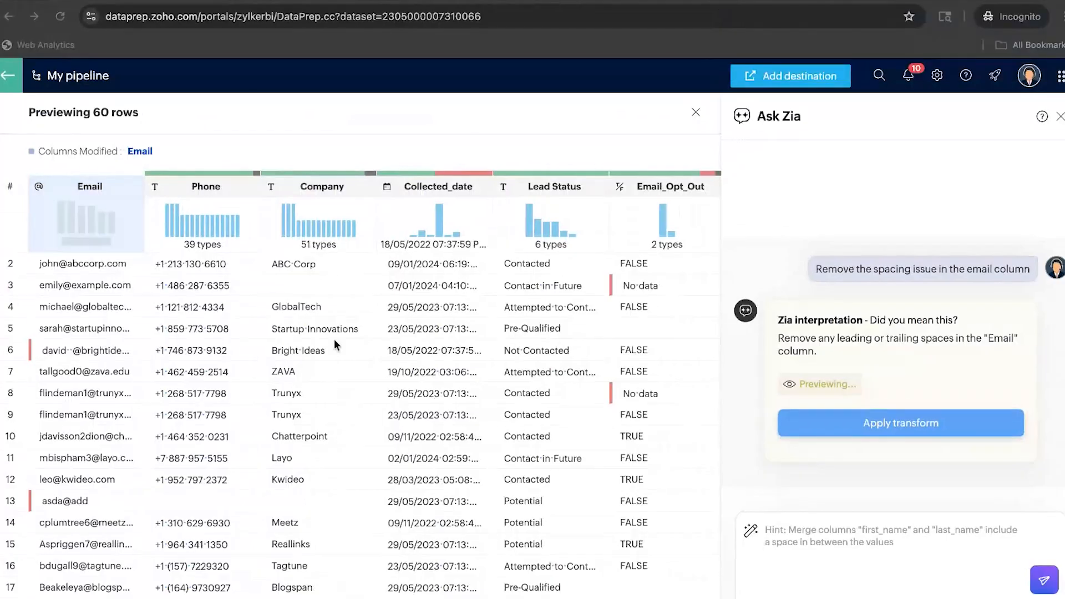
pyautogui.hscroll(-3, 151, 405)
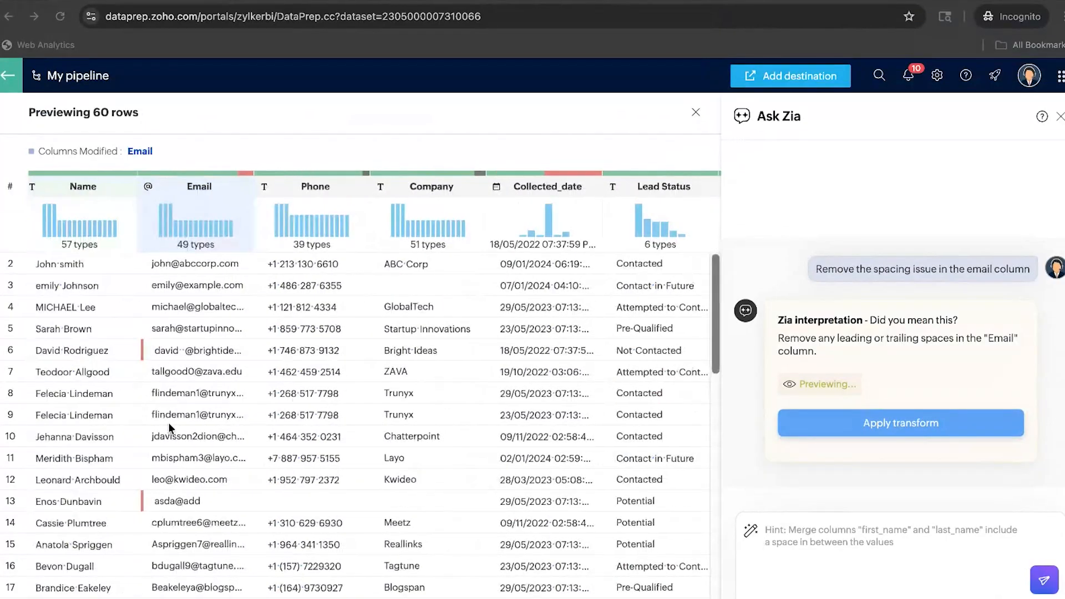
pyautogui.scroll(-3, 168, 422)
pyautogui.scroll(-5, 244, 515)
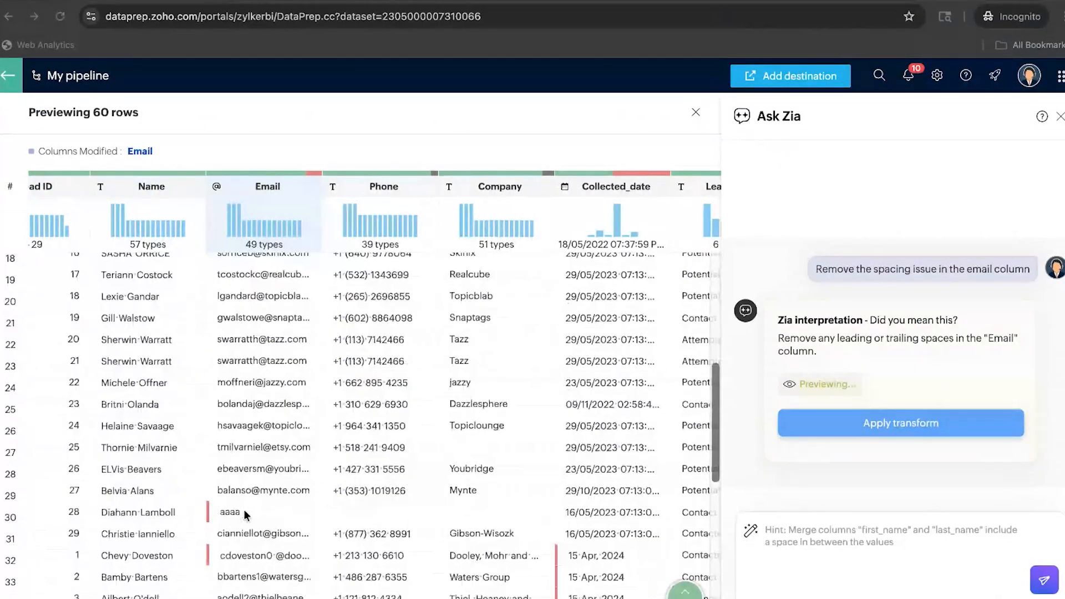
pyautogui.scroll(8, 244, 515)
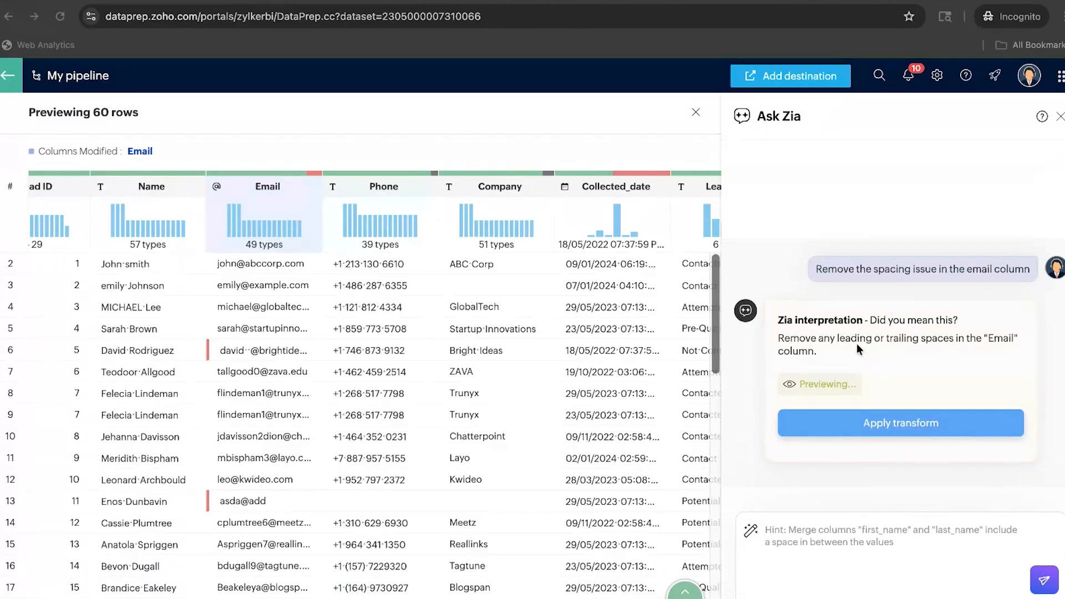
pyautogui.click(880, 430)
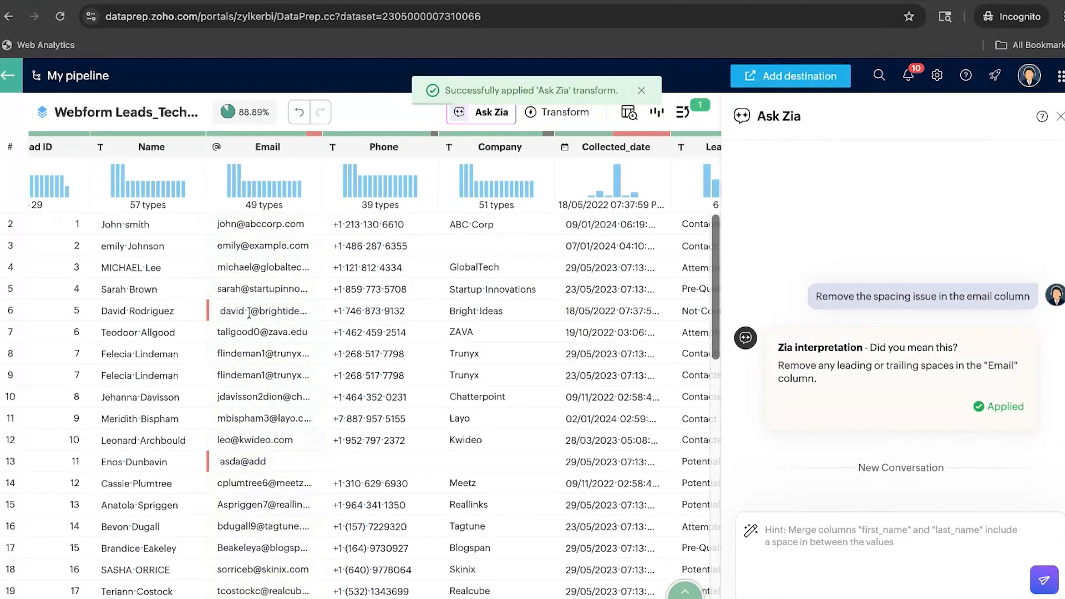
# Step: Have Ask Zia preview "Remove the space before the @ in email column", check the previewed Email values and apply the transform
pyautogui.click(848, 547)
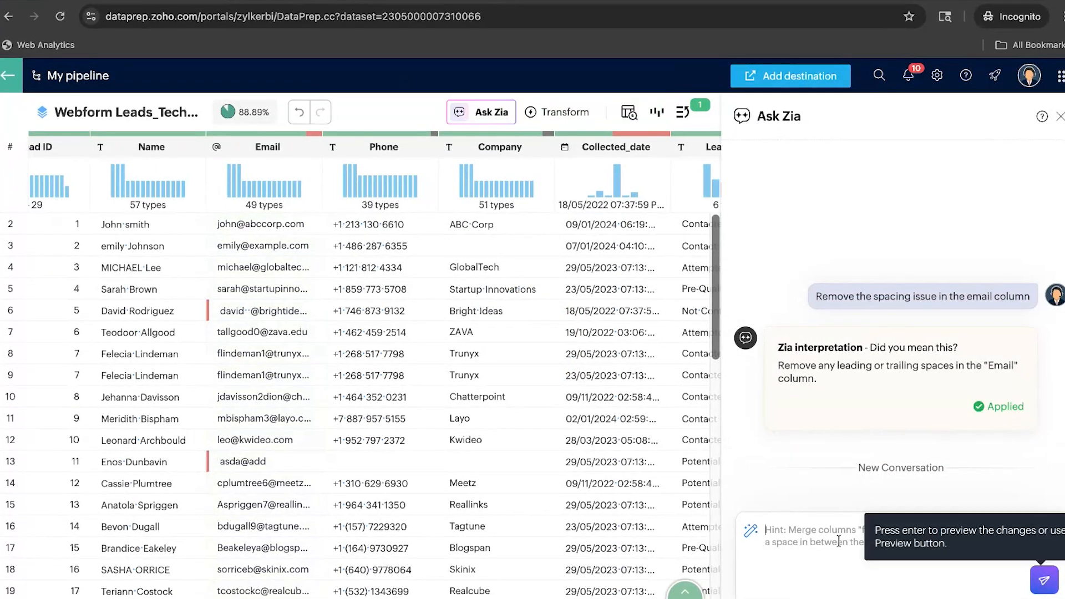
pyautogui.write('Remov')
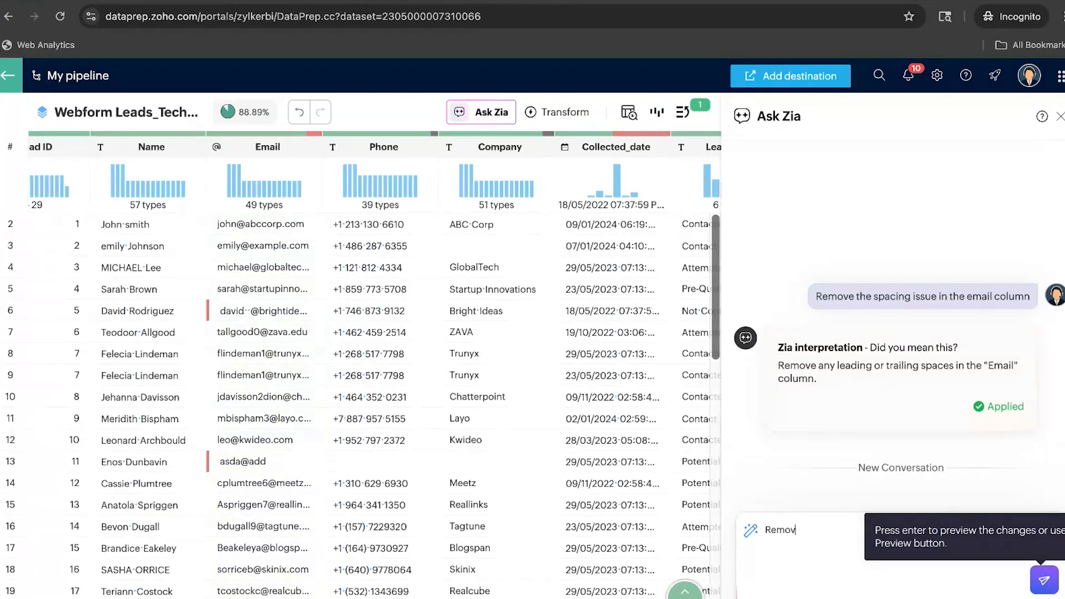
pyautogui.write('e the space bef')
pyautogui.click(1054, 591)
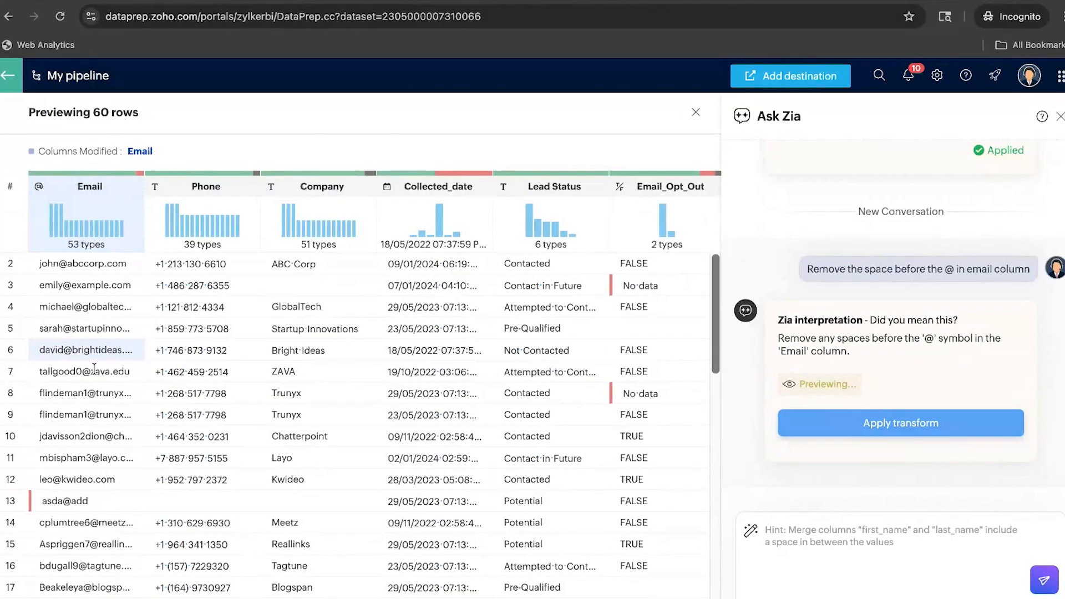
pyautogui.scroll(-1, 59, 330)
pyautogui.moveTo(59, 329)
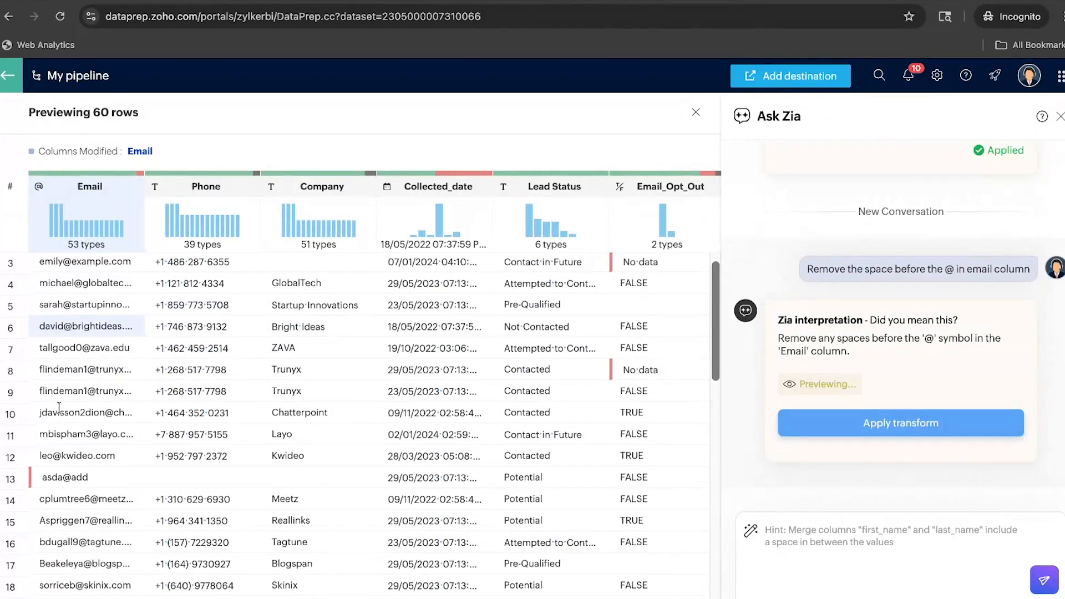
pyautogui.scroll(-6, 59, 407)
pyautogui.moveTo(86, 557)
pyautogui.scroll(-3, 85, 557)
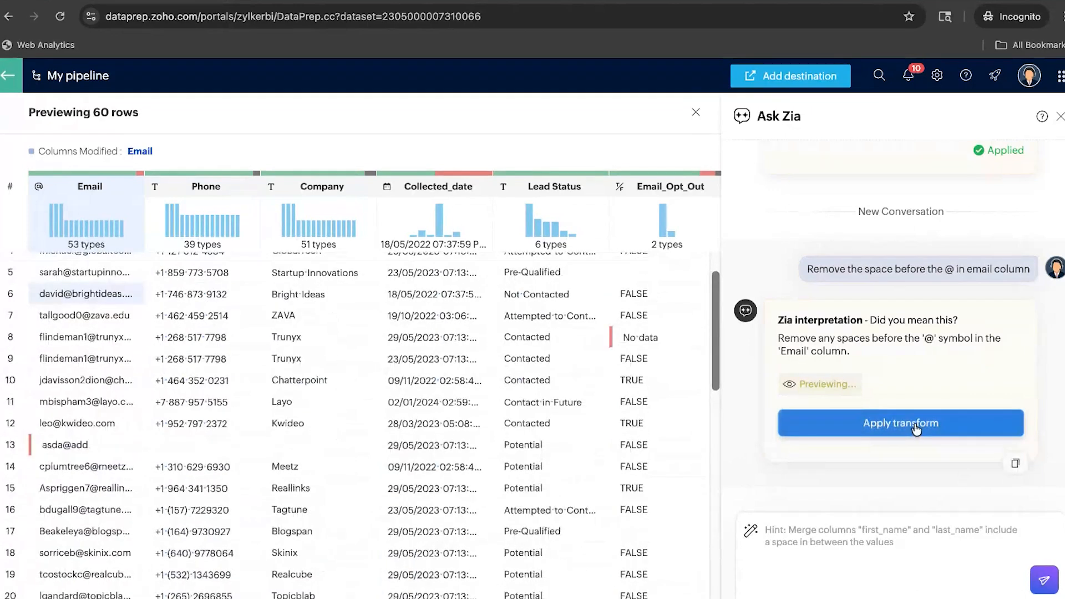
pyautogui.click(916, 427)
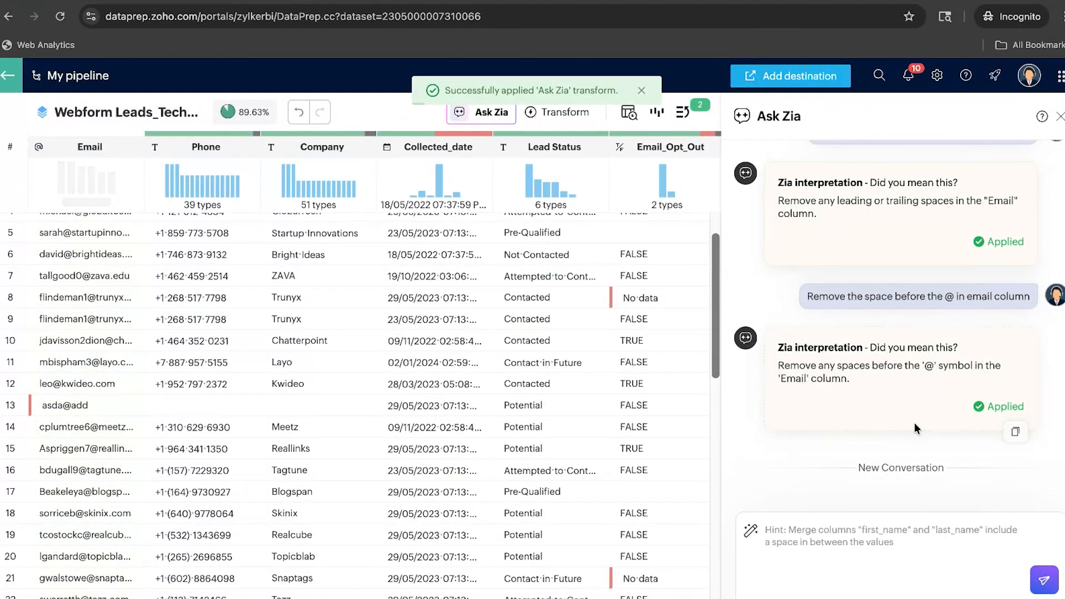
# Step: Close the Ask Zia assistant and the stage details to give the data table the full width
pyautogui.hscroll(-5, 234, 476)
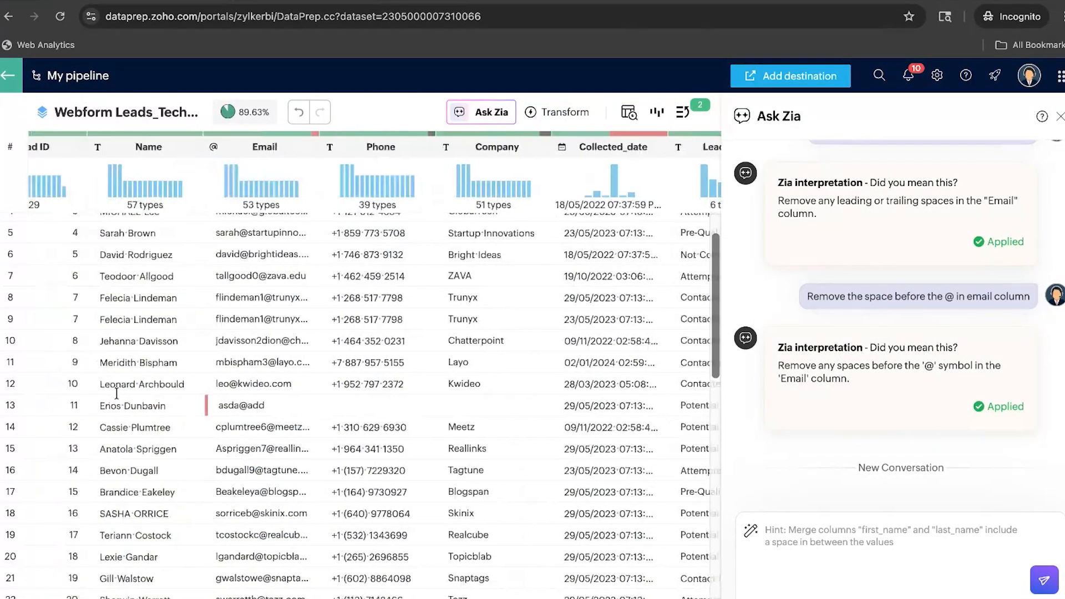
pyautogui.hscroll(1, 117, 392)
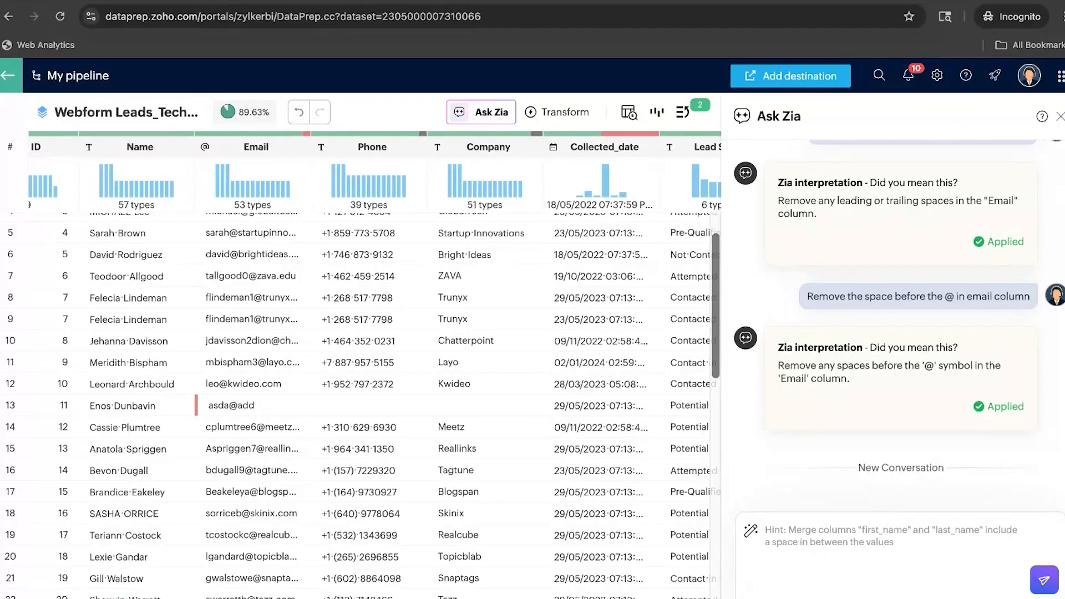
pyautogui.click(1060, 119)
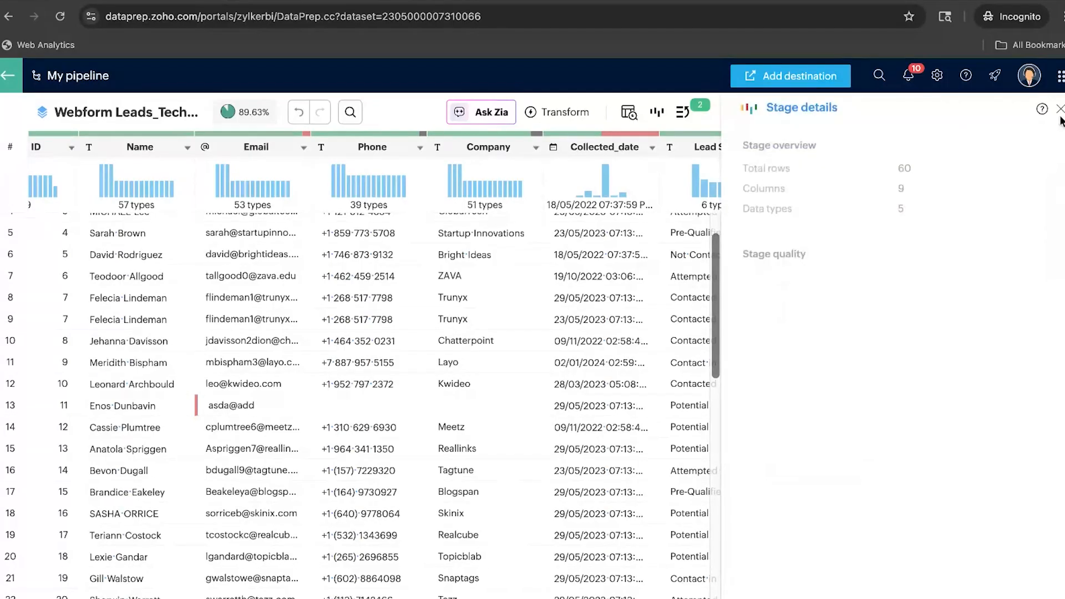
pyautogui.click(1059, 108)
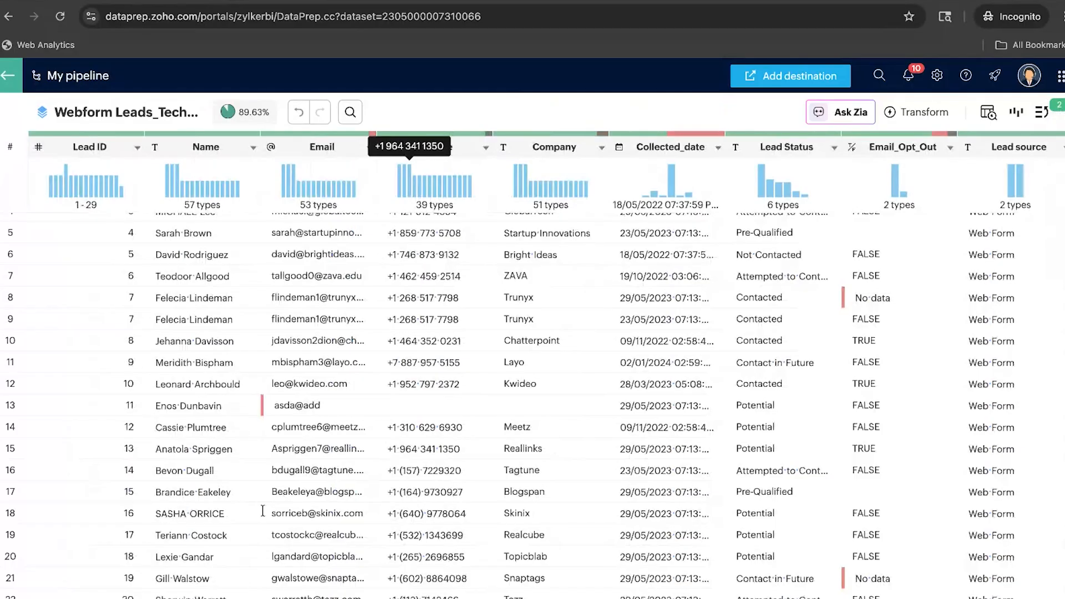
# Step: Filter the leads to the rows with invalid Email values and delete those rows
pyautogui.scroll(-2, 302, 436)
pyautogui.scroll(4, 303, 436)
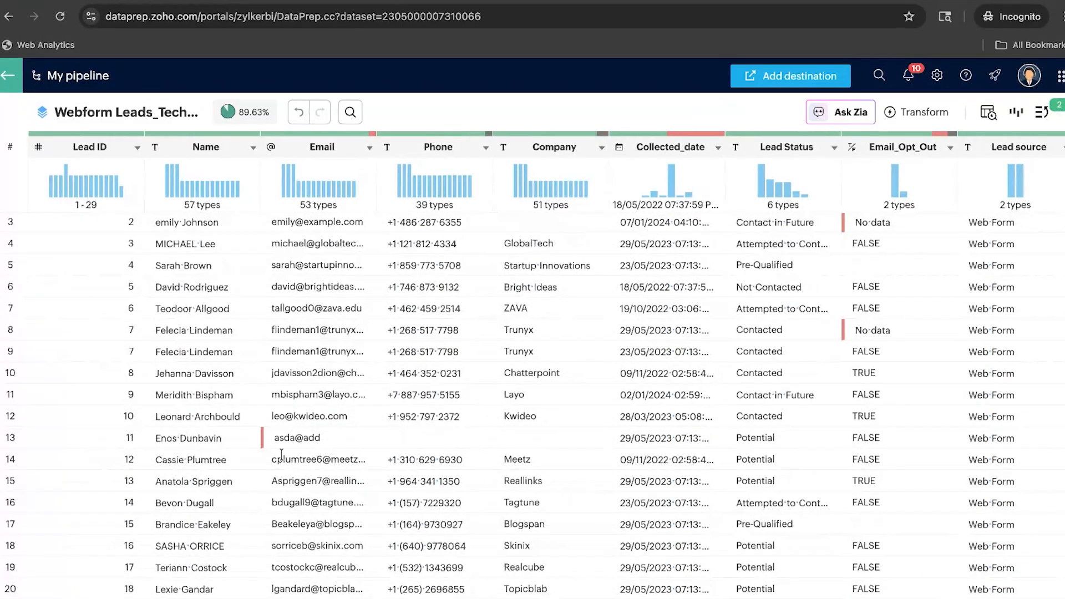
pyautogui.scroll(-2, 281, 454)
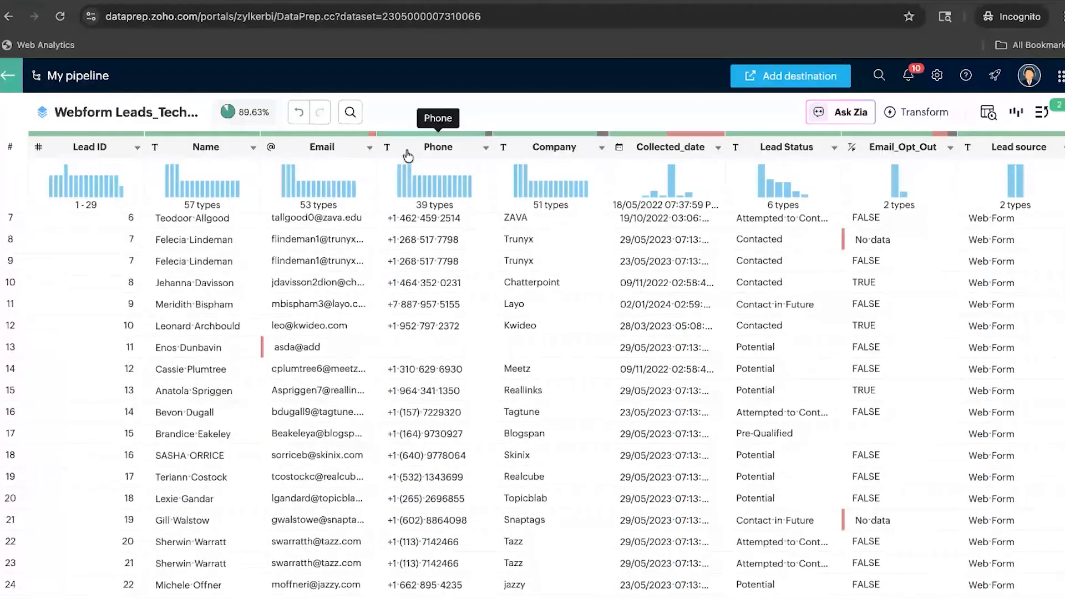
pyautogui.click(373, 135)
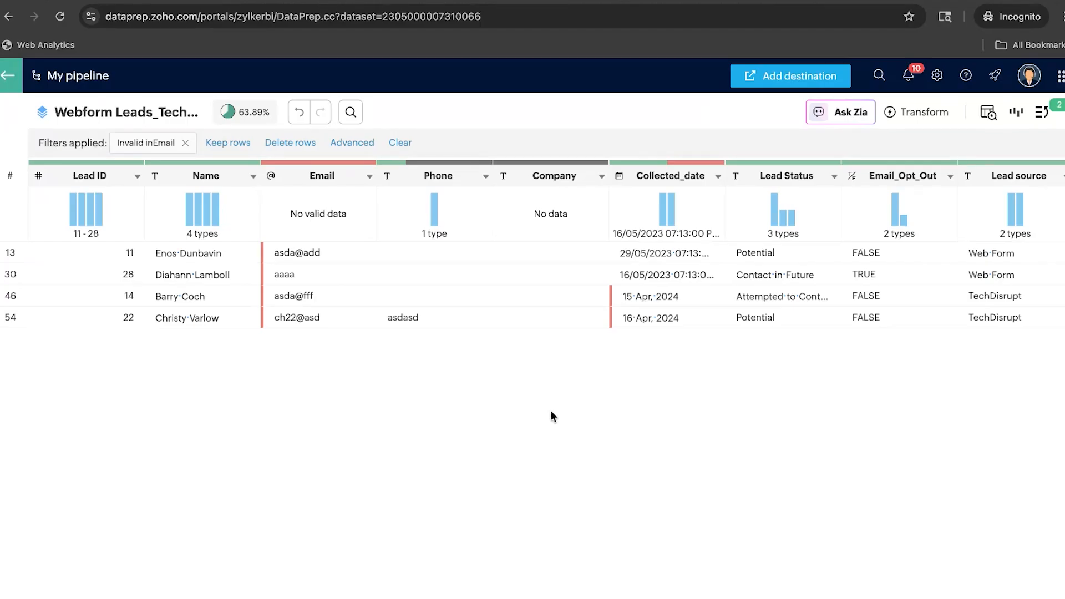
pyautogui.click(301, 143)
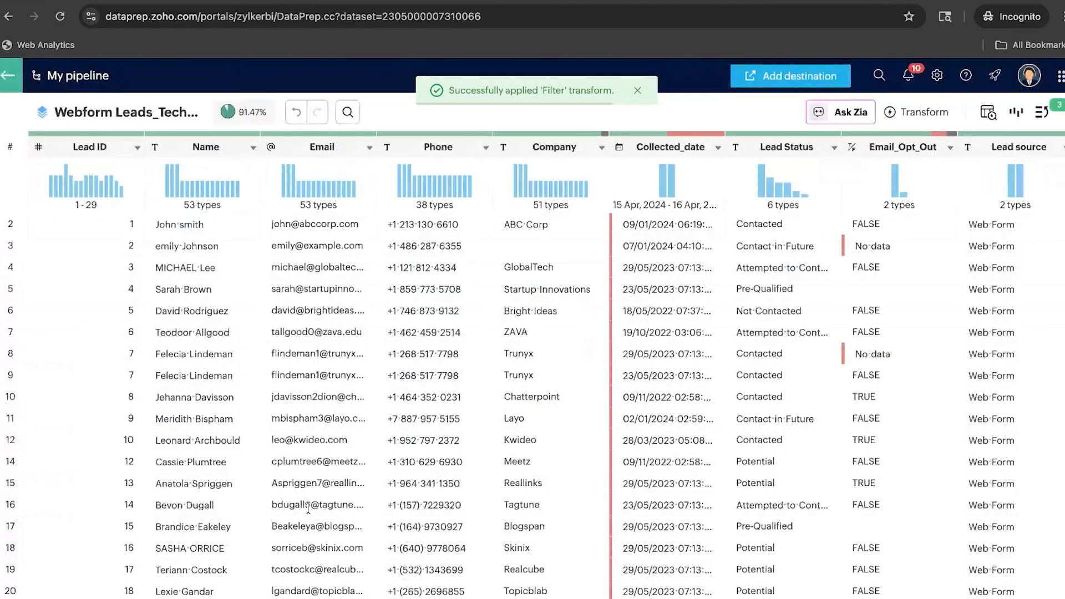
# Step: Examine the remaining lead rows, comparing the date formats in the Collected_date column
pyautogui.scroll(-9, 592, 338)
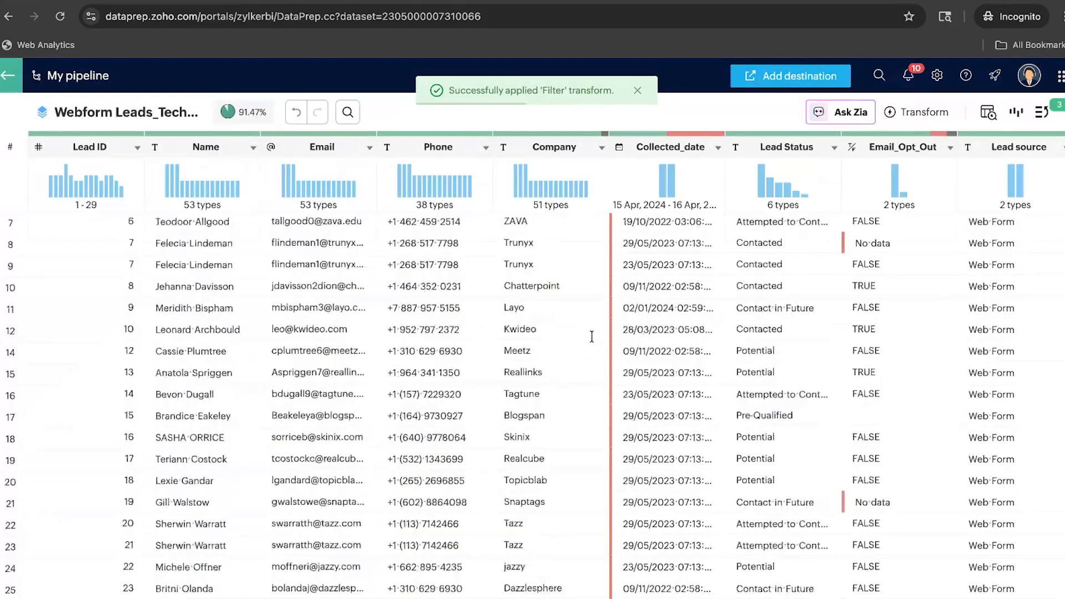
pyautogui.scroll(9, 592, 336)
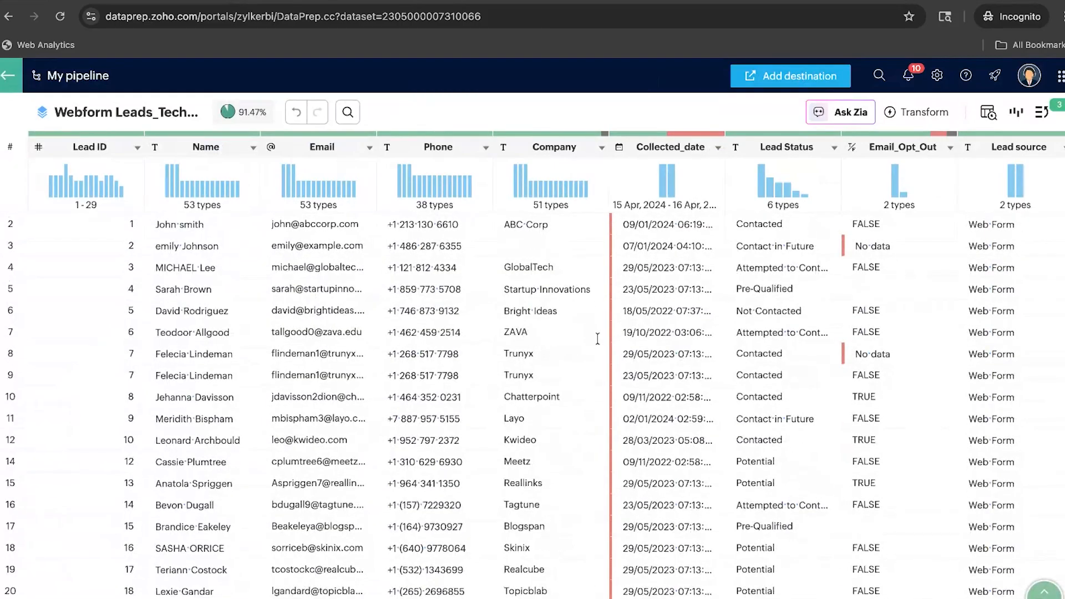
pyautogui.hscroll(1, 341, 439)
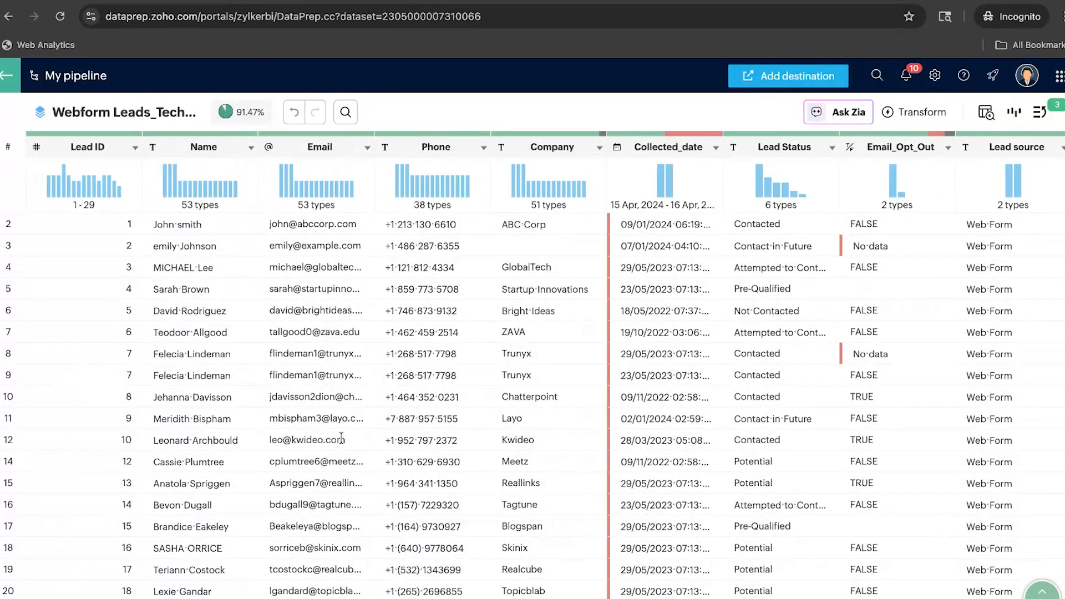
pyautogui.hscroll(-1, 341, 438)
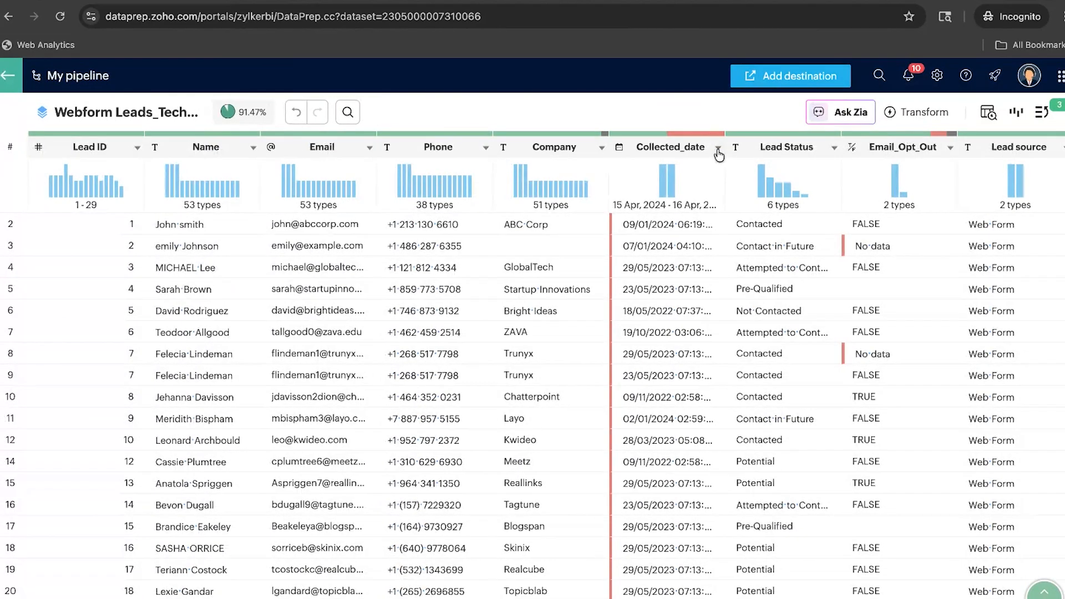
pyautogui.scroll(-9, 641, 388)
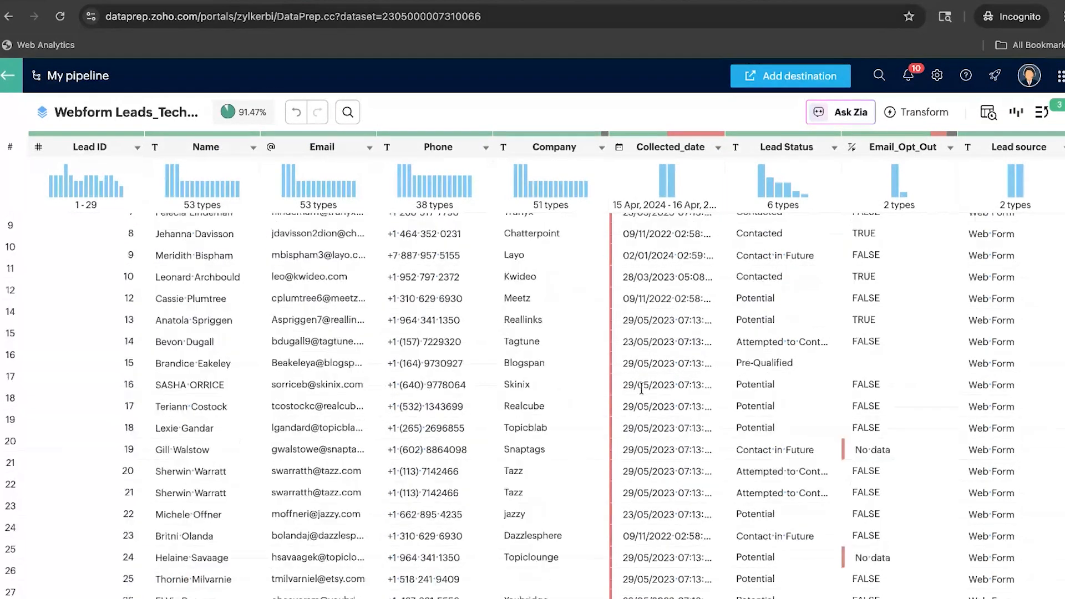
pyautogui.scroll(9, 641, 388)
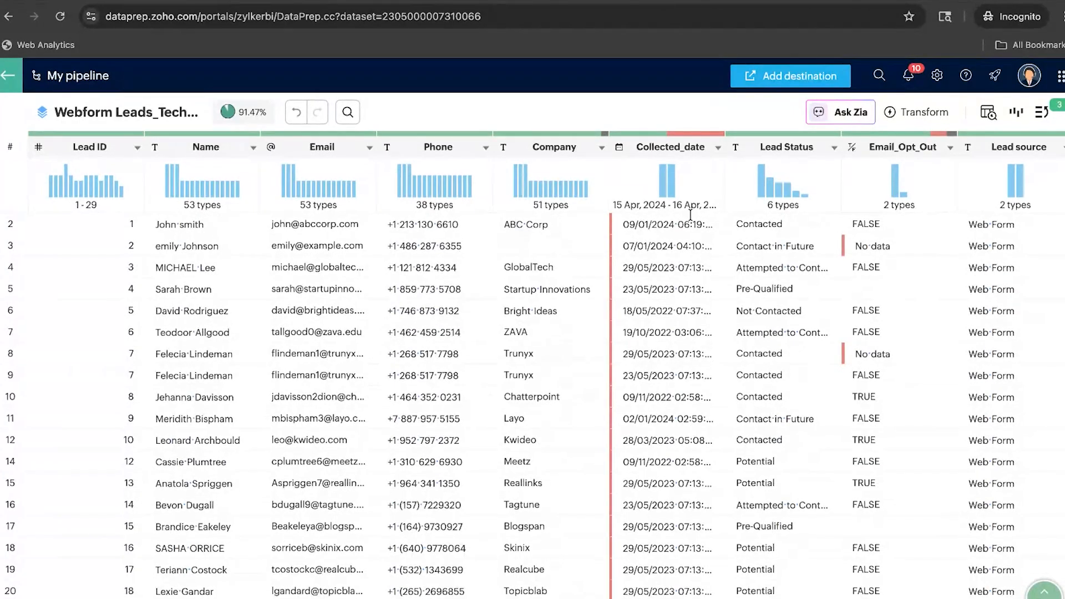
pyautogui.scroll(-7, 648, 339)
pyautogui.scroll(7, 649, 339)
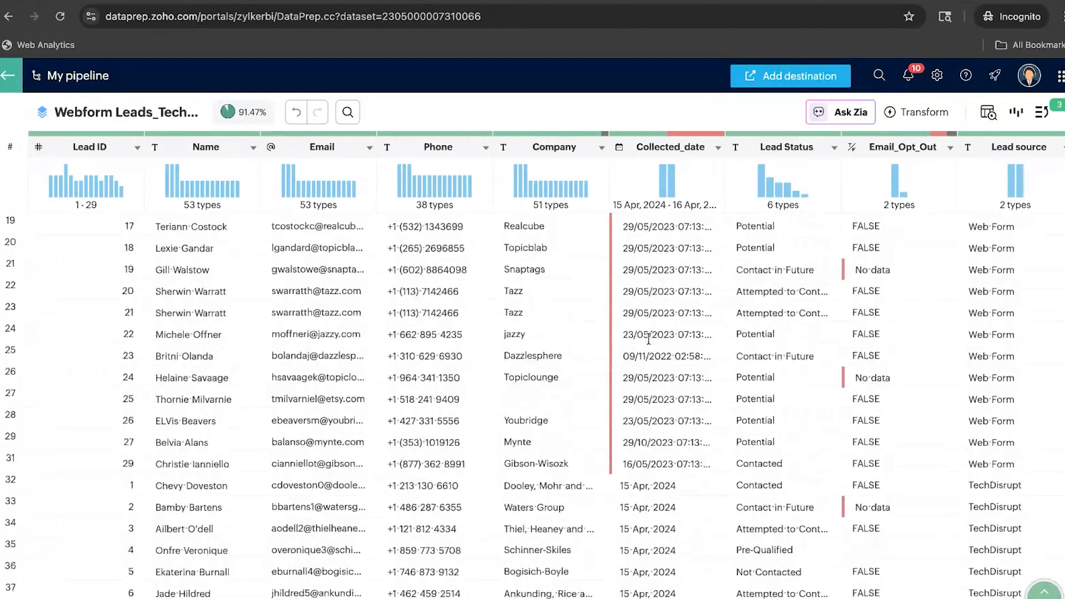
# Step: Start unifying the date formats in the Collected_date column and reduce the output format to Day/Month/Year by removing its time parts
pyautogui.click(719, 149)
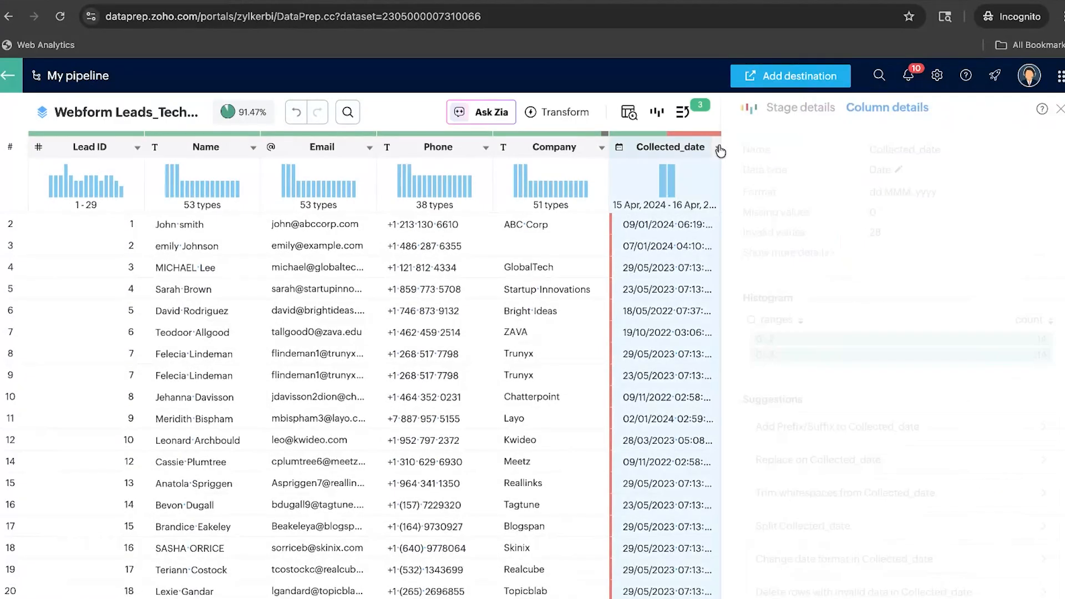
pyautogui.click(365, 147)
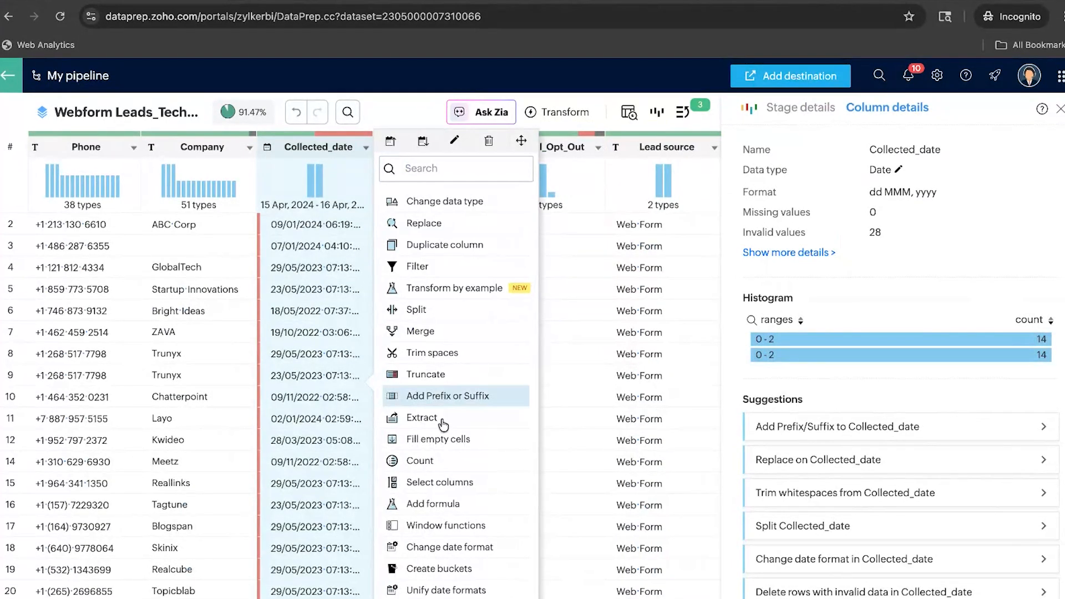
pyautogui.click(465, 591)
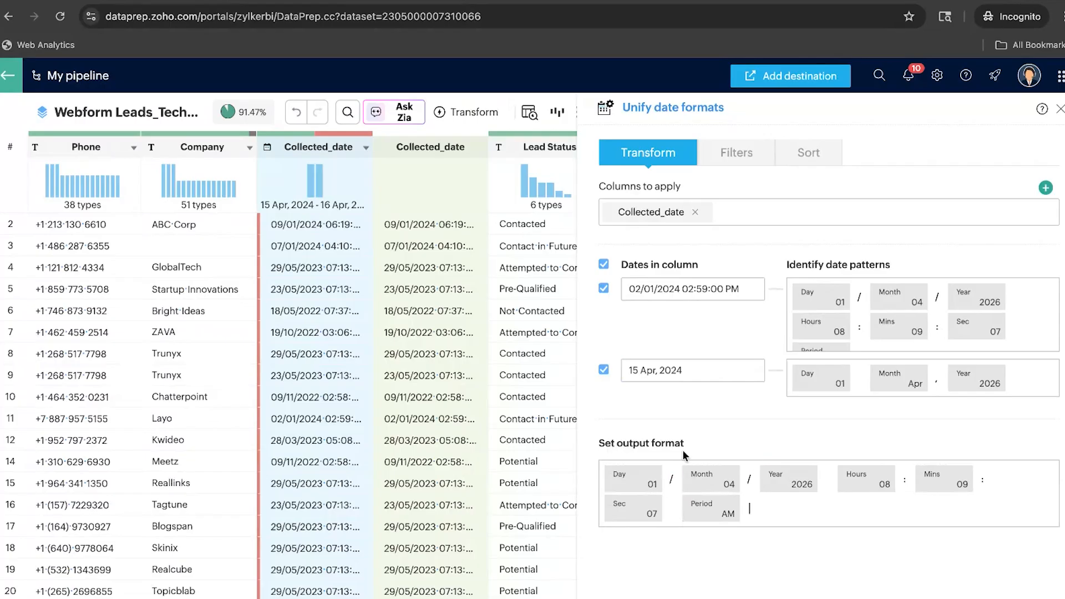
pyautogui.moveTo(716, 510)
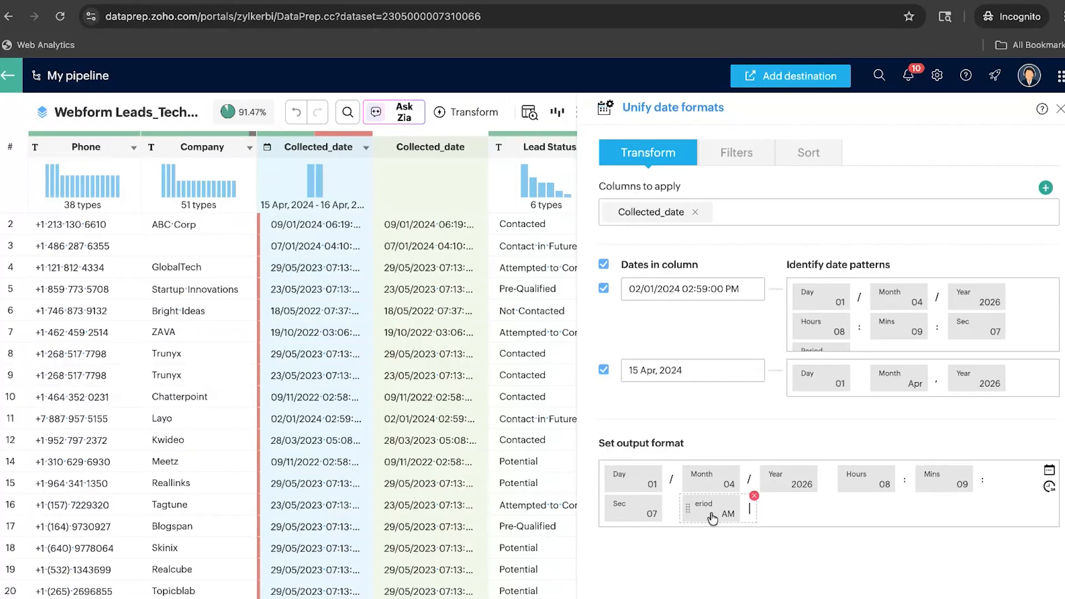
pyautogui.click(754, 495)
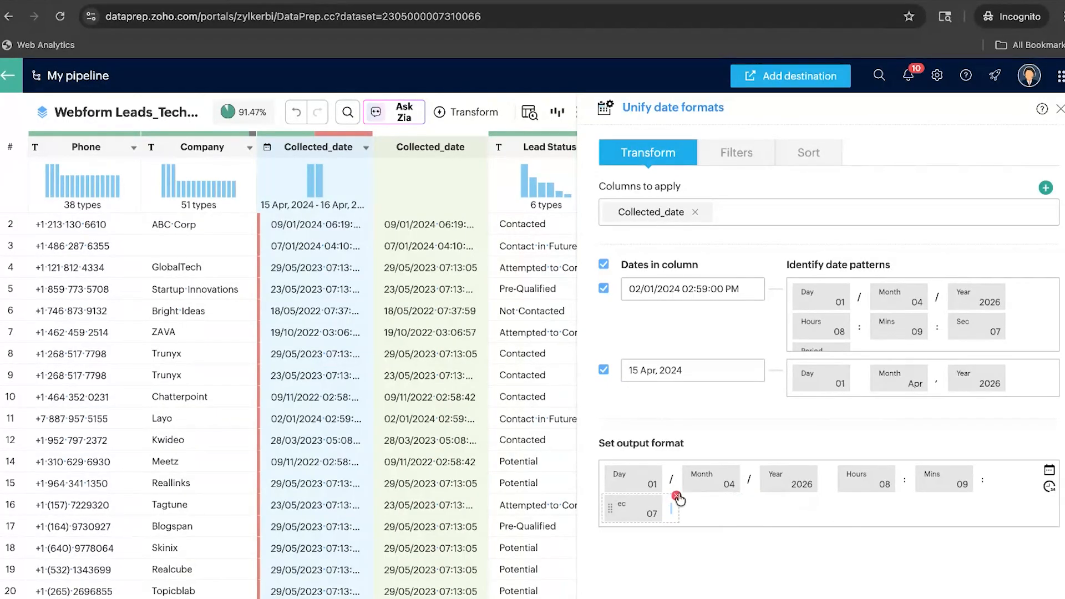
pyautogui.click(677, 496)
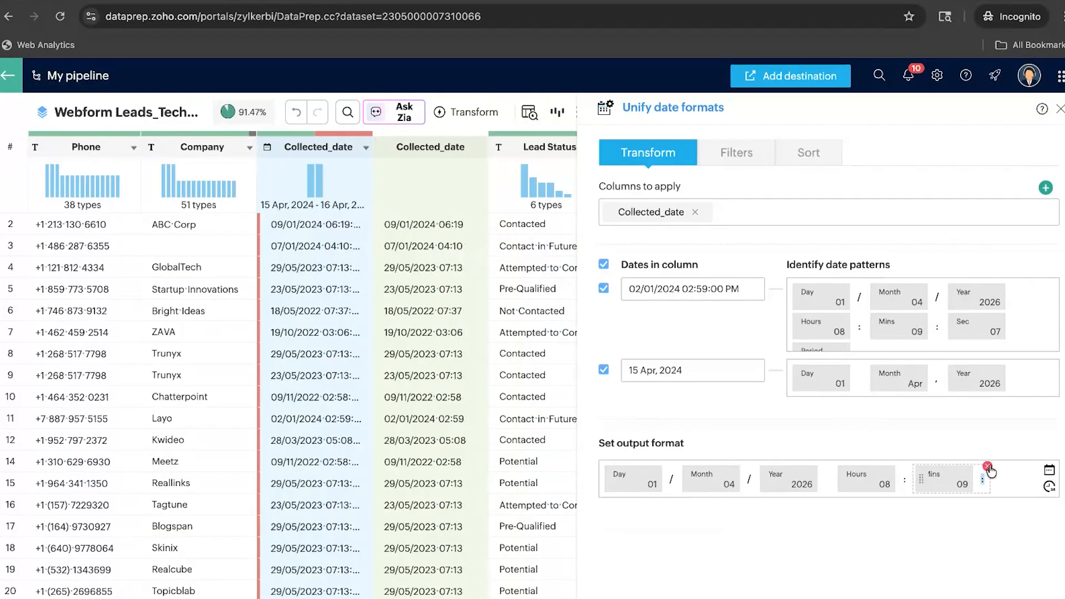
pyautogui.click(988, 467)
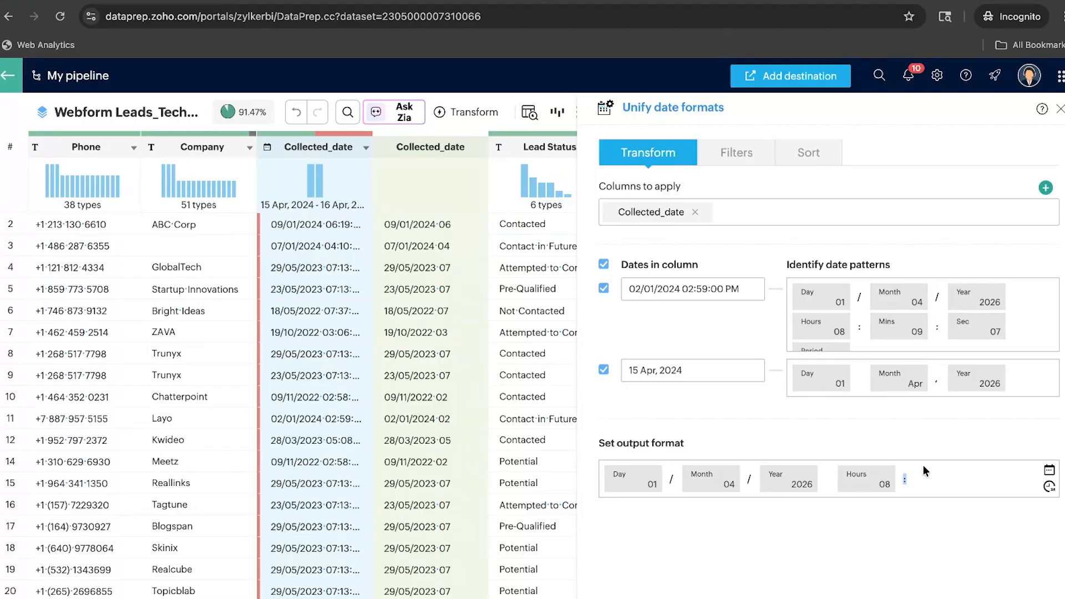
pyautogui.click(904, 467)
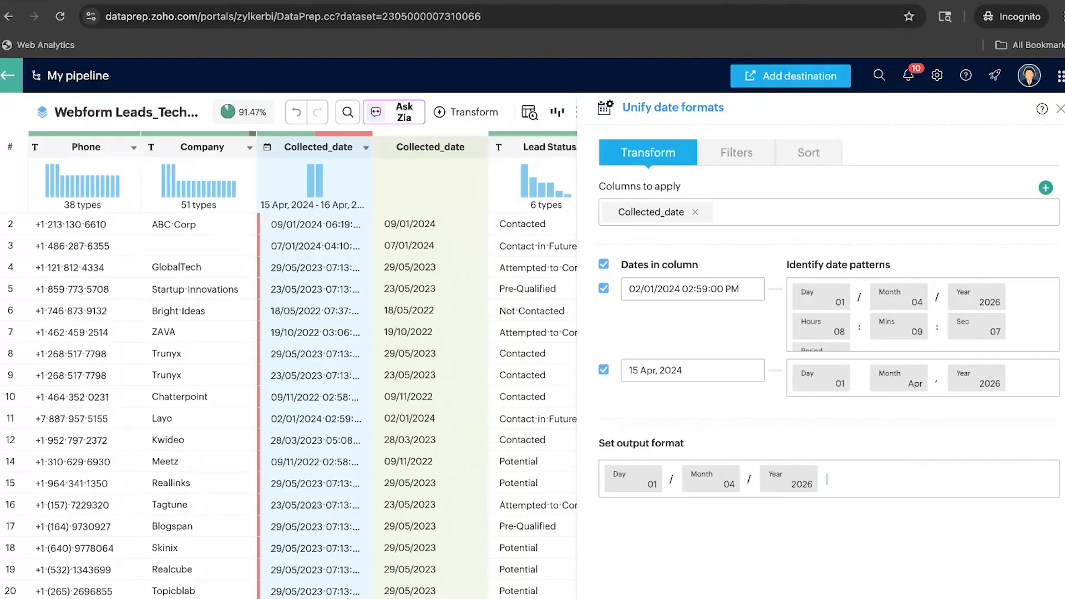
# Step: Apply the date format unification, accepting the loss of invalid data, and check the Collected_date values down the table
pyautogui.click(627, 596)
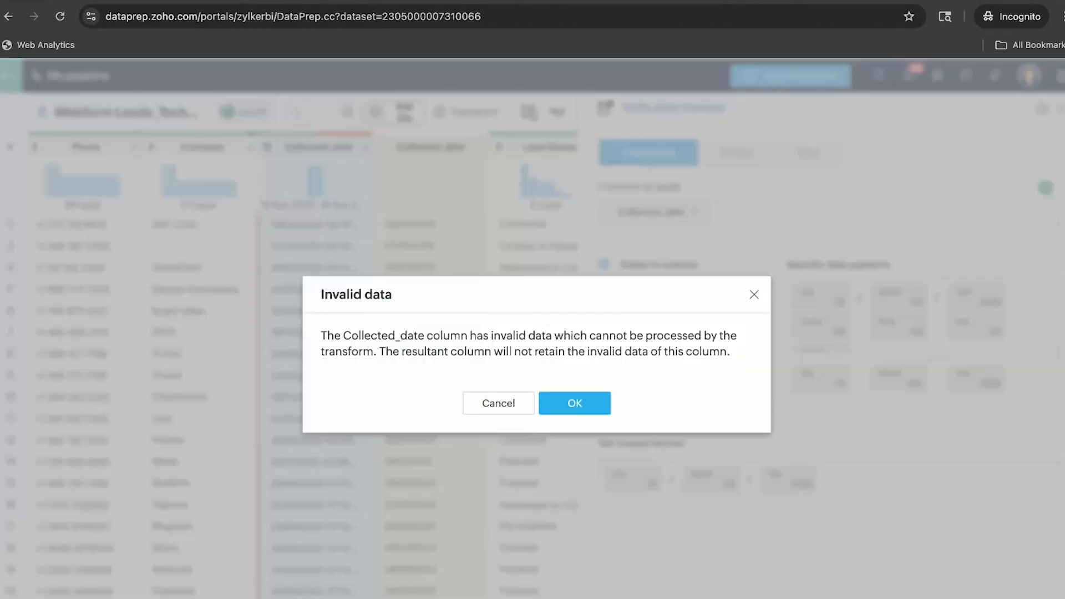
pyautogui.click(596, 411)
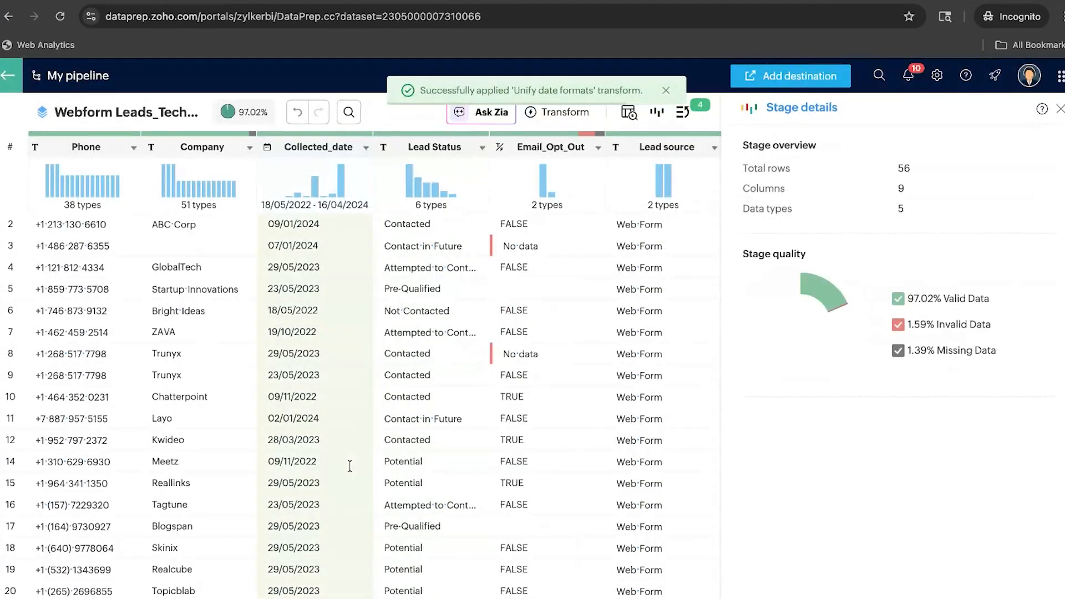
pyautogui.scroll(-15, 350, 466)
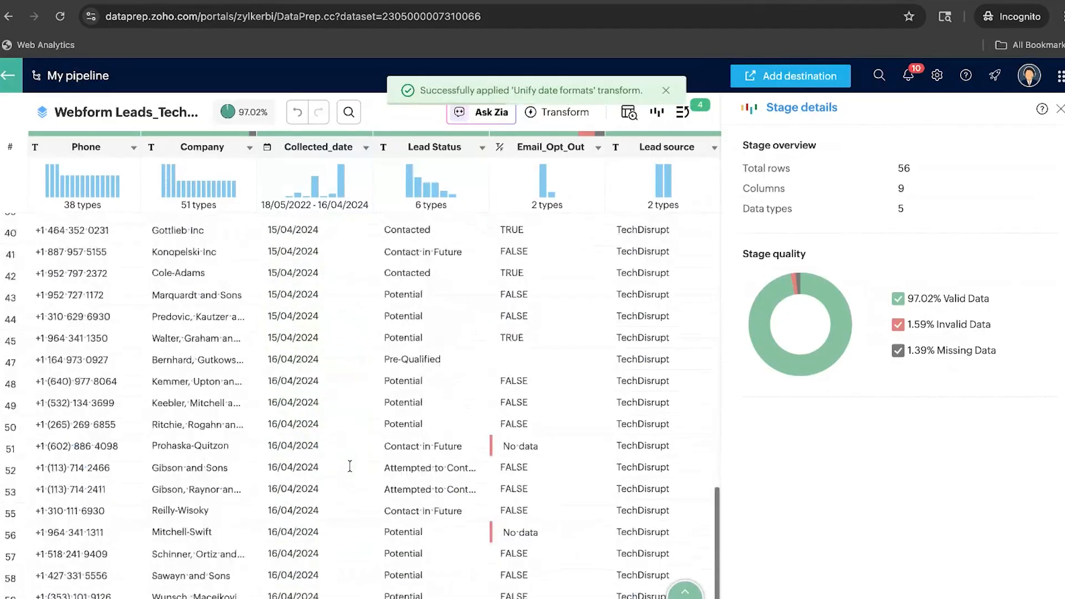
pyautogui.scroll(15, 349, 466)
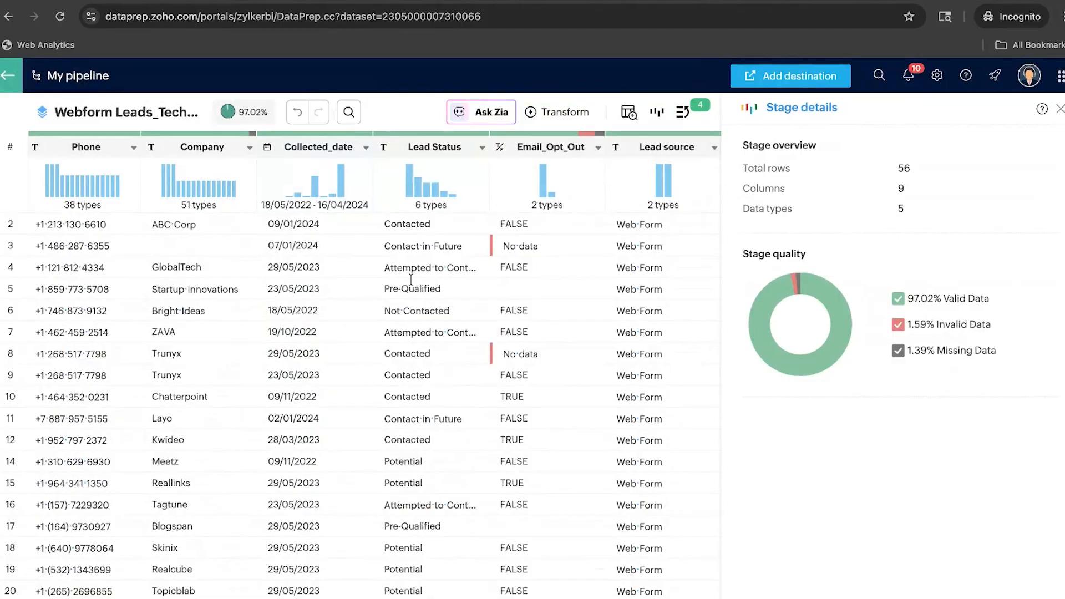
# Step: Close the stage details, select a "No data" value in Email_Opt_Out and open the suggested Replace for its full matching pattern for editing
pyautogui.click(1060, 109)
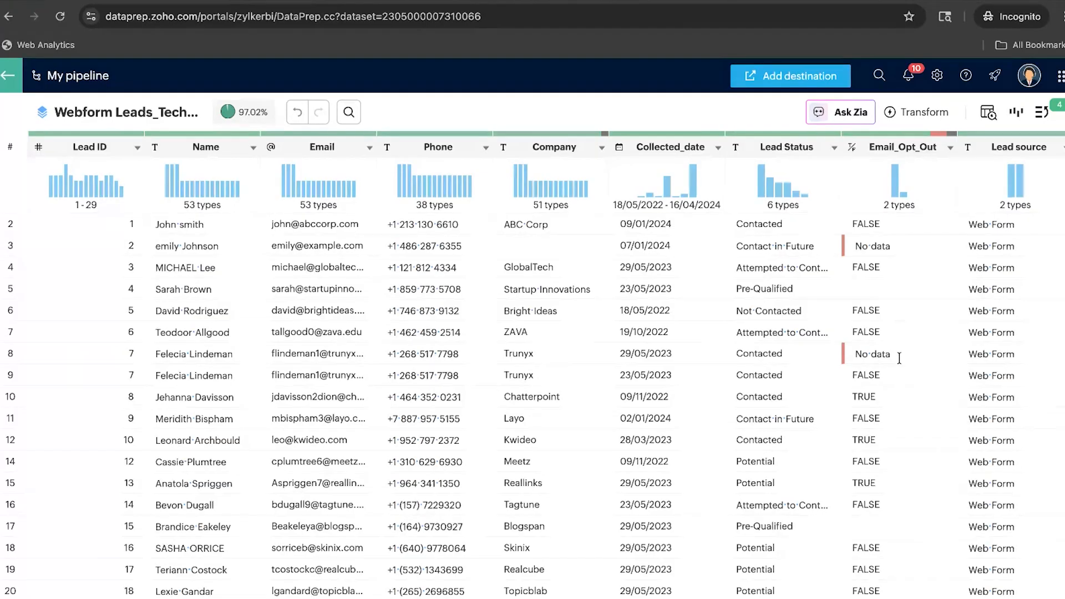
pyautogui.scroll(-5, 896, 408)
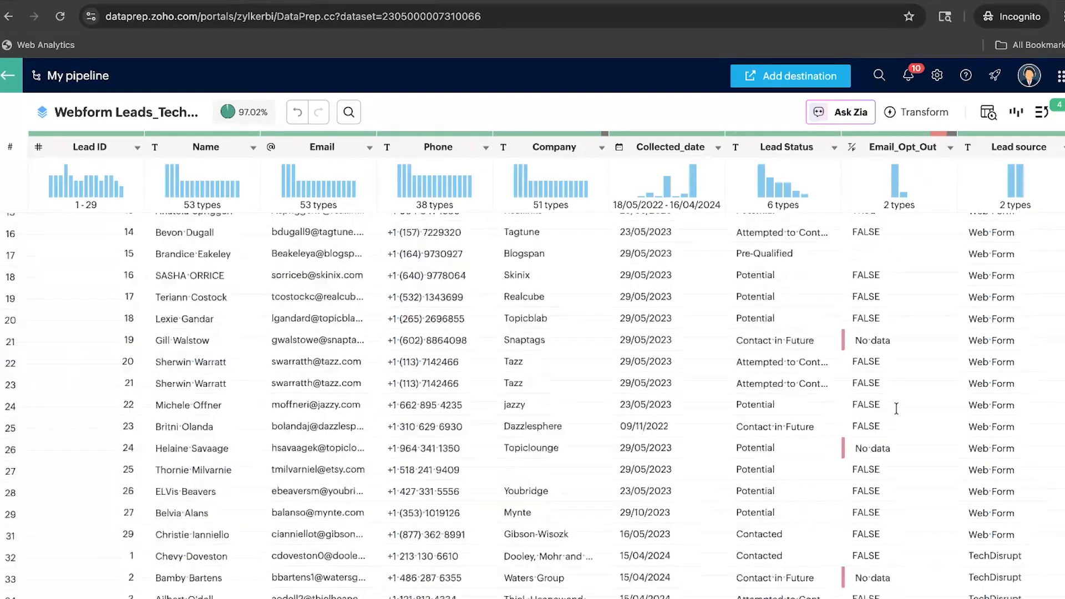
pyautogui.scroll(-3, 896, 408)
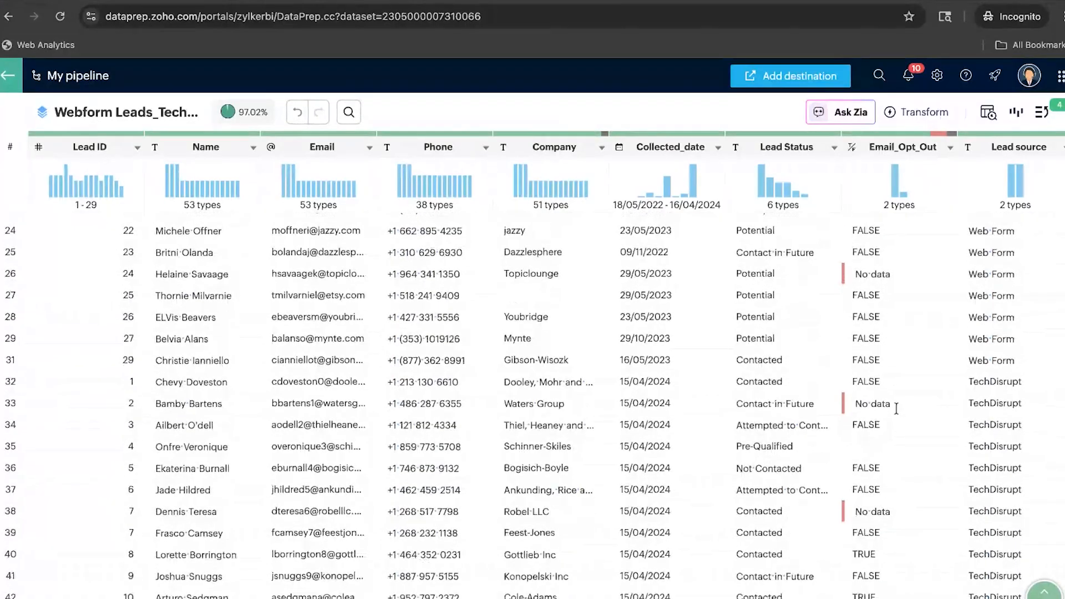
pyautogui.scroll(8, 896, 409)
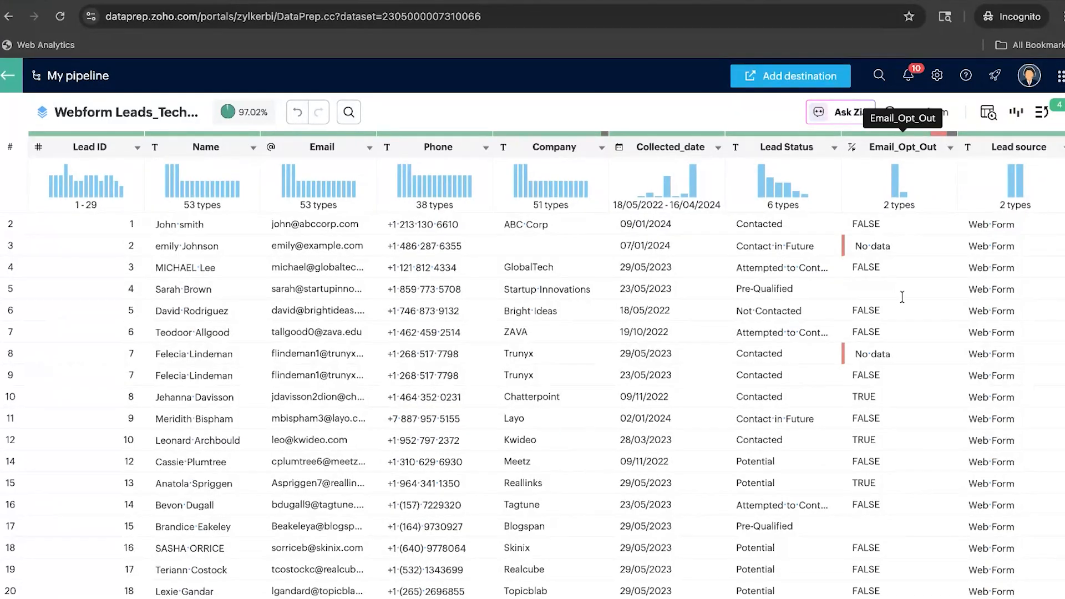
pyautogui.moveTo(897, 359); pyautogui.dragTo(844, 354)
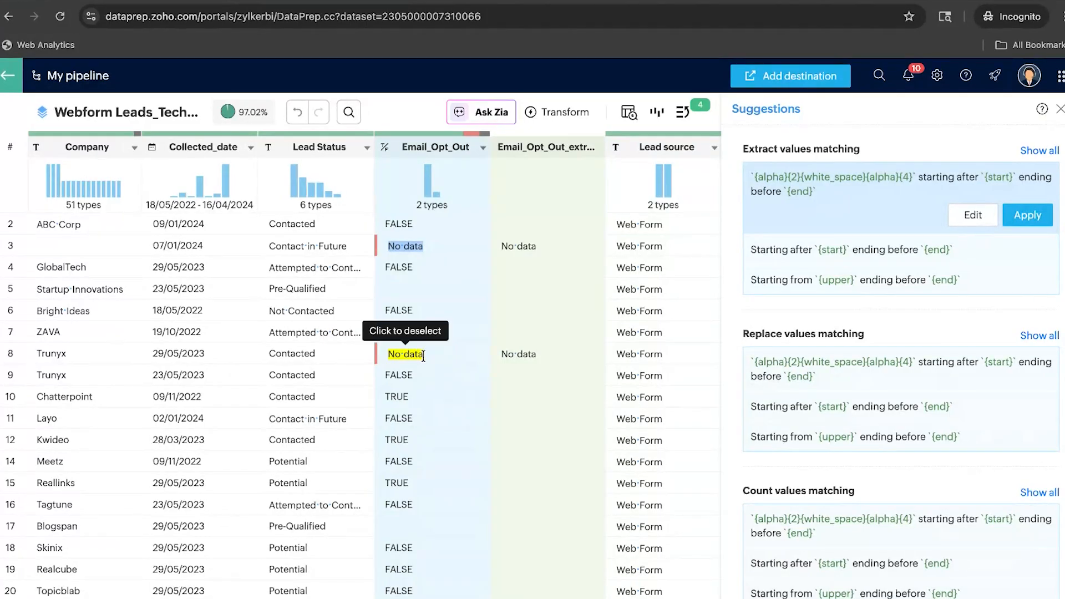
pyautogui.moveTo(420, 355); pyautogui.dragTo(389, 353)
pyautogui.moveTo(999, 369)
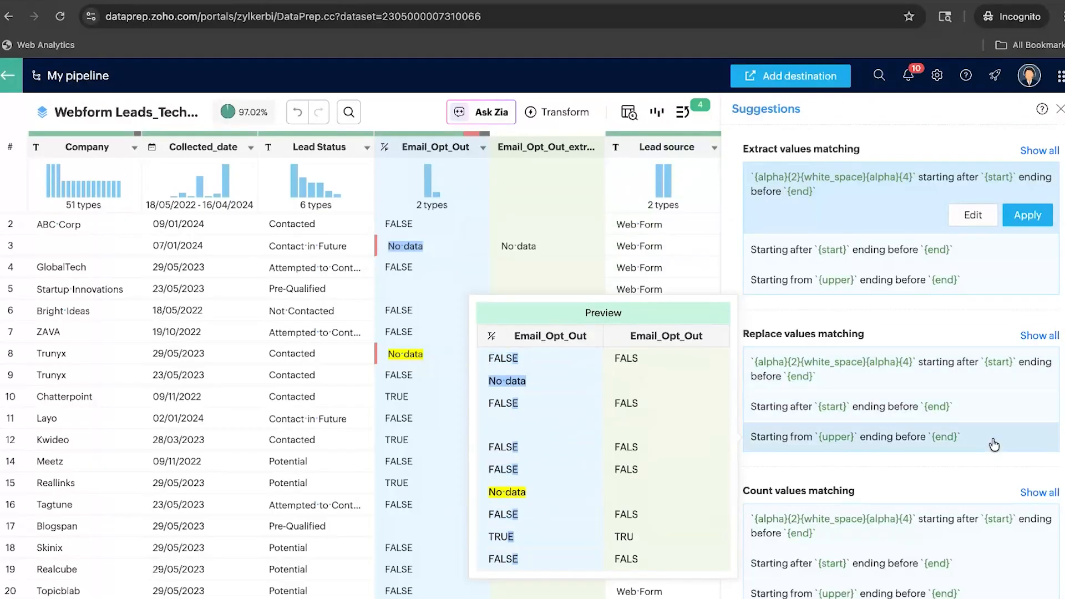
pyautogui.click(998, 382)
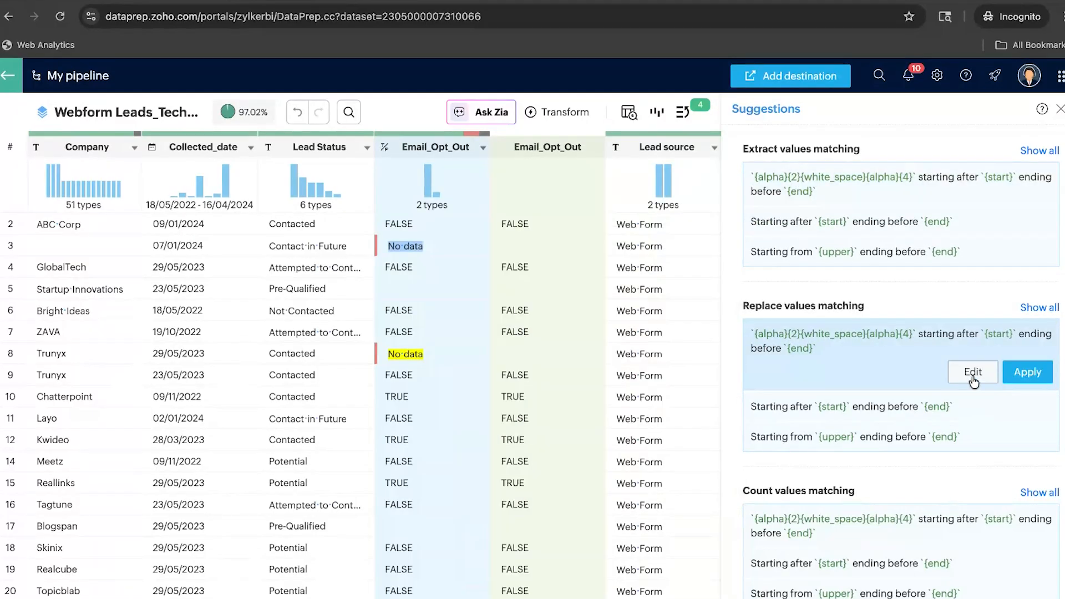
pyautogui.click(973, 373)
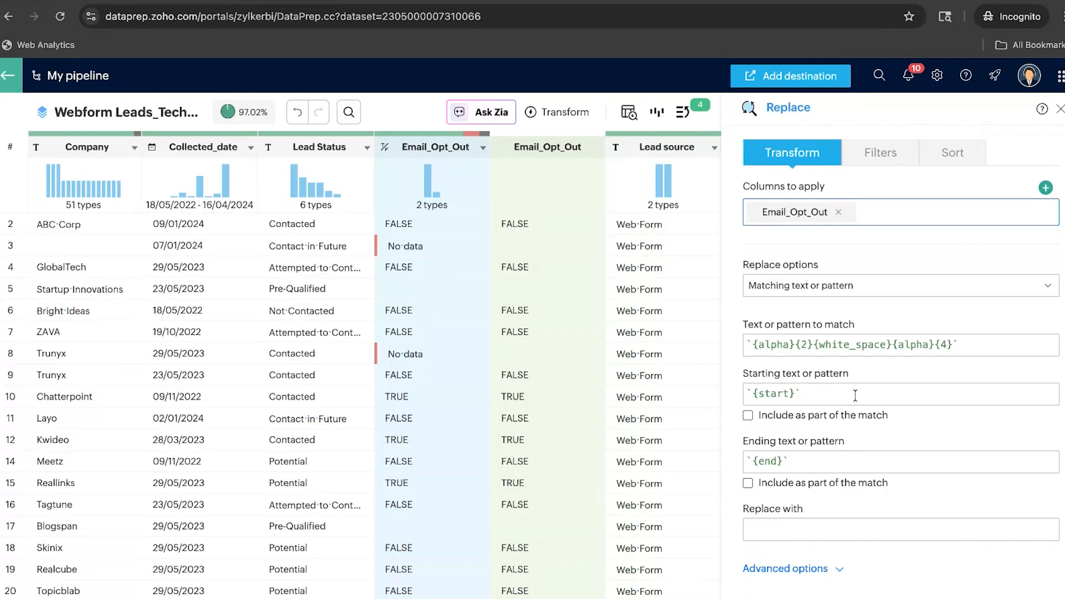
# Step: Set TRUE as the replacement for the matched Email_Opt_Out values and apply the Replace transform
pyautogui.click(853, 527)
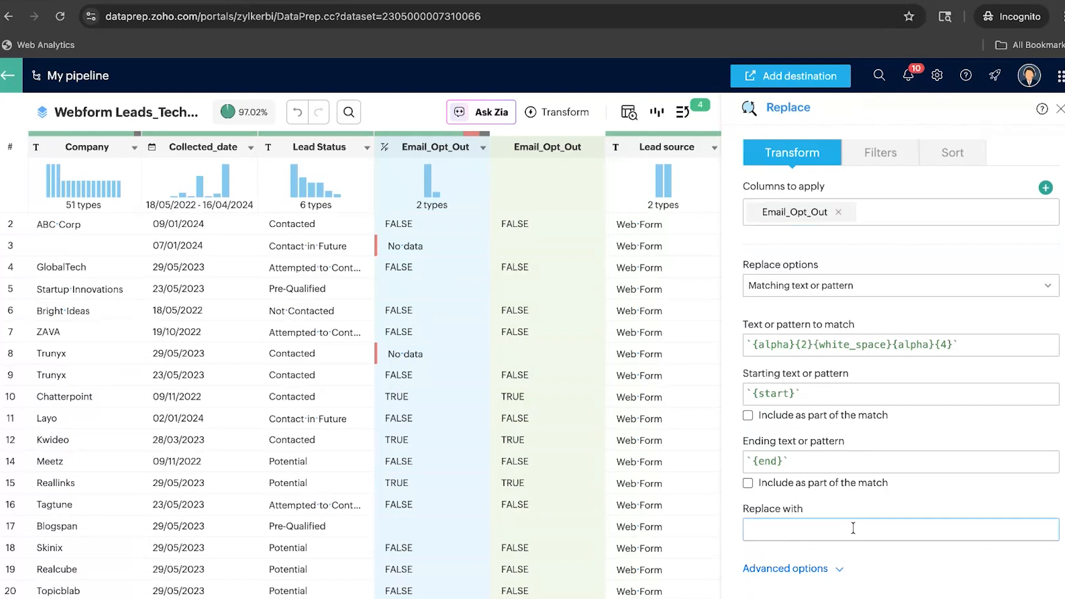
pyautogui.write('TRUE')
pyautogui.press('Return')
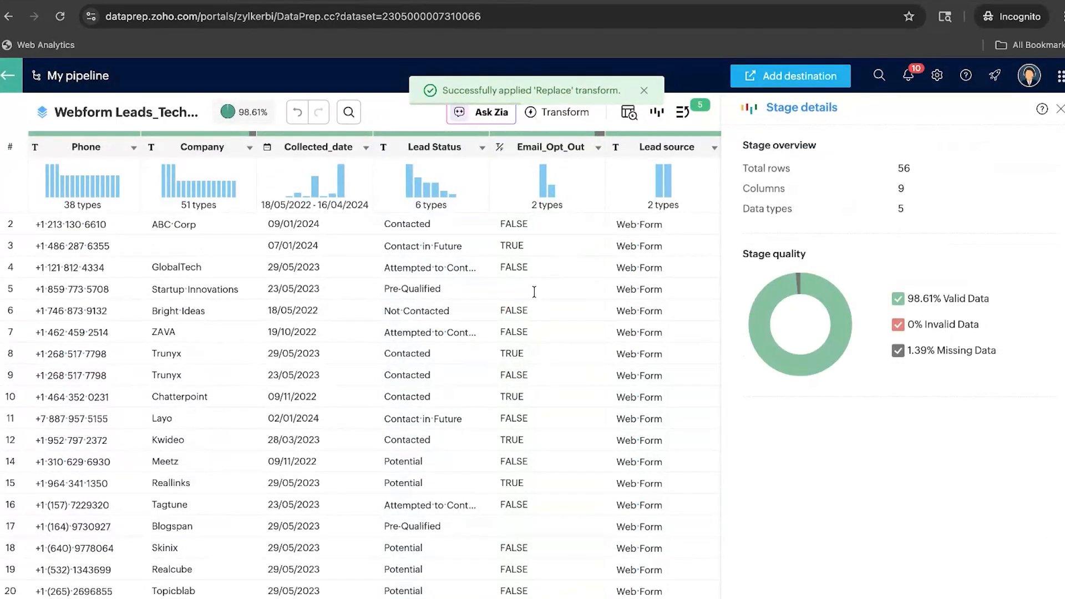
# Step: Close the stage details and examine the cleaned lead rows, including the Email_Opt_Out column
pyautogui.scroll(-1, 554, 385)
pyautogui.scroll(1, 553, 384)
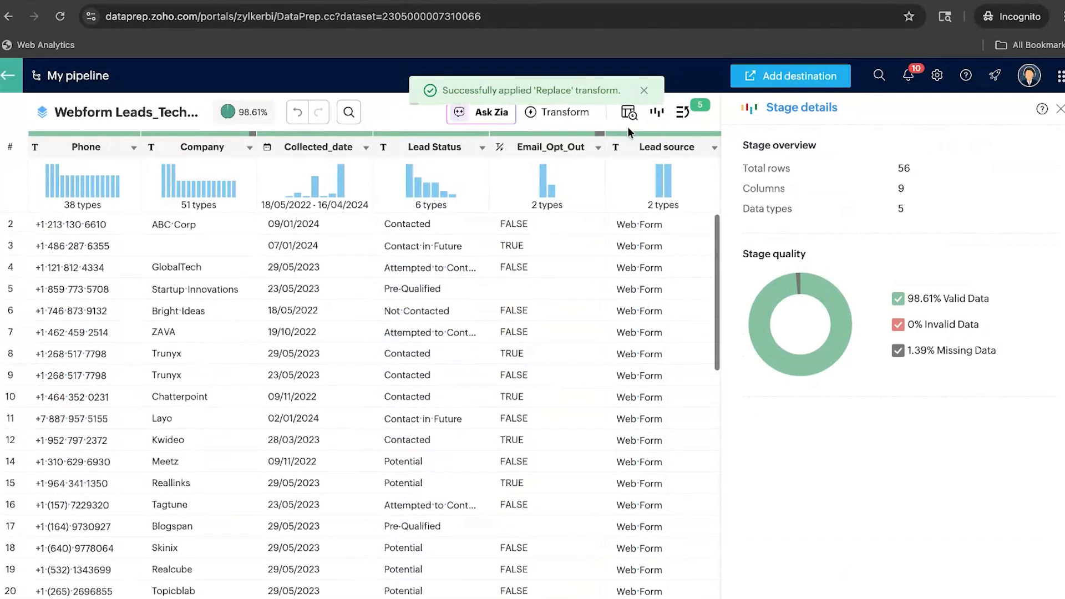
pyautogui.click(1060, 109)
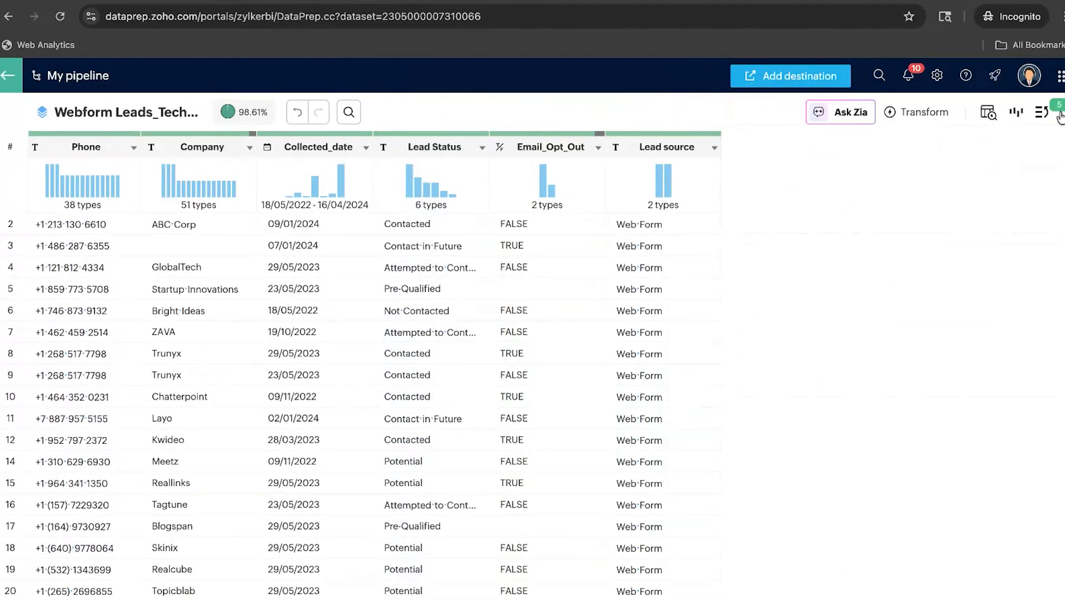
pyautogui.hscroll(-6, 776, 452)
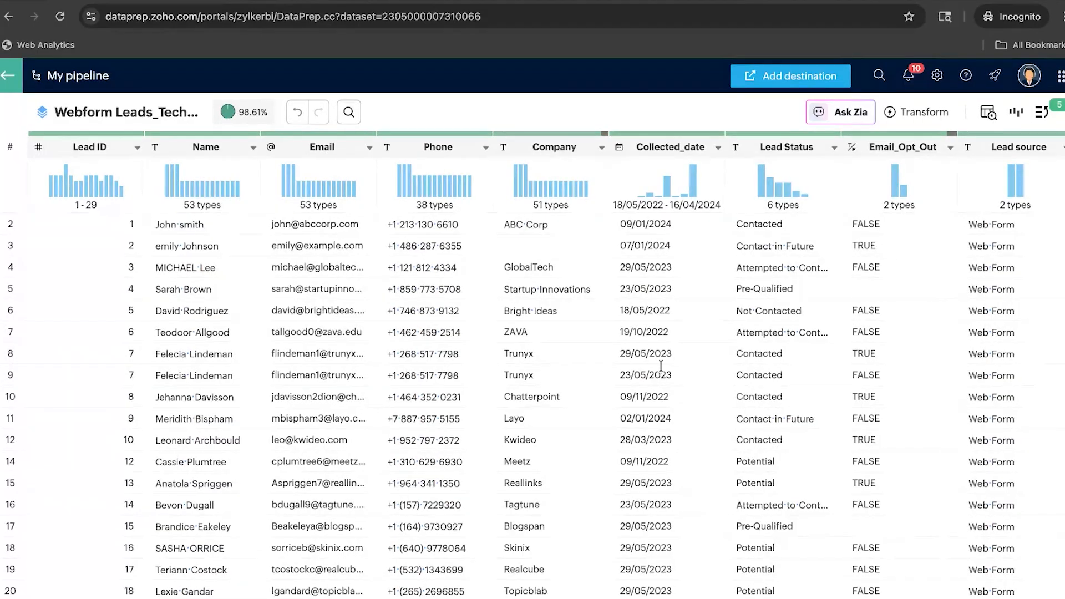
pyautogui.scroll(-2, 660, 366)
pyautogui.scroll(2, 660, 366)
pyautogui.scroll(-3, 901, 411)
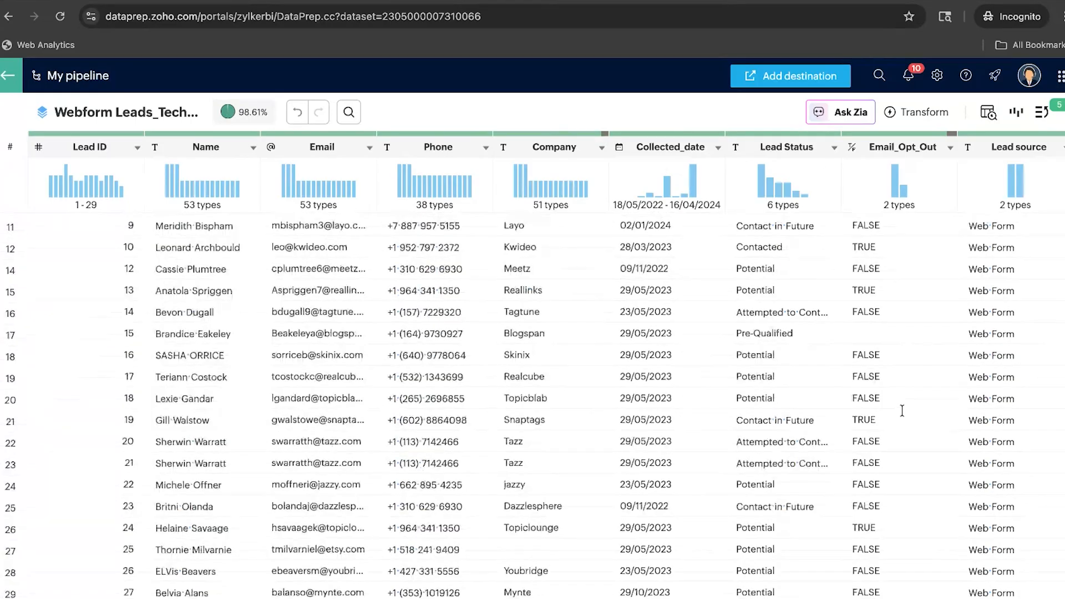
pyautogui.scroll(3, 902, 410)
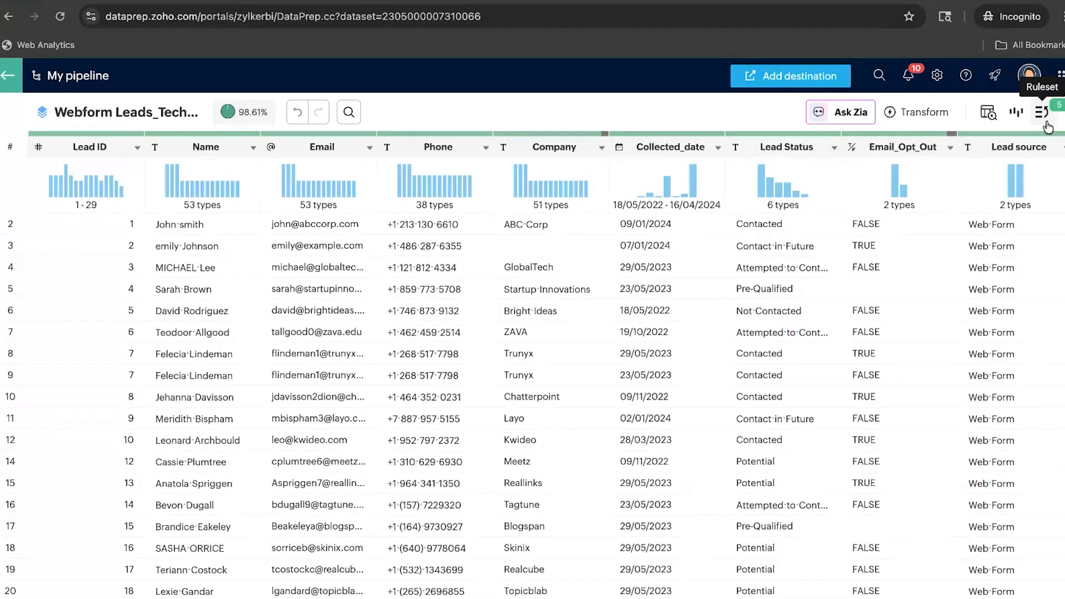
# Step: Remove the Ask Zia rule for leading or trailing spaces in the Email column from the ruleset
pyautogui.click(1044, 114)
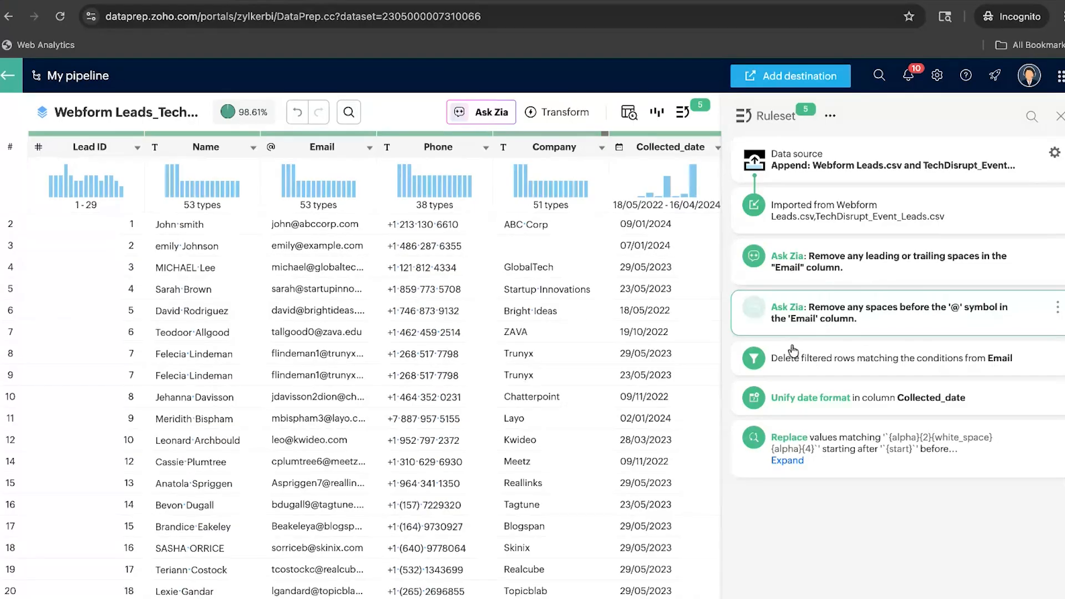
pyautogui.click(1054, 260)
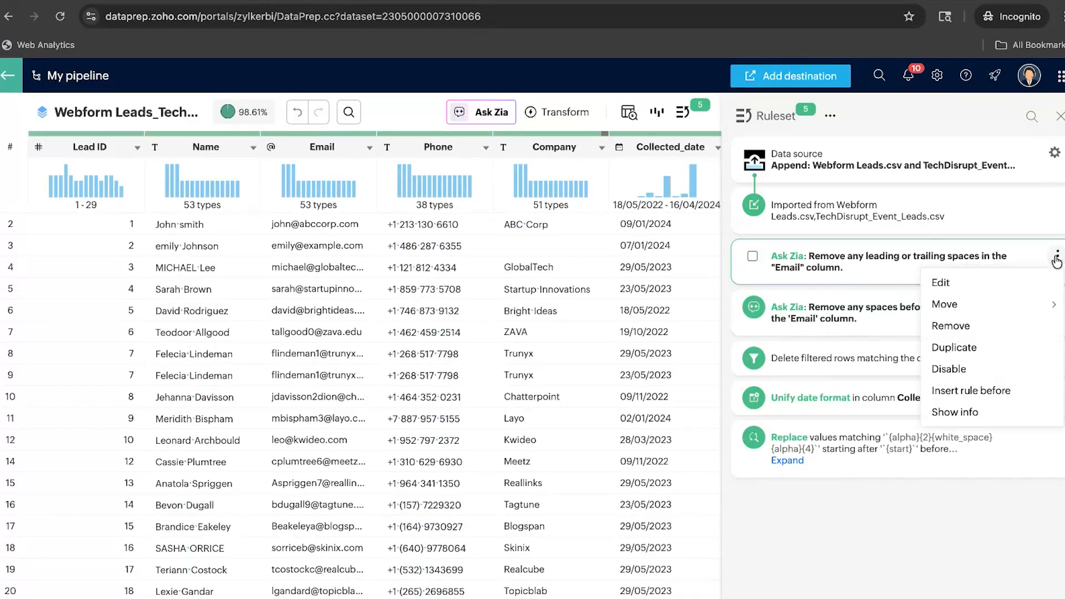
pyautogui.click(1010, 329)
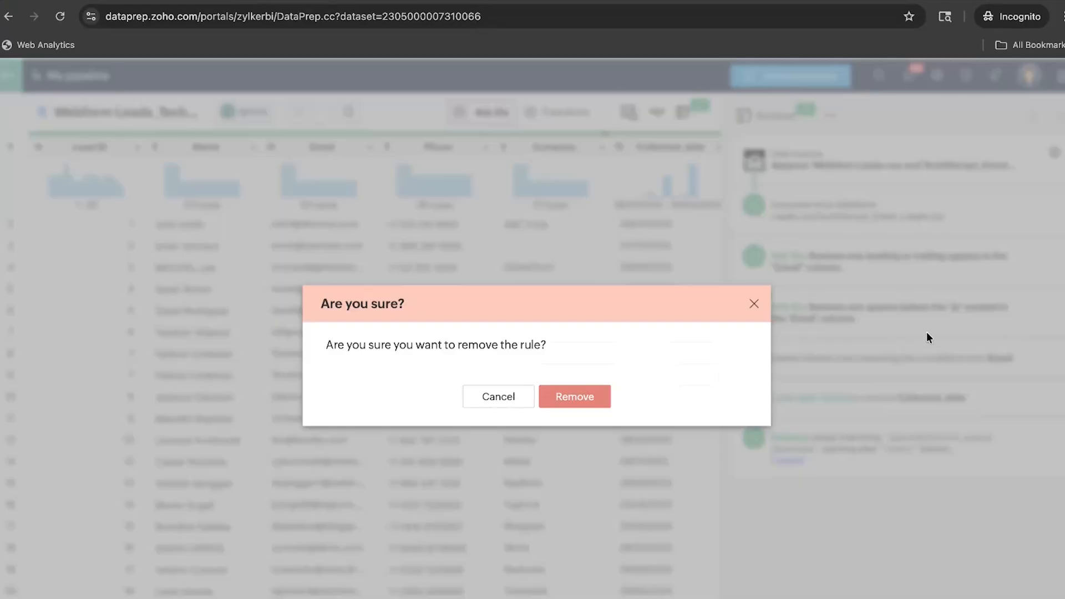
pyautogui.click(574, 397)
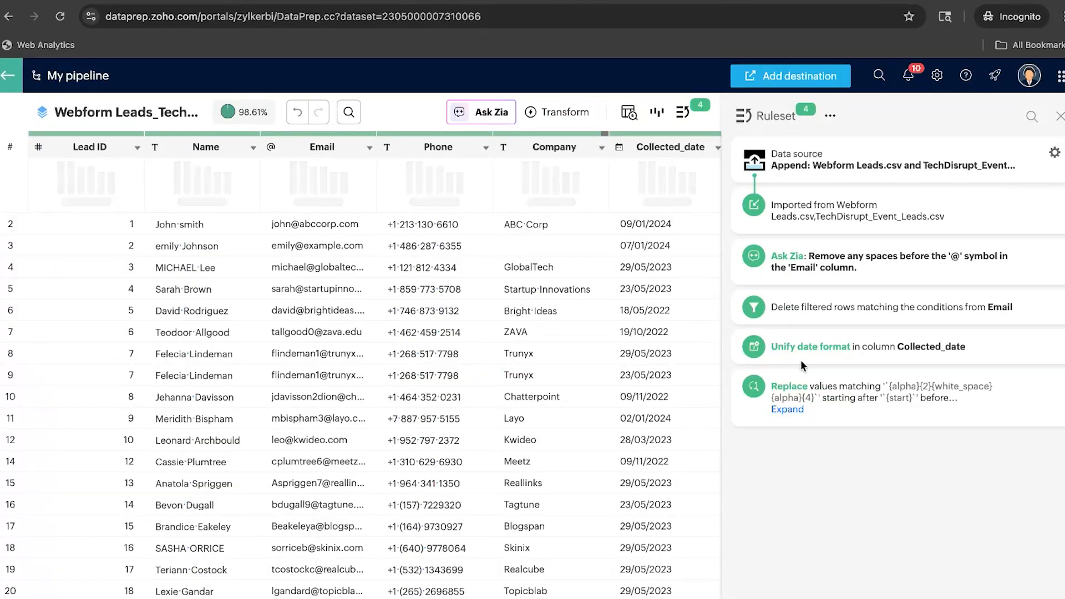
# Step: Look at the form for saving the ruleset as a template, cancel it and close the ruleset
pyautogui.click(831, 126)
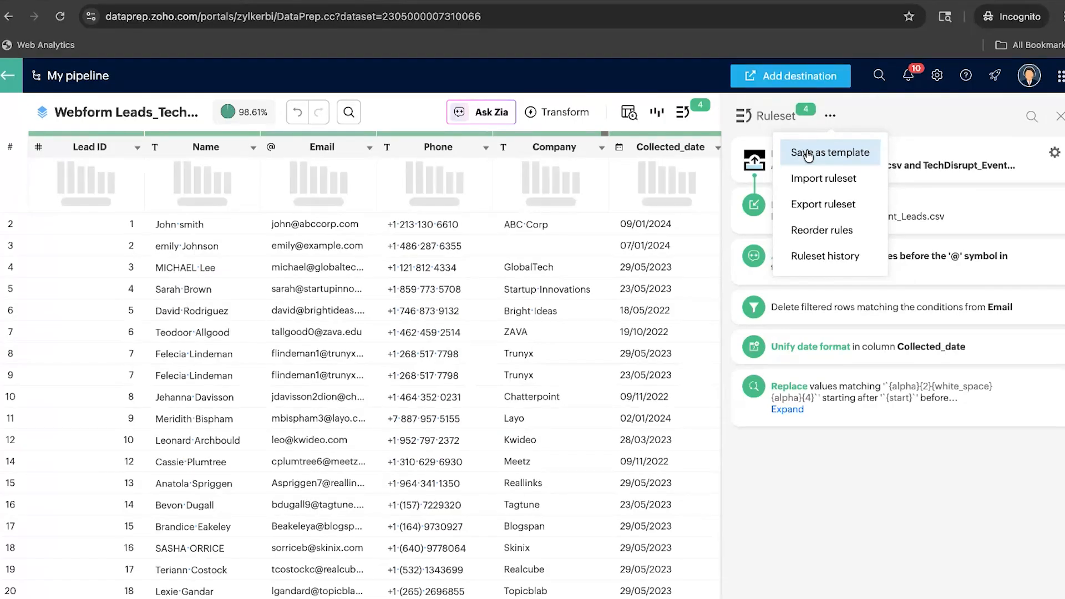
pyautogui.click(837, 151)
pyautogui.click(830, 281)
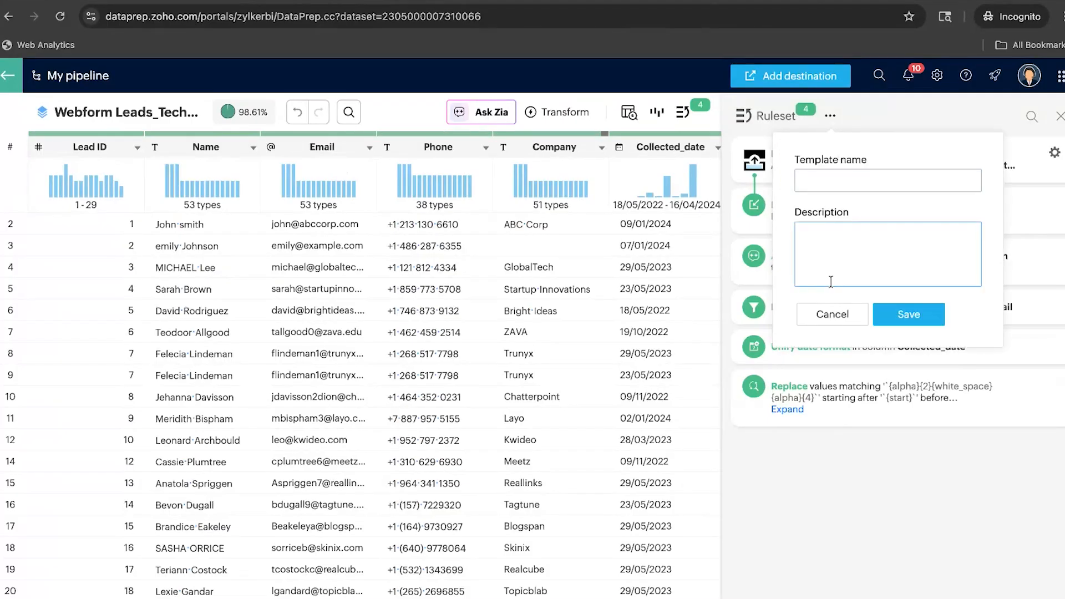
pyautogui.click(832, 314)
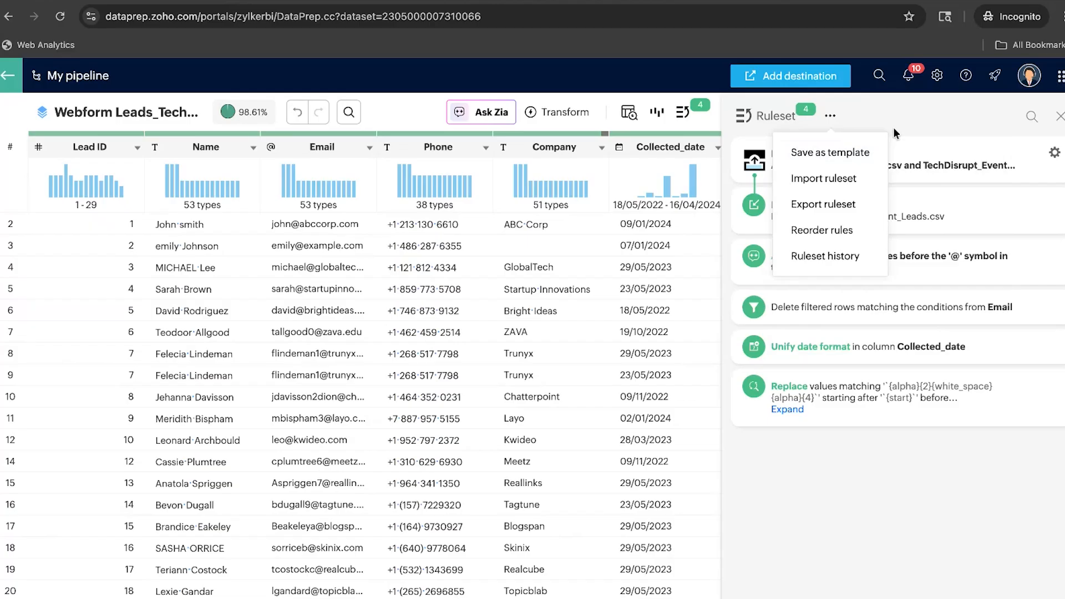
pyautogui.click(1060, 116)
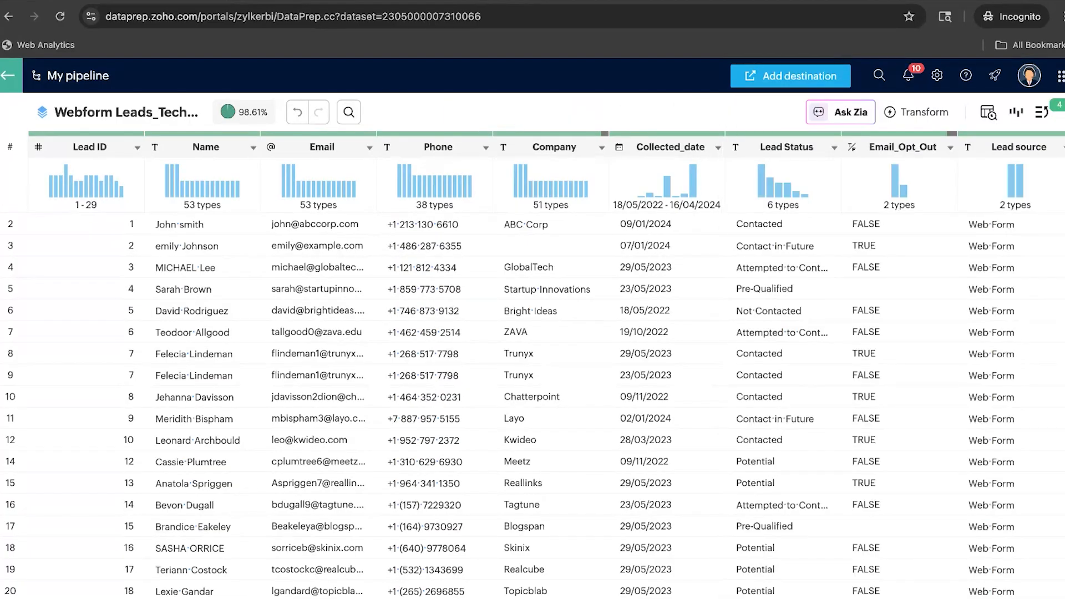
# Step: Review the ruleset's rules and its import, export, reorder and history options, glance over the lead rows, and close the ruleset
pyautogui.click(1042, 113)
pyautogui.click(831, 116)
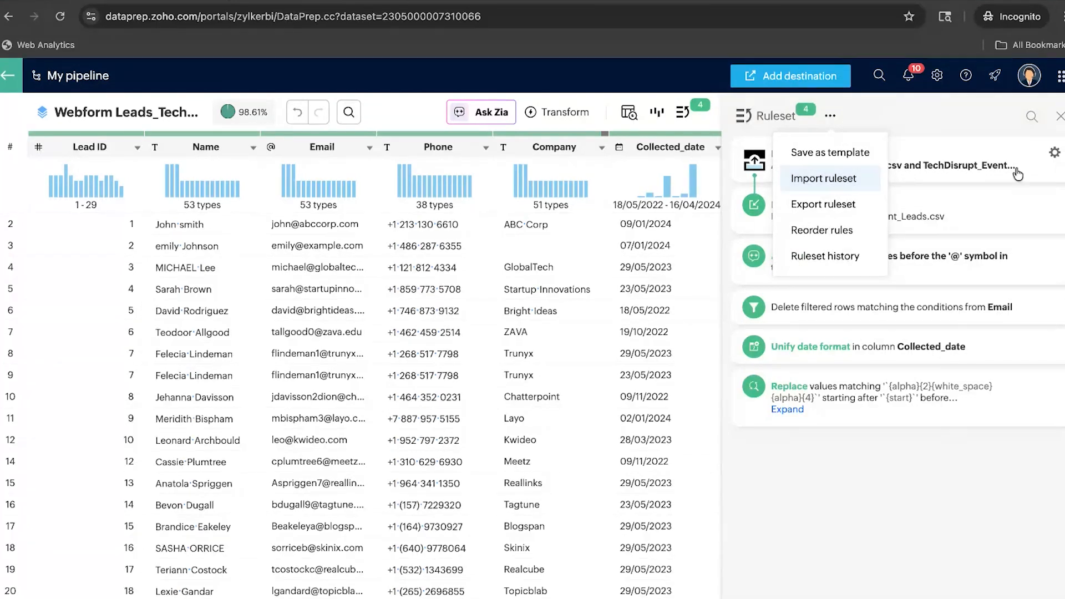
pyautogui.click(978, 110)
pyautogui.click(1060, 116)
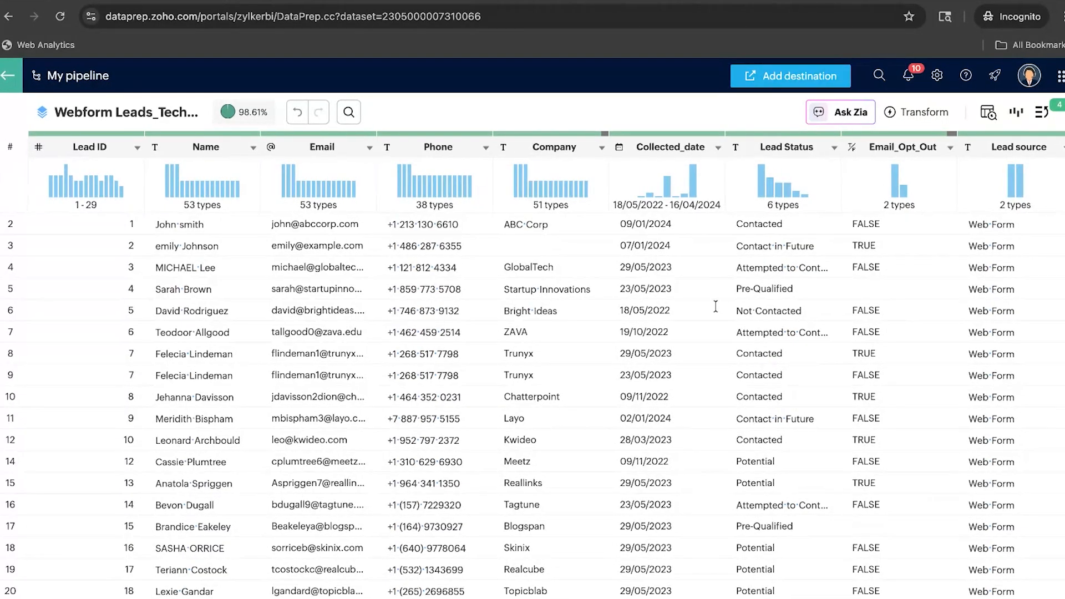
pyautogui.scroll(-4, 641, 461)
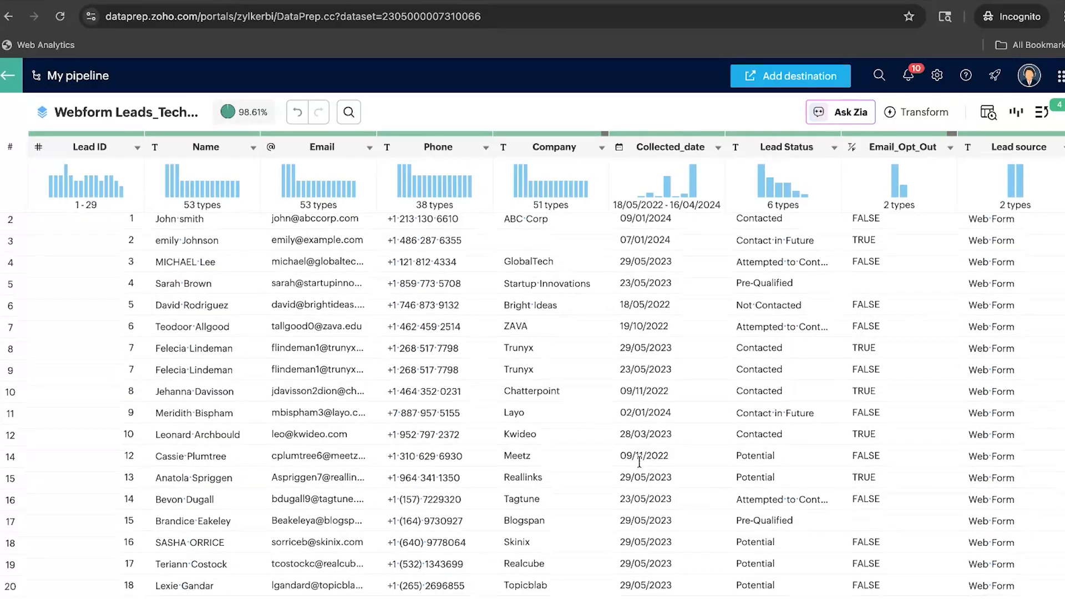
pyautogui.scroll(-1, 639, 461)
pyautogui.scroll(6, 639, 460)
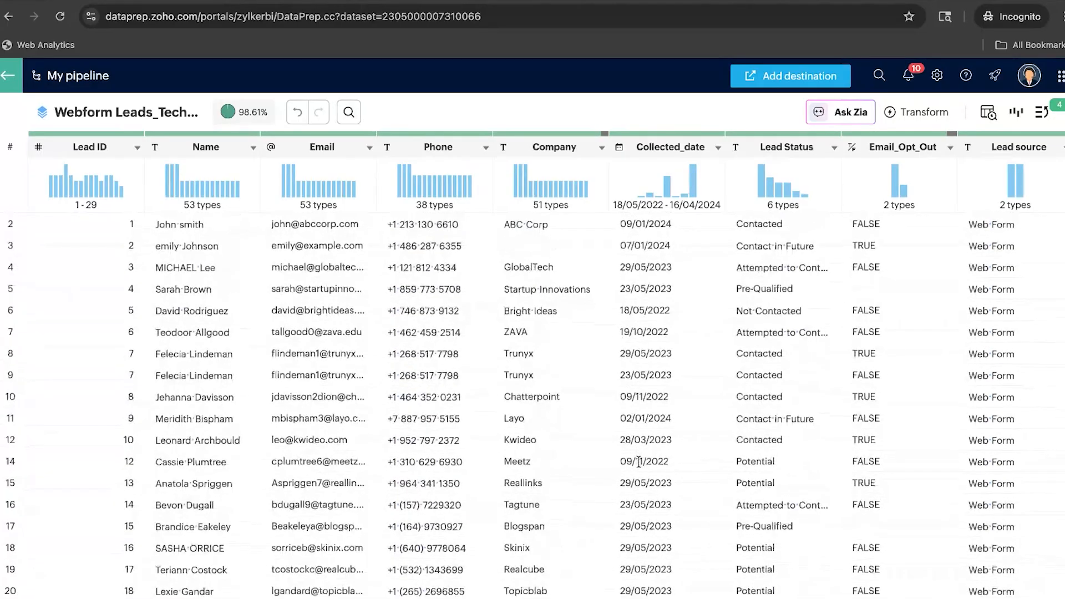
pyautogui.click(1042, 112)
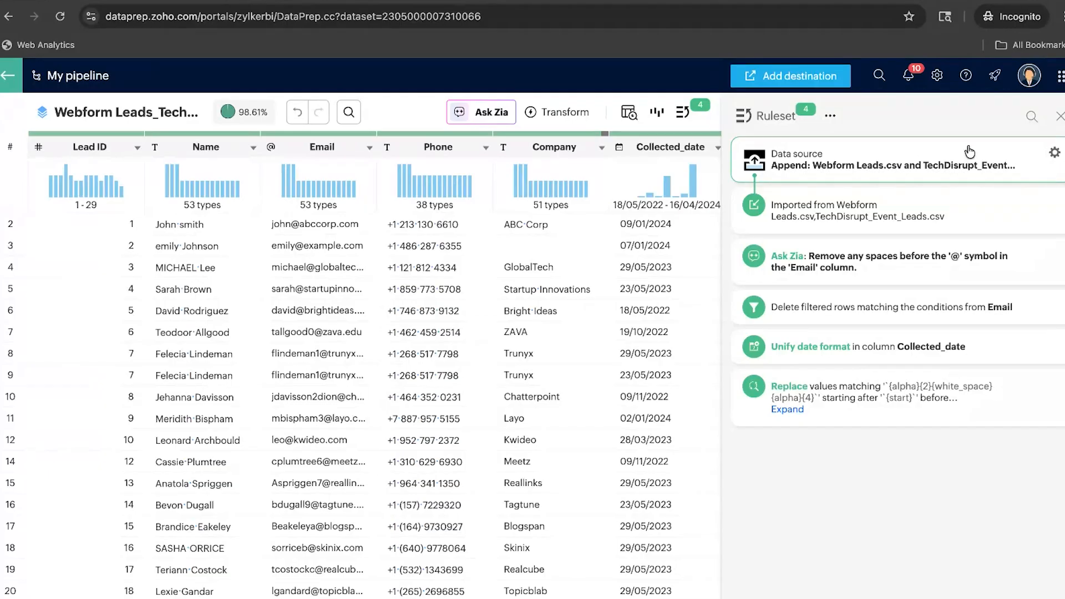
pyautogui.click(1060, 117)
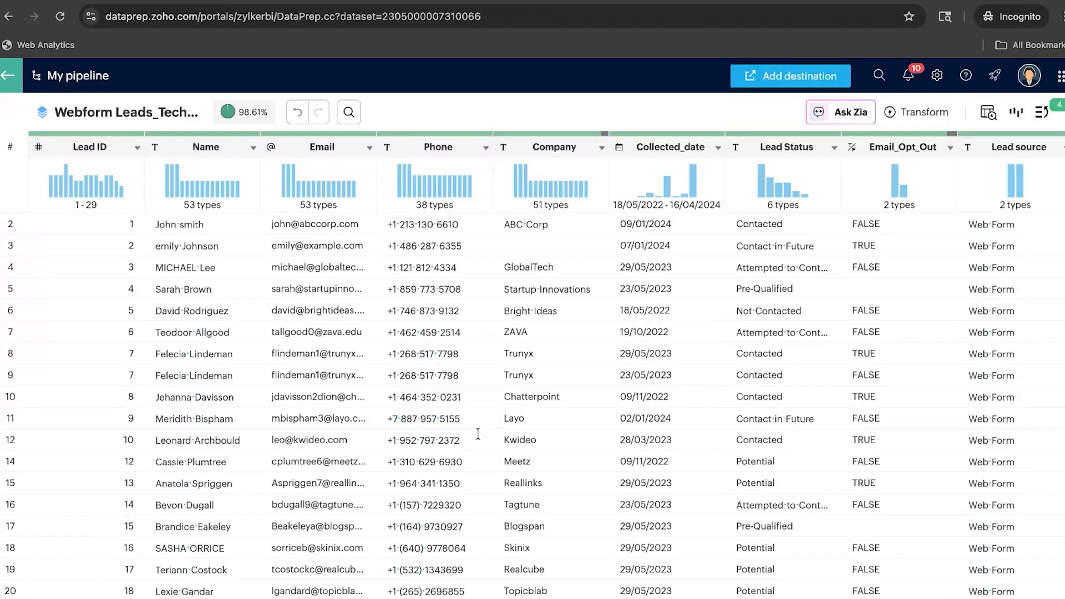
# Step: Examine the Phone column across the webform and TechDisrupt leads for inconsistent number formats such as brackets and missing spaces
pyautogui.scroll(-1, 471, 427)
pyautogui.scroll(1, 480, 428)
pyautogui.scroll(-1, 416, 408)
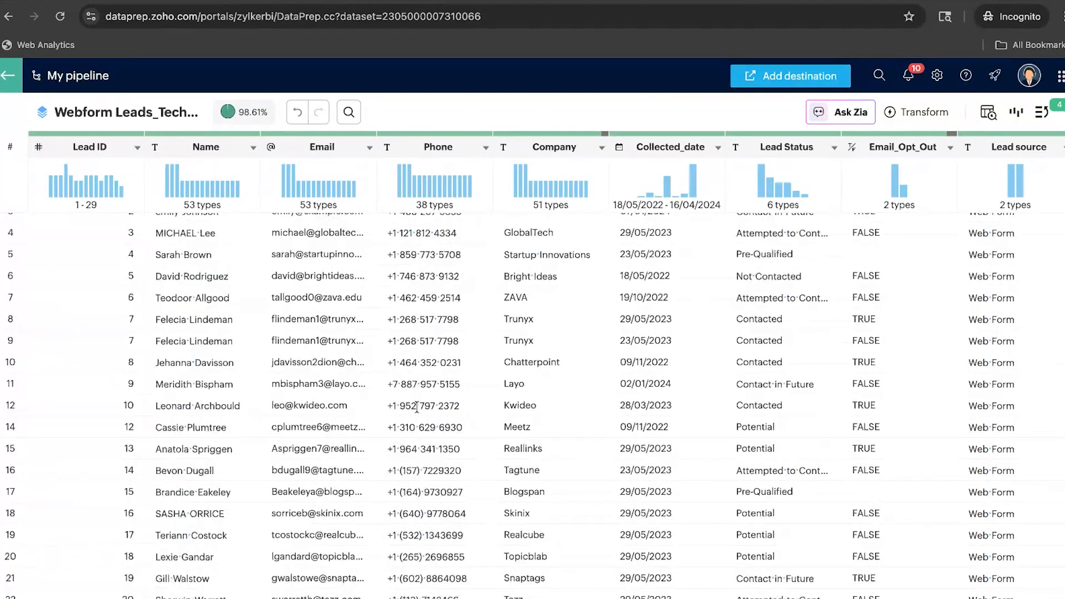
pyautogui.scroll(-2, 427, 502)
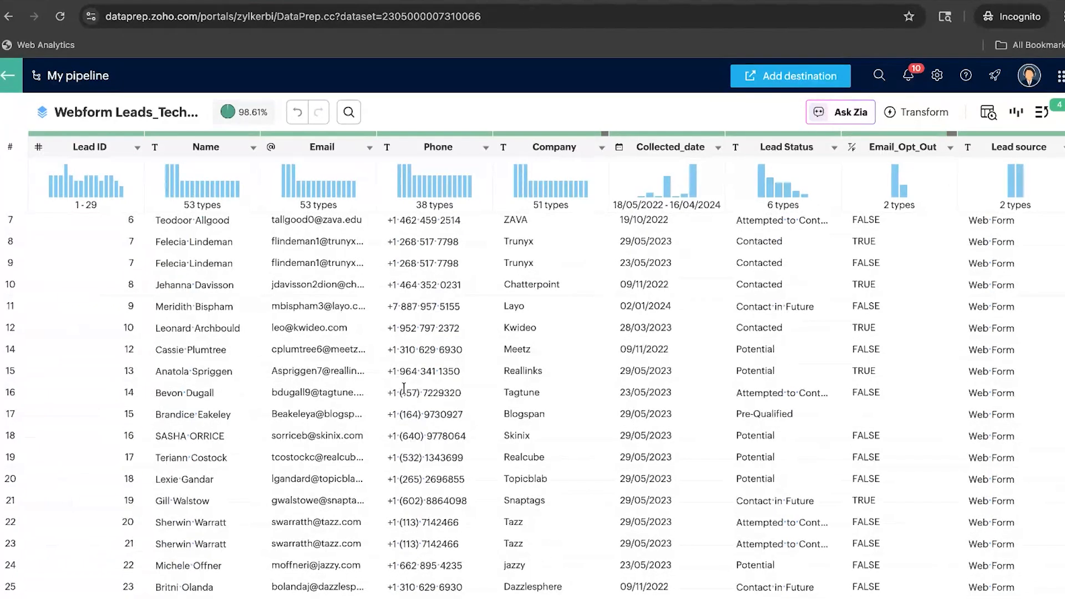
pyautogui.scroll(-6, 454, 471)
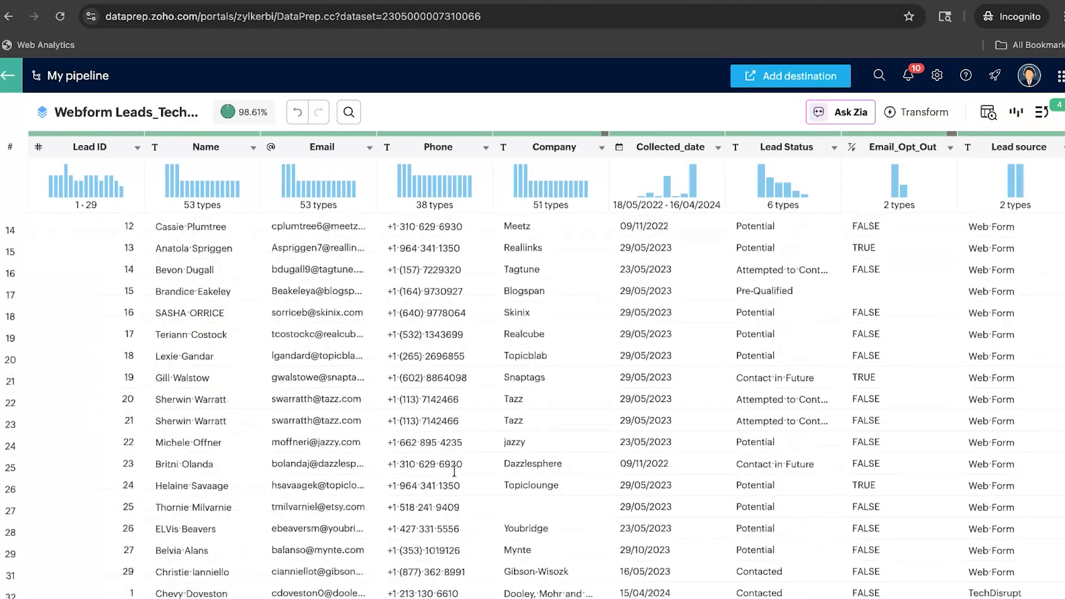
pyautogui.scroll(-3, 454, 471)
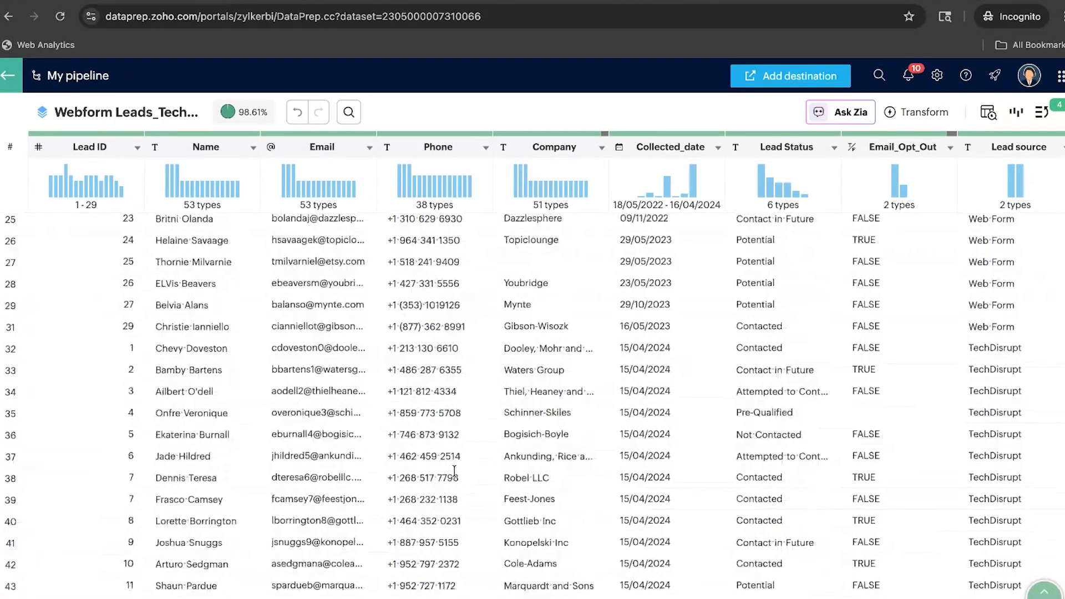
pyautogui.scroll(10, 454, 471)
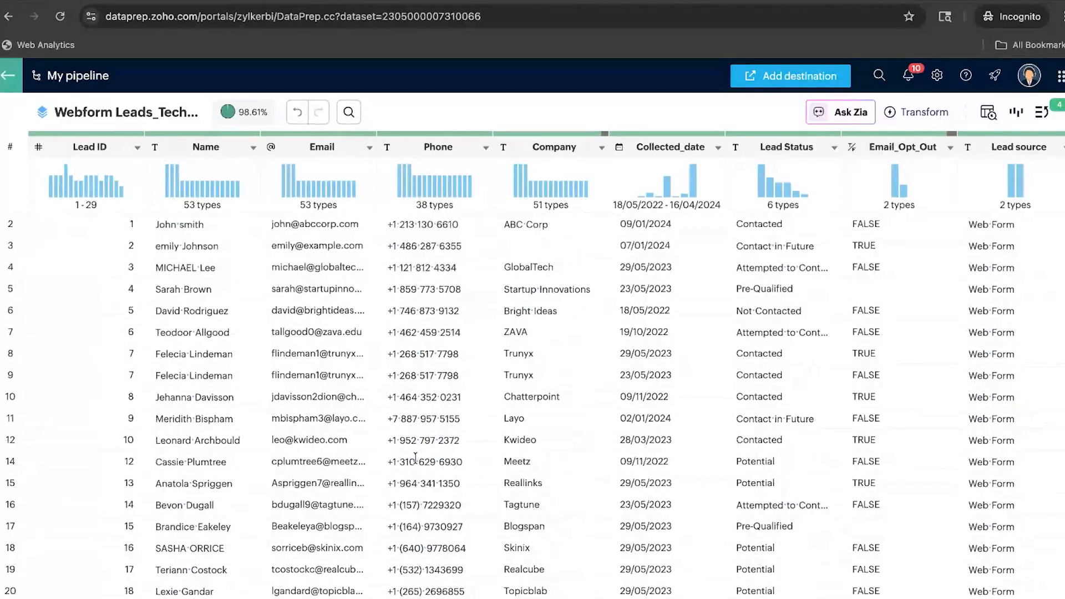
pyautogui.scroll(-1, 415, 458)
pyautogui.scroll(1, 415, 459)
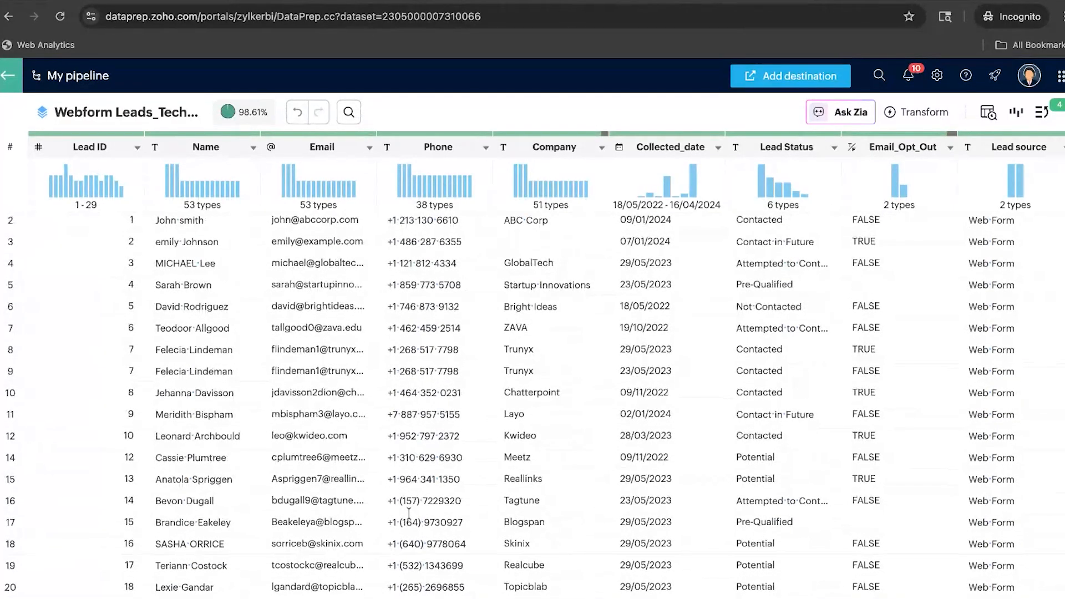
pyautogui.scroll(-1, 409, 514)
pyautogui.scroll(1, 432, 371)
pyautogui.scroll(-5, 432, 370)
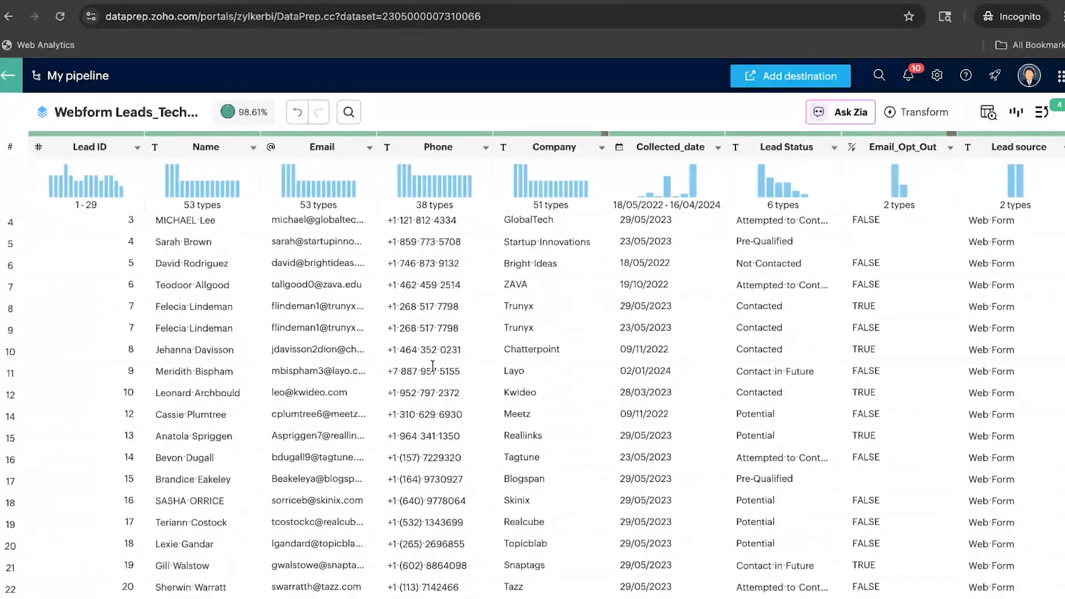
pyautogui.scroll(-5, 433, 366)
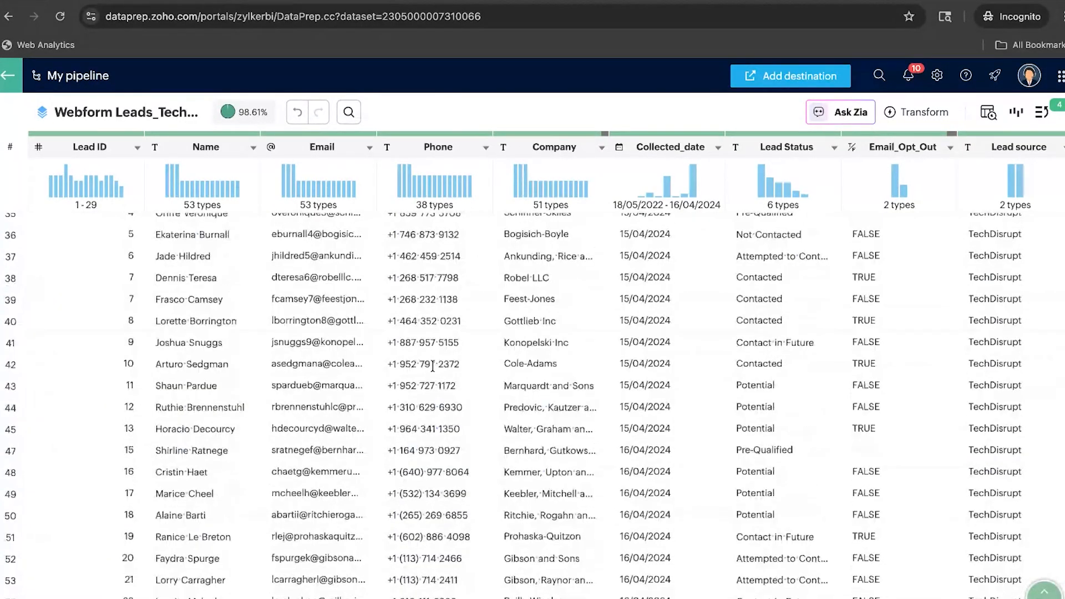
pyautogui.scroll(10, 433, 366)
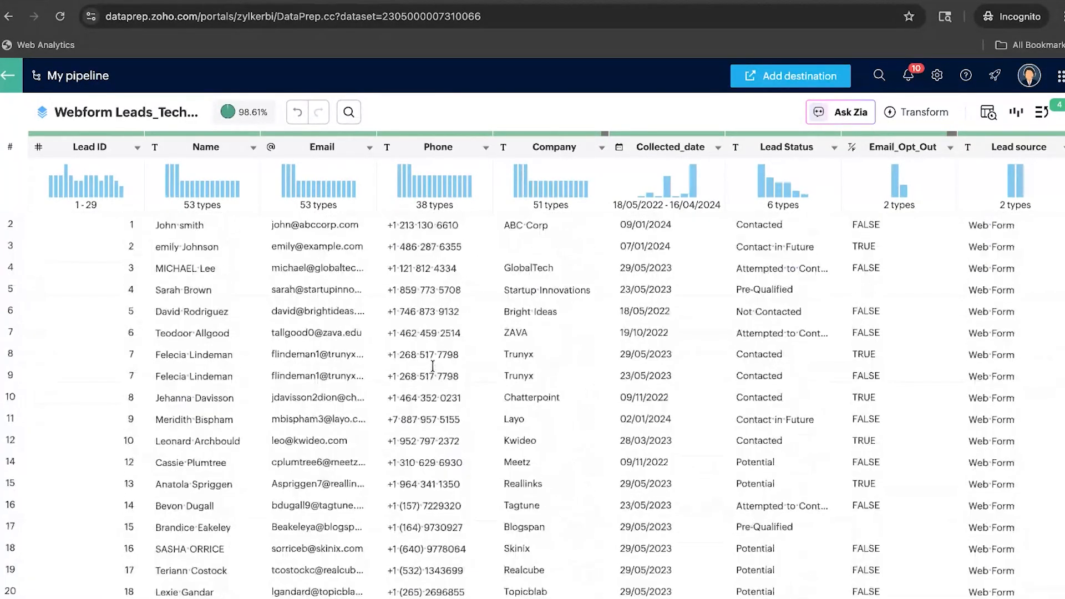
# Step: Give Ask Zia the prompt "Remove the bracket from the phone number column", check the preview of the Phone column and apply the transform
pyautogui.click(849, 114)
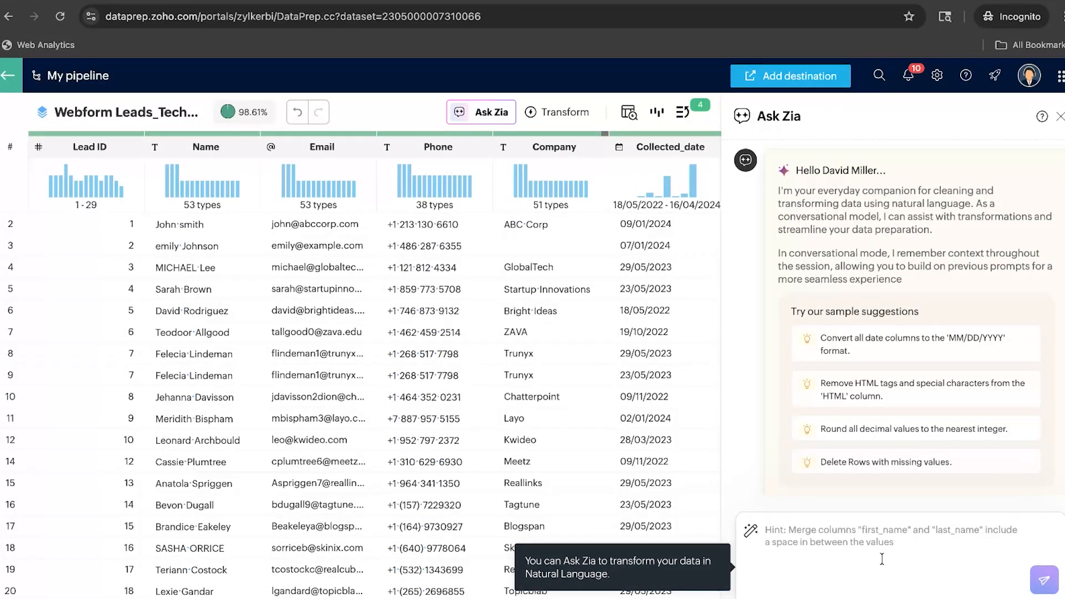
pyautogui.click(831, 536)
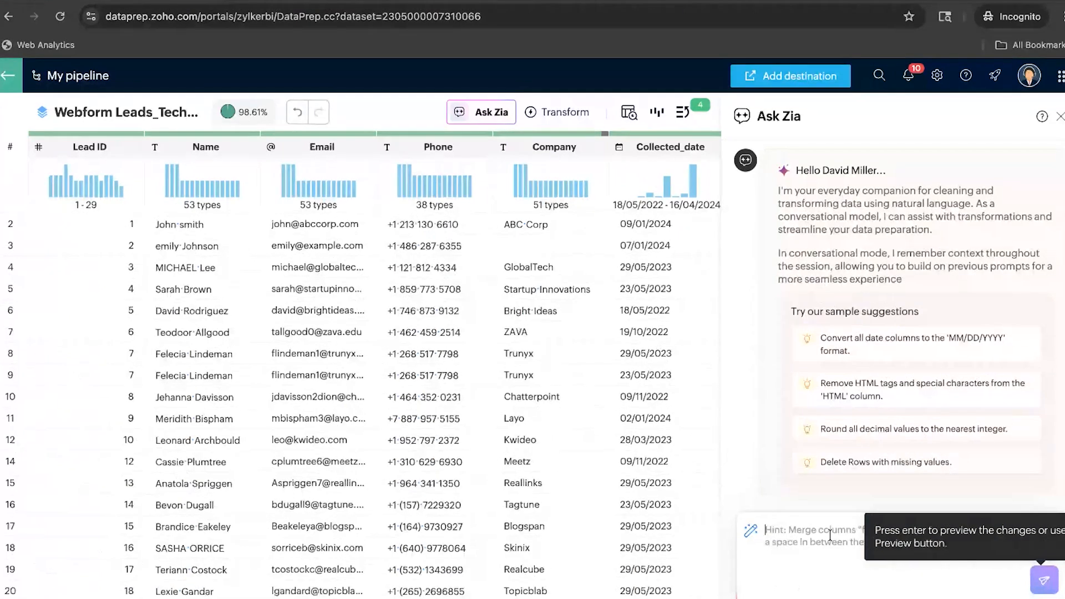
pyautogui.write('Remove the bracke')
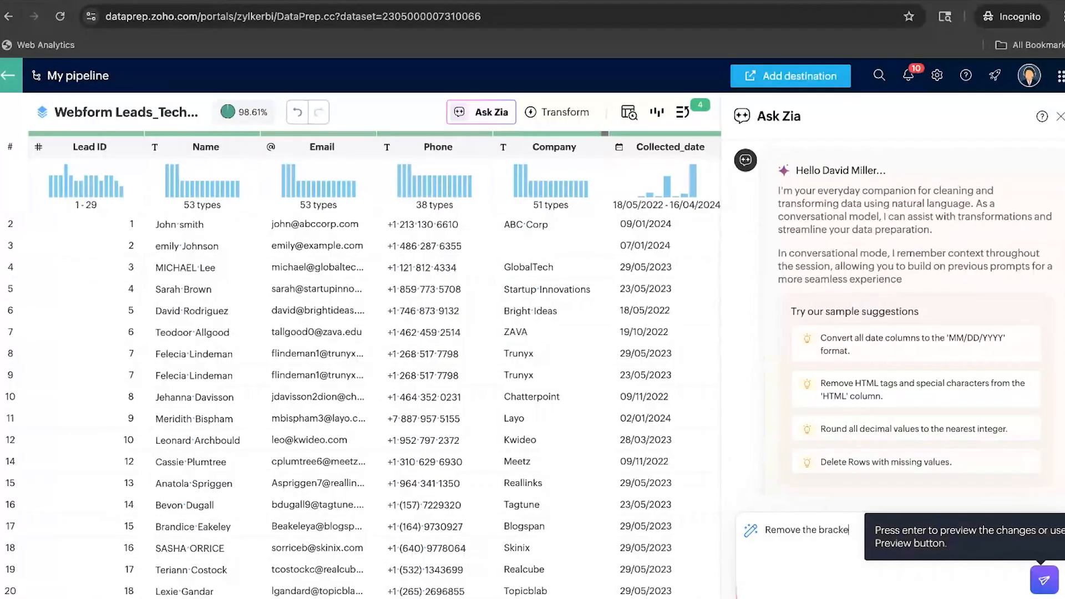
pyautogui.write('t fro')
pyautogui.click(892, 574)
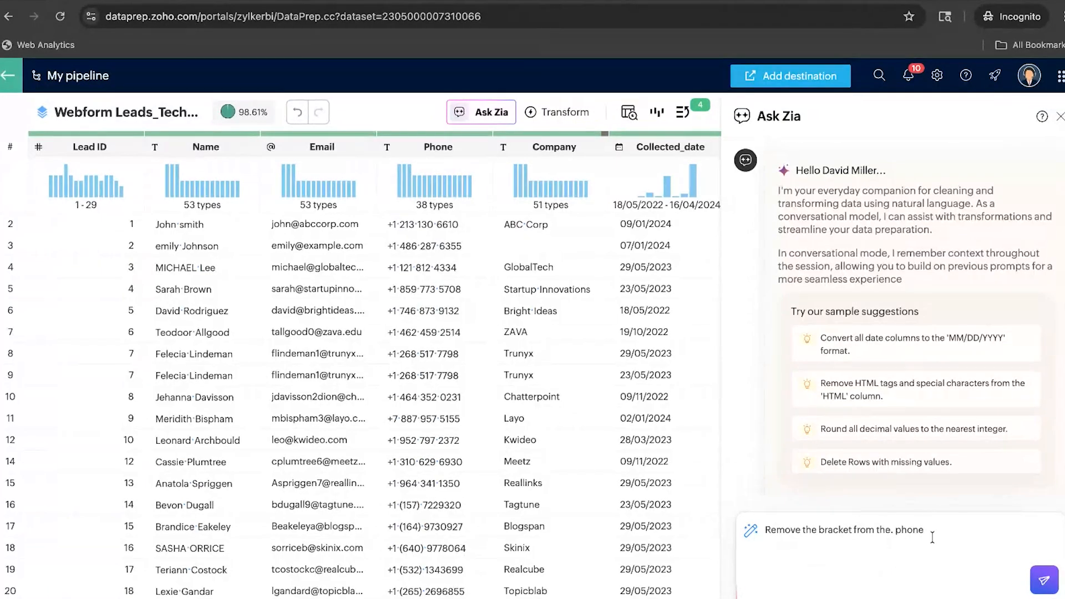
pyautogui.click(894, 531)
pyautogui.press('BackSpace')
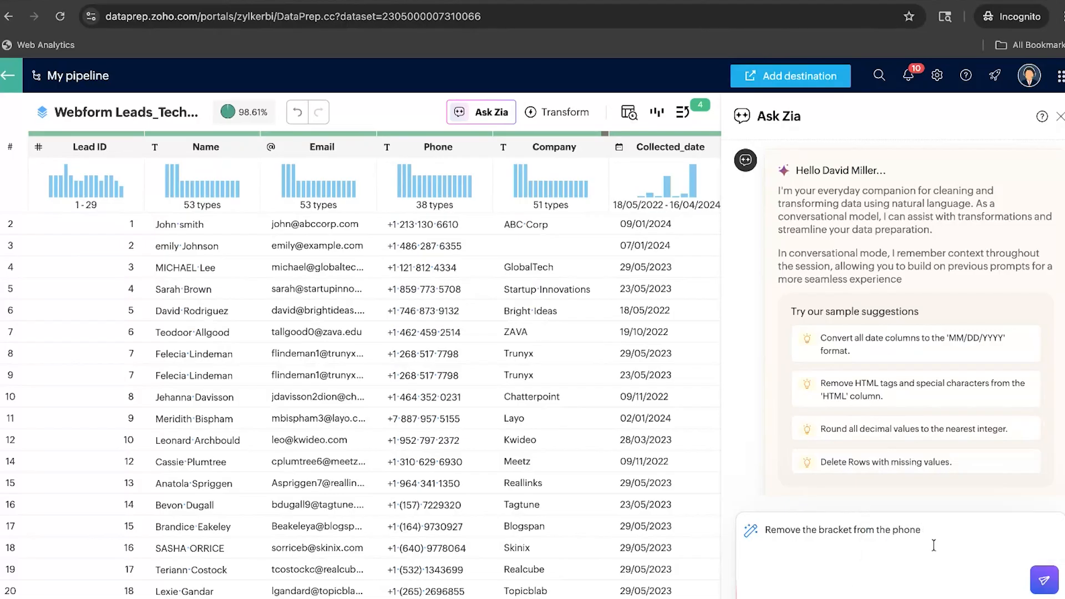
pyautogui.write('number column')
pyautogui.click(1046, 580)
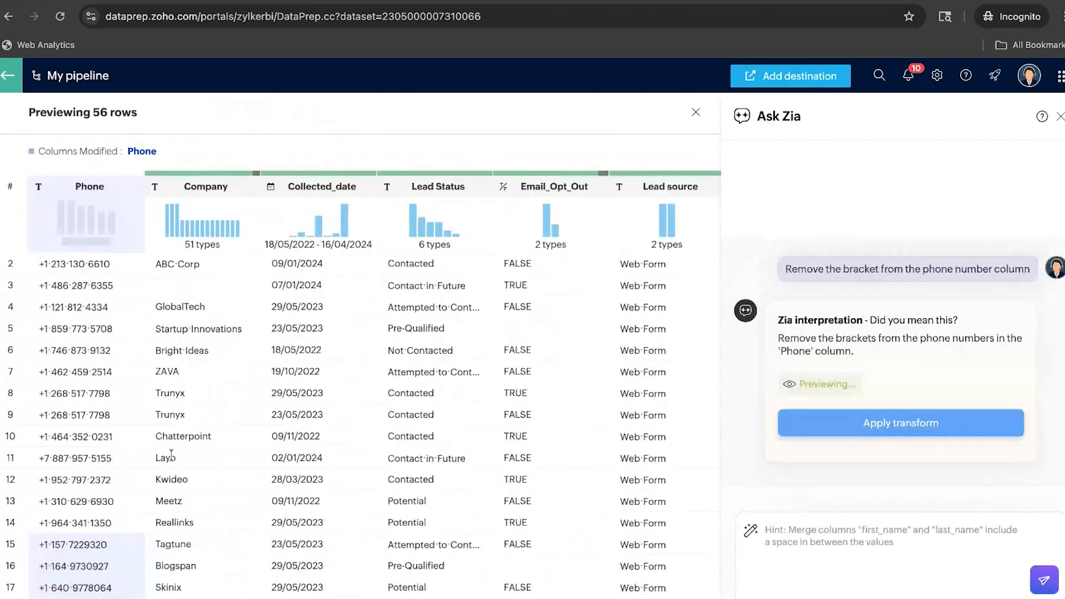
pyautogui.moveTo(91, 580)
pyautogui.scroll(-1, 91, 580)
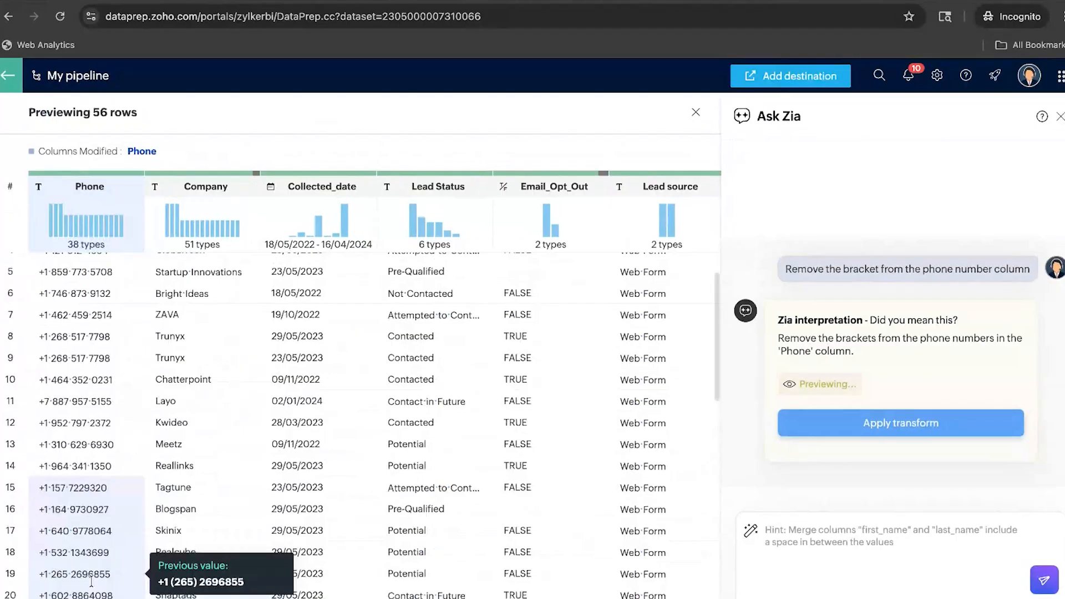
pyautogui.click(893, 428)
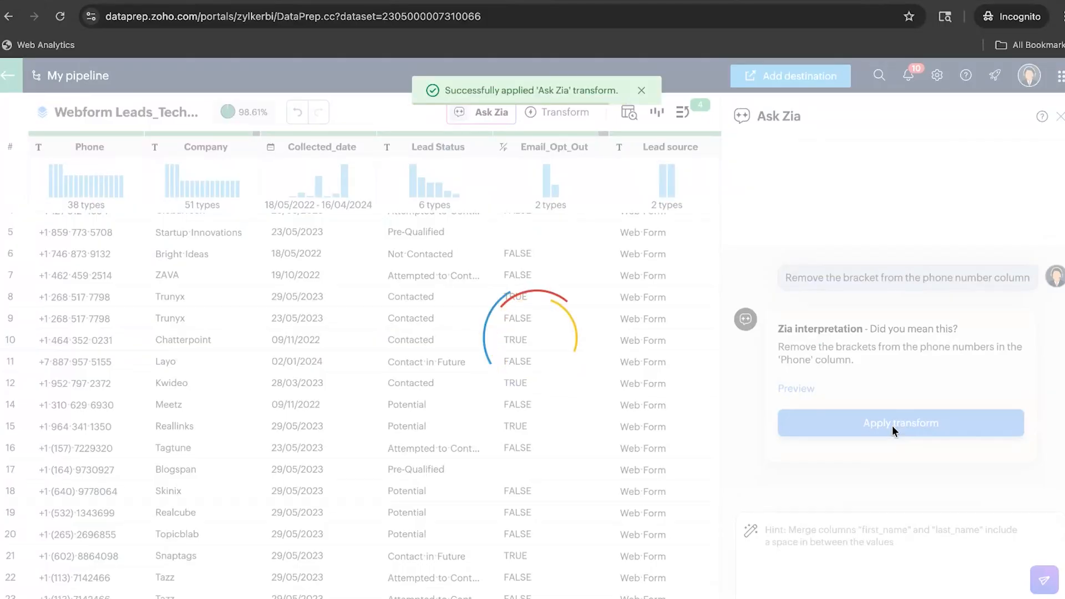
# Step: Apply an Ask Zia transform with the prompt "Give a space before the last 4 digit of the phone number if no space is found"
pyautogui.click(840, 537)
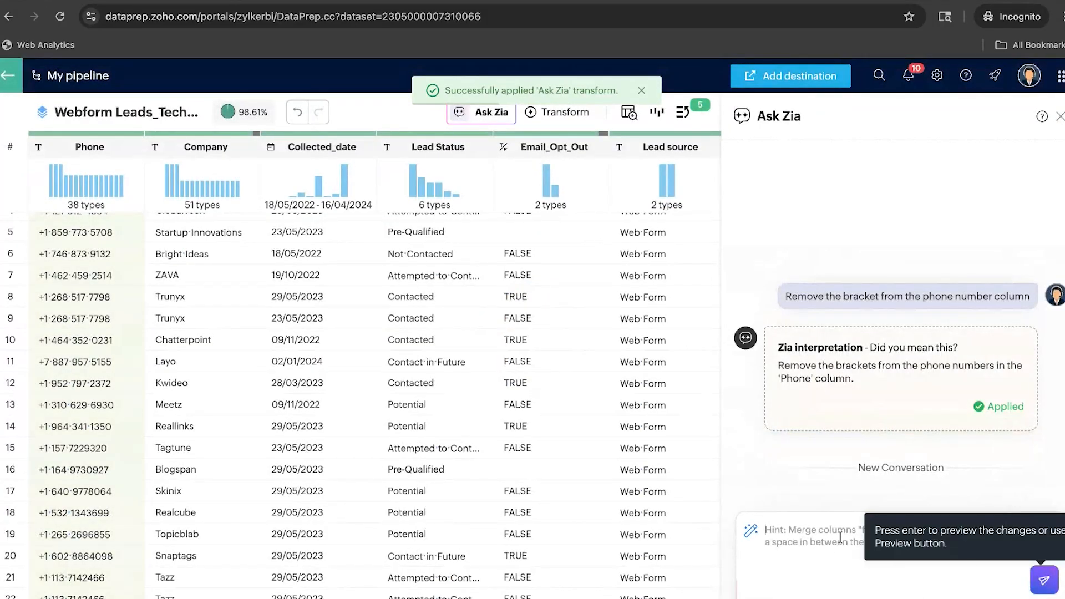
pyautogui.write('Gi')
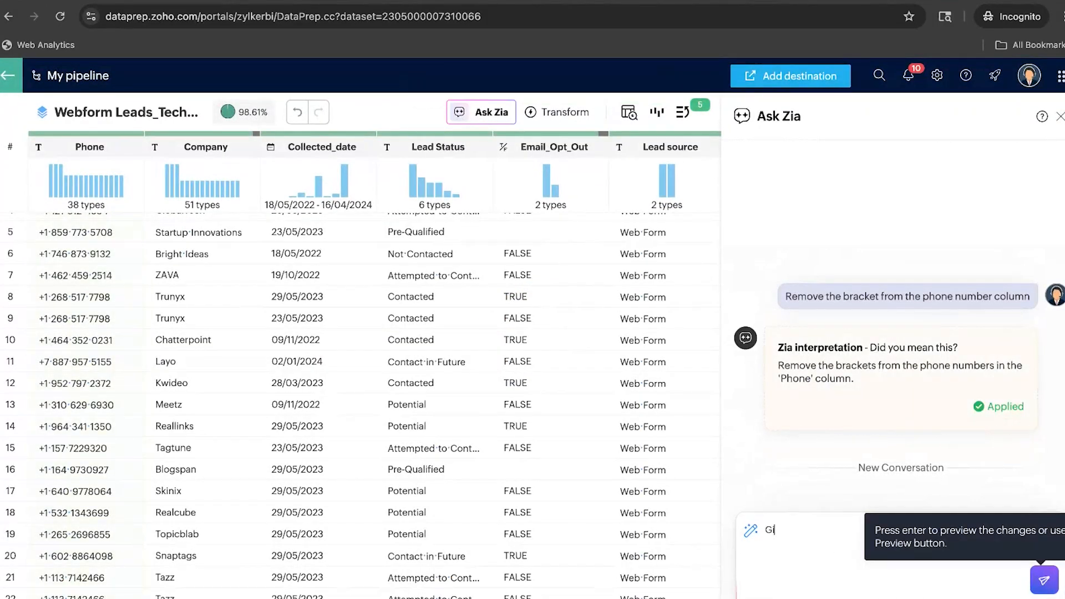
pyautogui.write('ve a spac')
pyautogui.write('e b')
pyautogui.write('efore the')
pyautogui.write('no')
pyautogui.write(' spa')
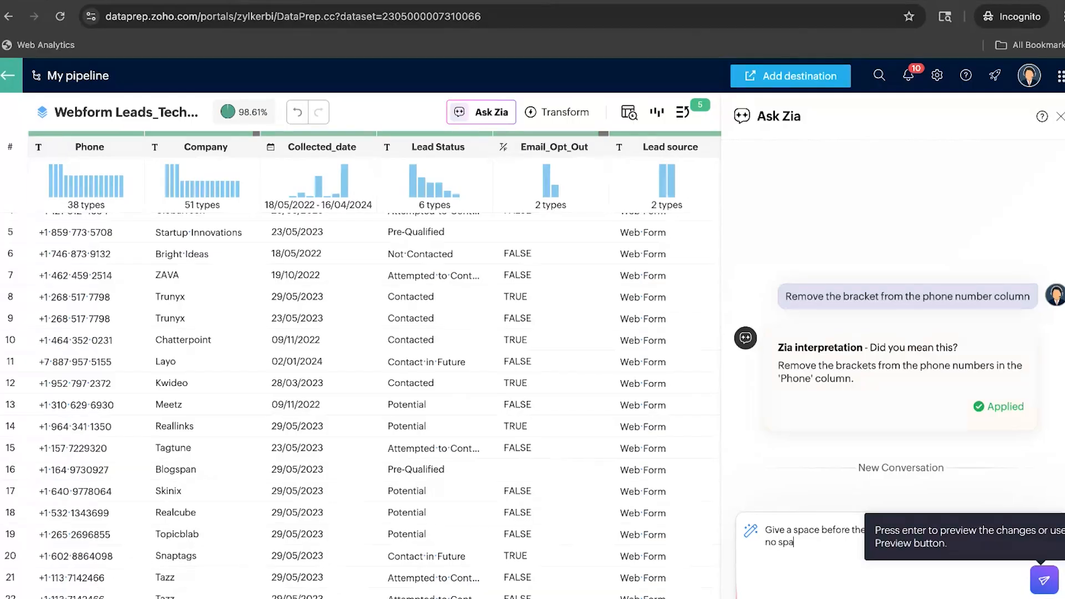
pyautogui.write('ce is found')
pyautogui.click(1042, 582)
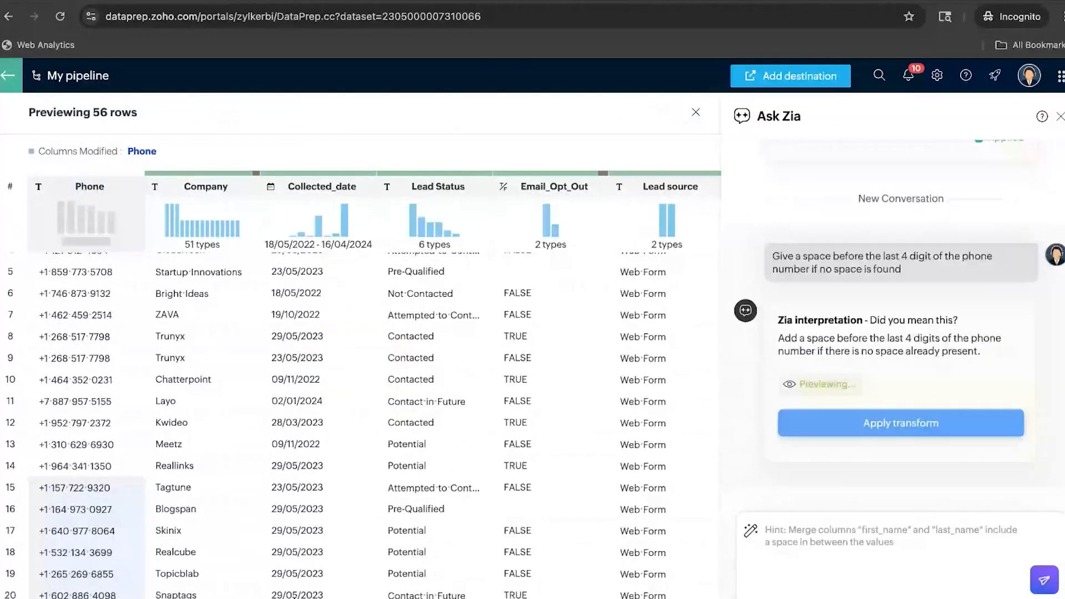
pyautogui.scroll(-1, 103, 571)
pyautogui.moveTo(102, 593)
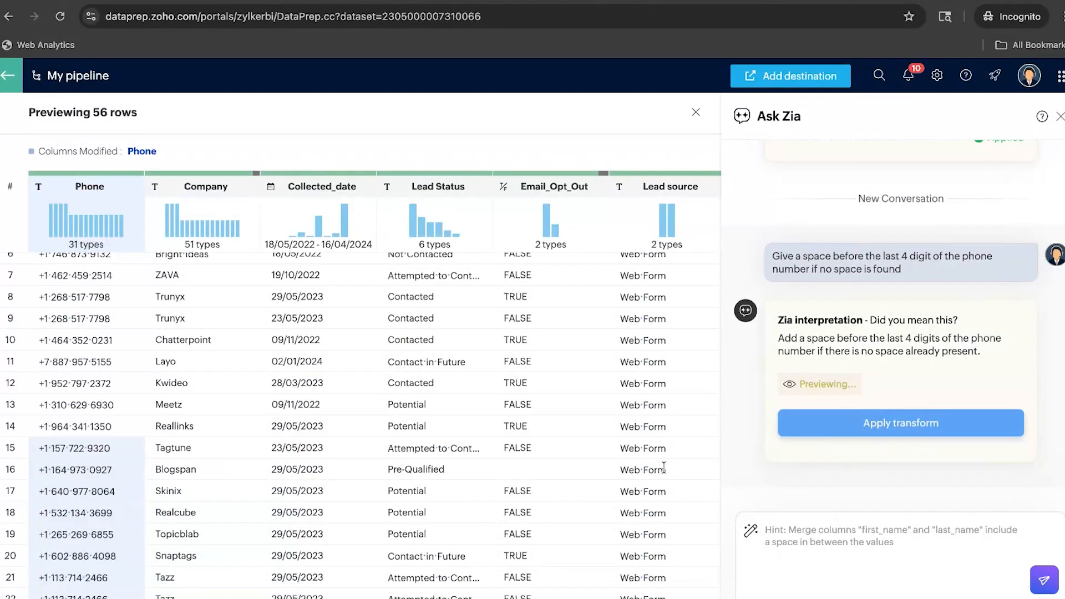
pyautogui.click(919, 429)
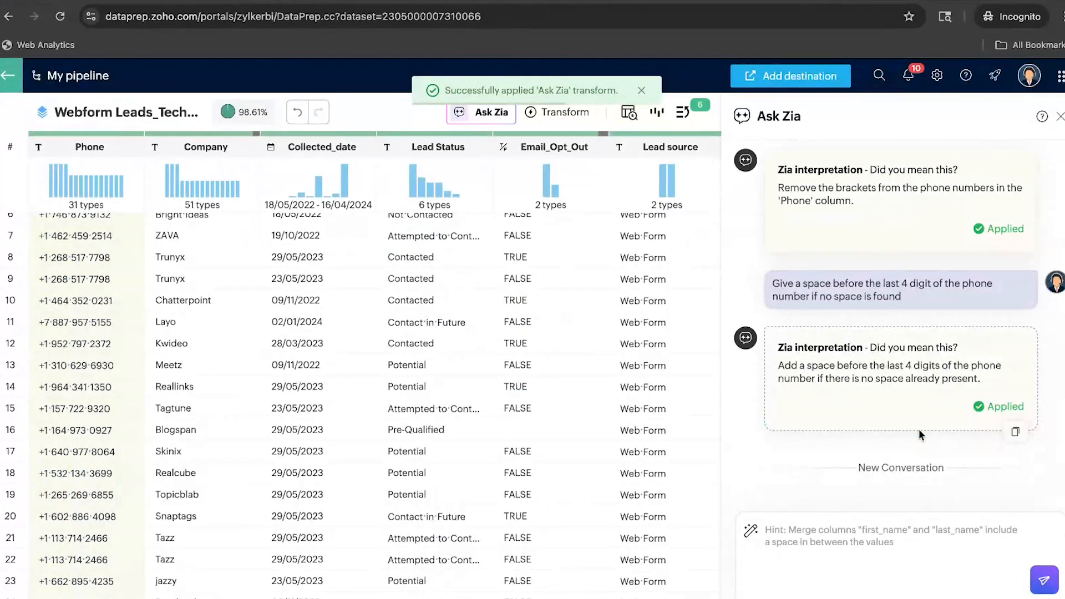
# Step: Close Ask Zia and the stage details, review the ruleset with its phone rules and options, and close it
pyautogui.click(1059, 119)
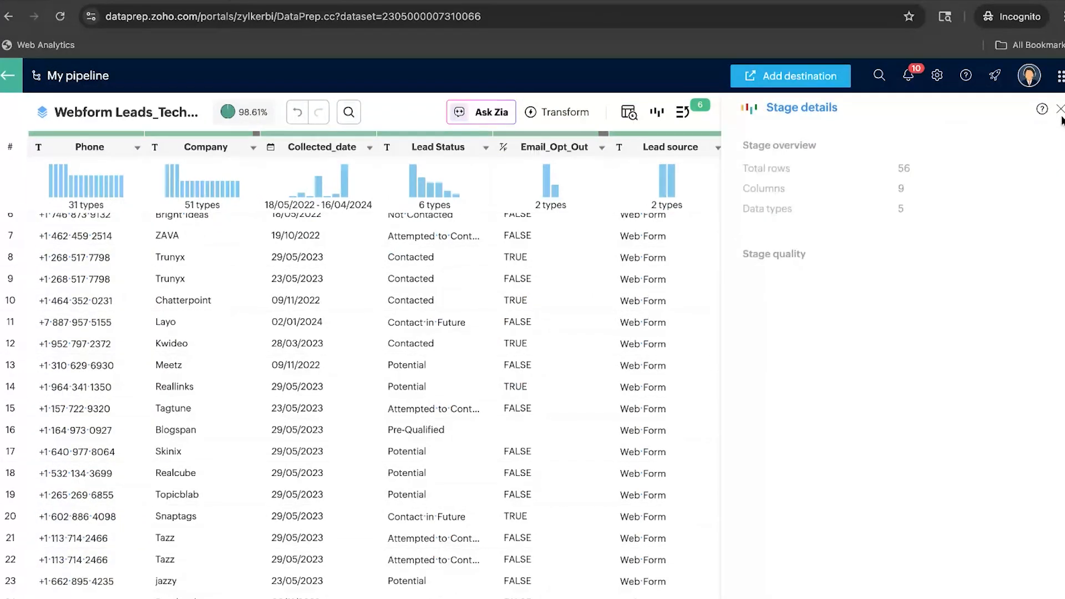
pyautogui.click(1059, 110)
pyautogui.click(1044, 113)
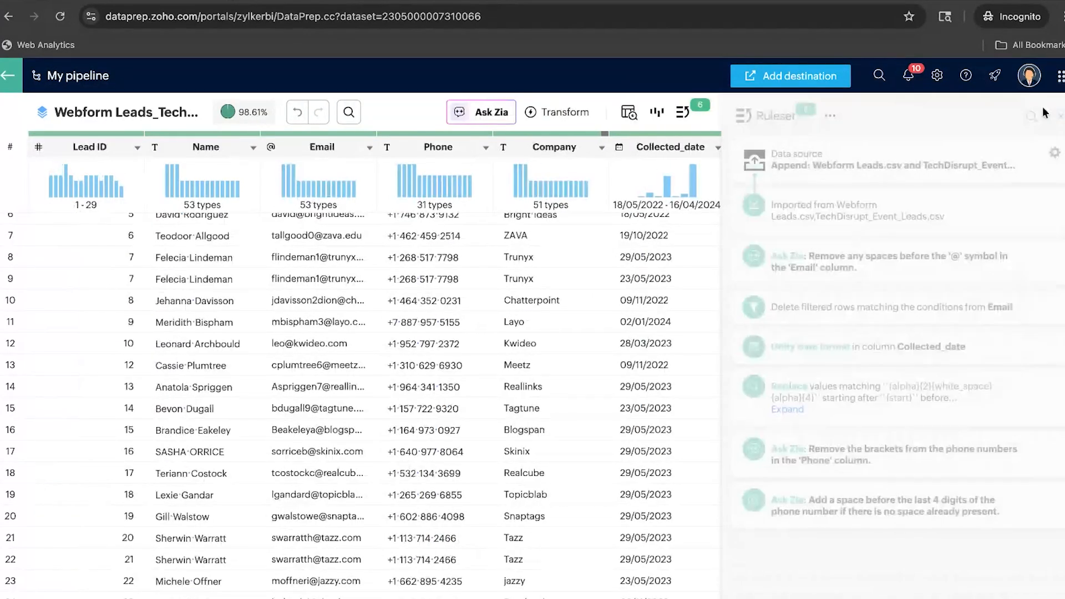
pyautogui.click(831, 117)
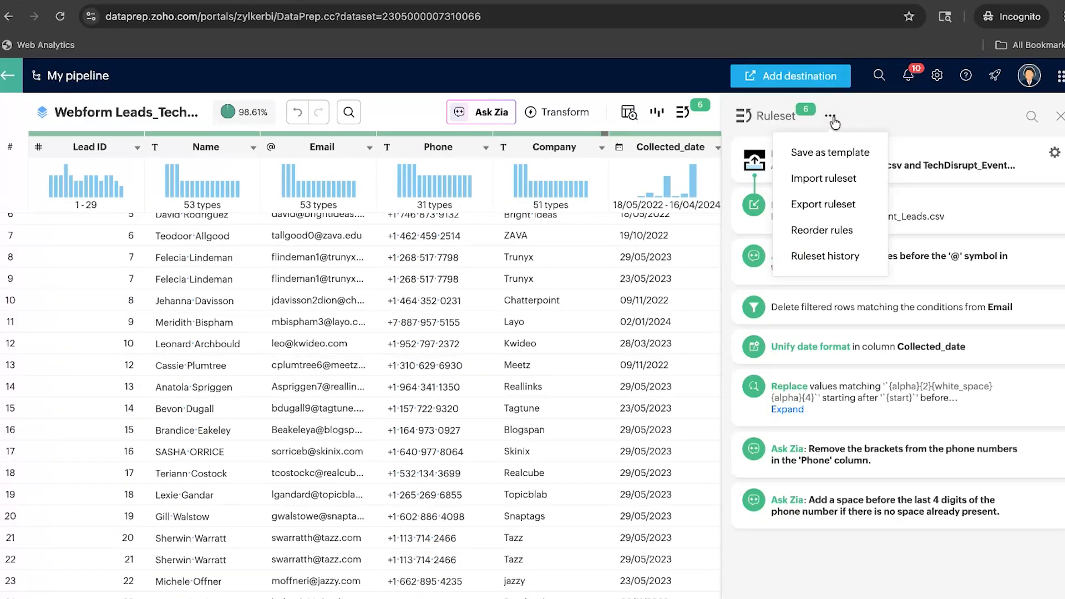
pyautogui.click(1060, 115)
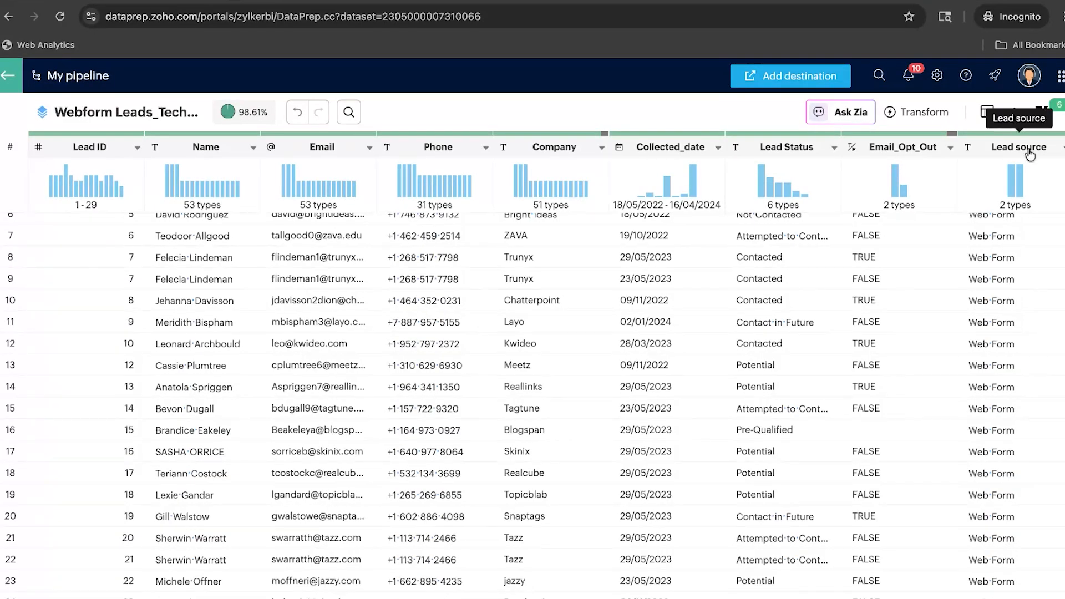
# Step: Deduplicate the appended leads column-wise on the Email column with automatic deduplication, close the stage details and return to the pipeline
pyautogui.click(947, 120)
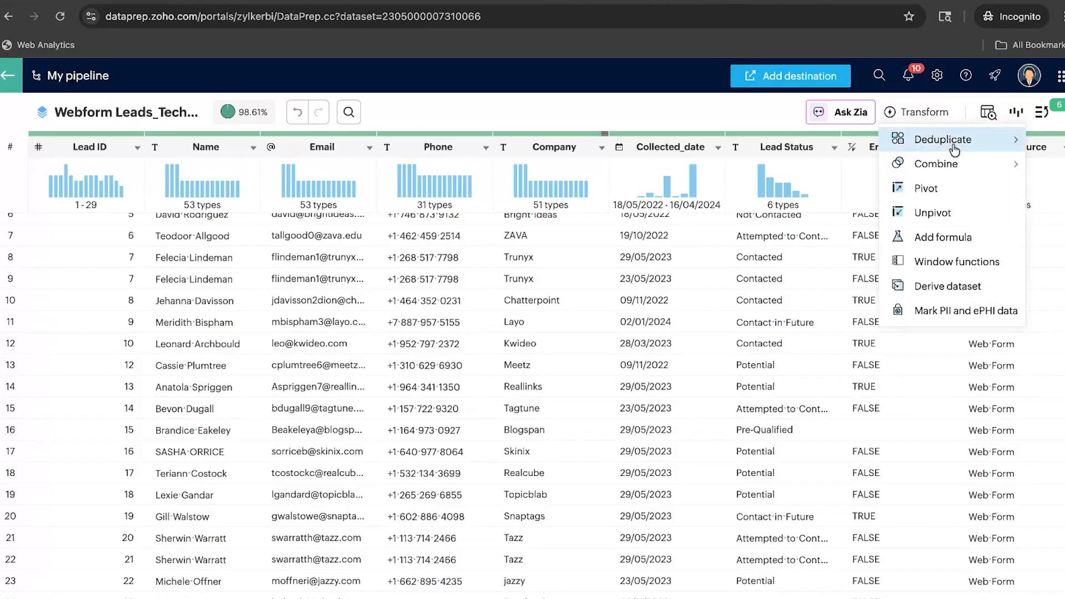
pyautogui.moveTo(954, 150)
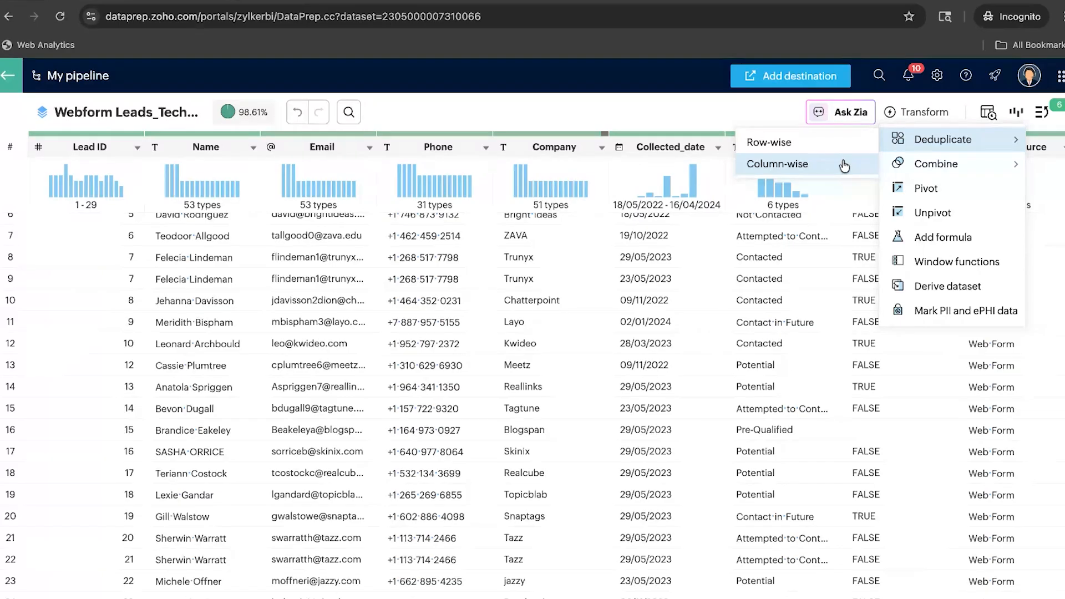
pyautogui.click(778, 163)
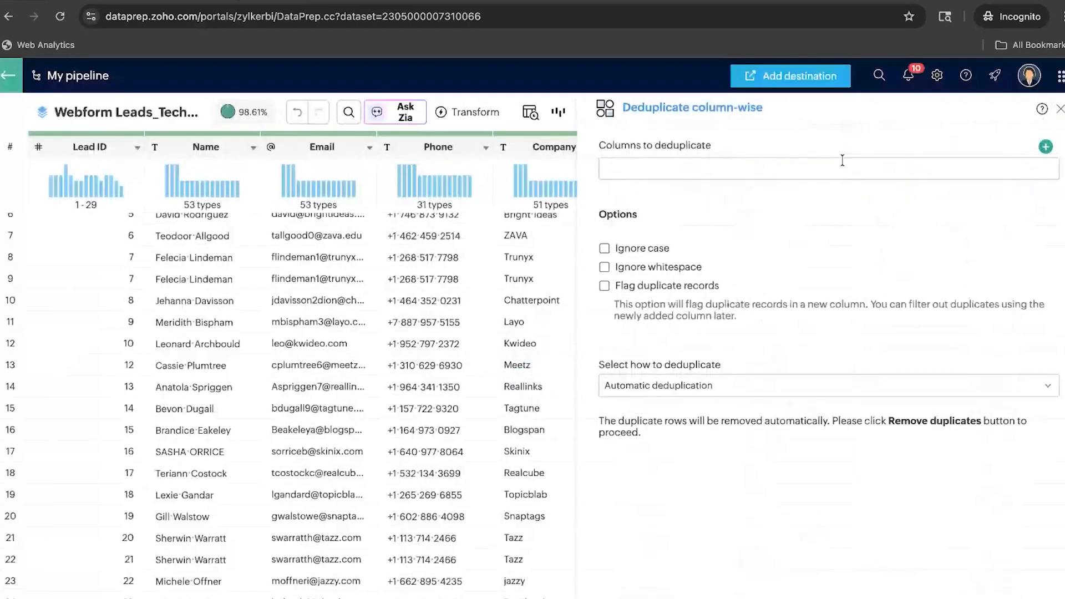
pyautogui.click(842, 164)
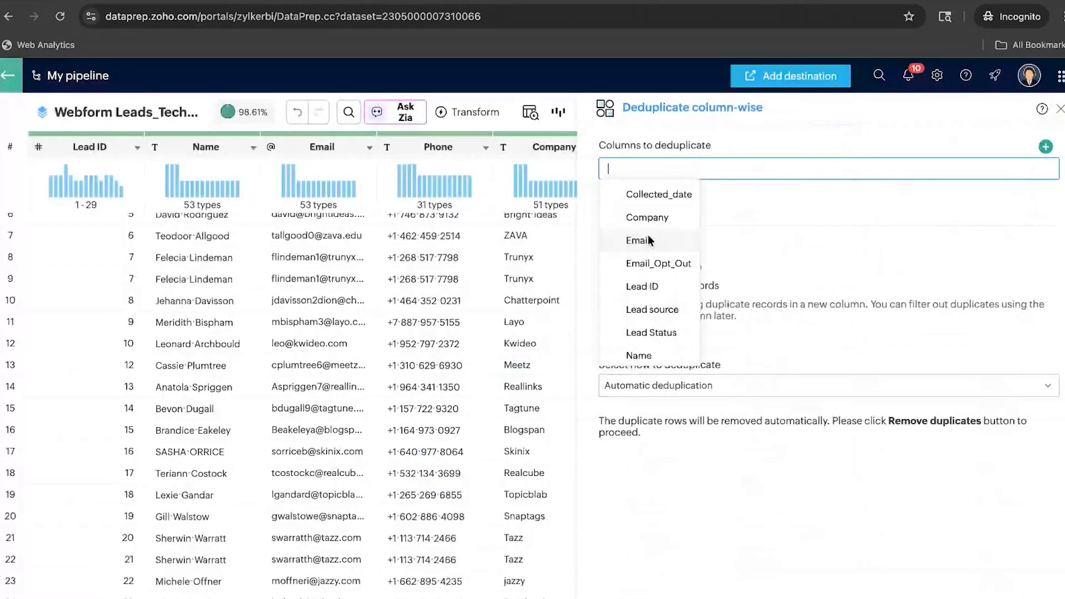
pyautogui.click(648, 239)
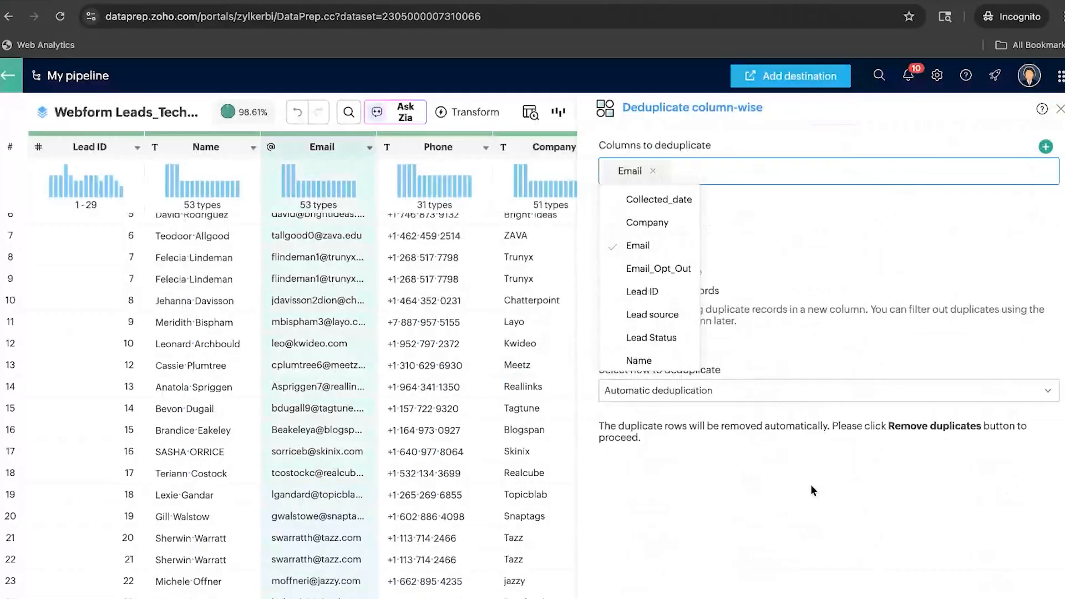
pyautogui.click(794, 533)
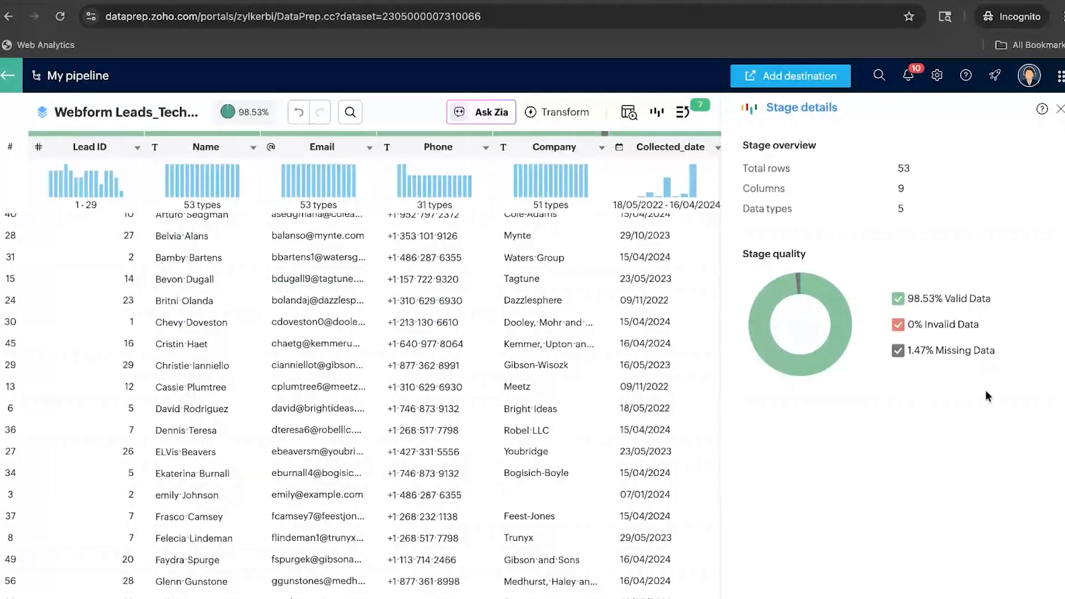
pyautogui.click(1060, 111)
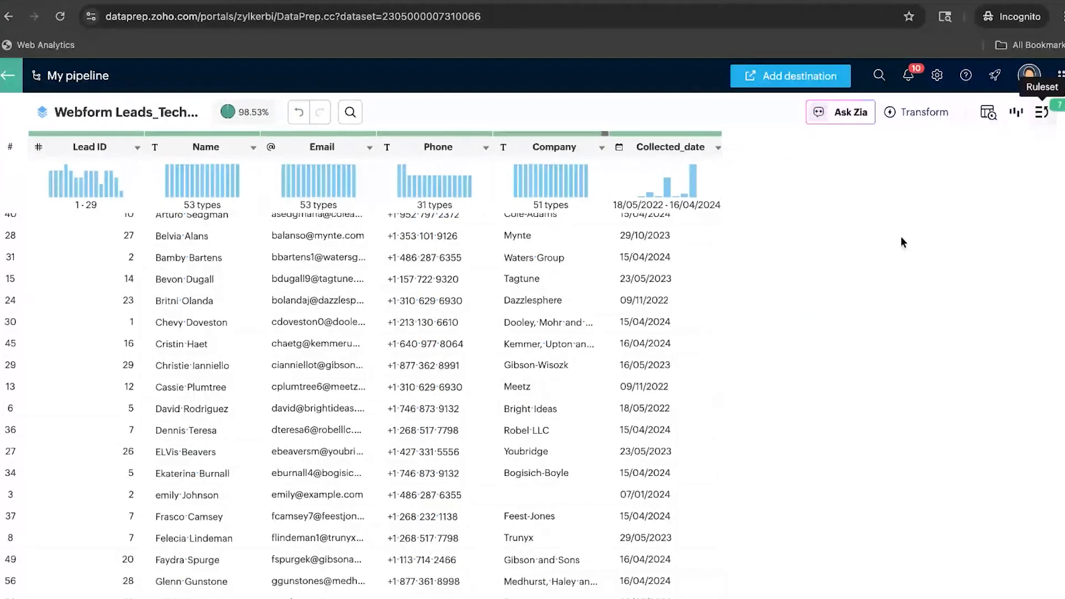
pyautogui.click(10, 81)
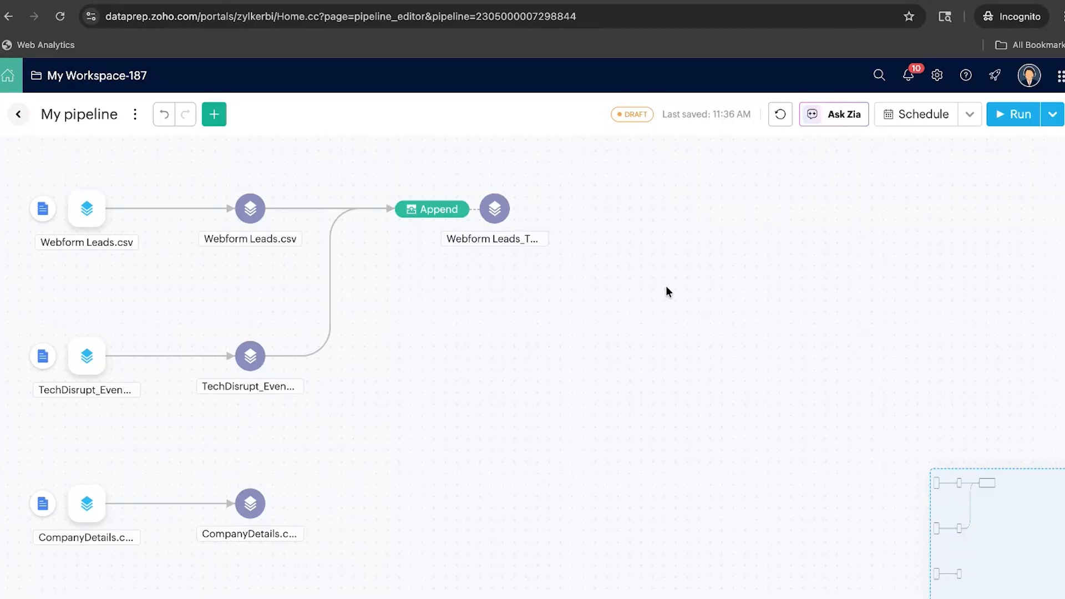
# Step: Left-join CompanyDetails.csv with the TechDisrupt event leads stage and move the joined stage to open canvas space
pyautogui.moveTo(515, 210)
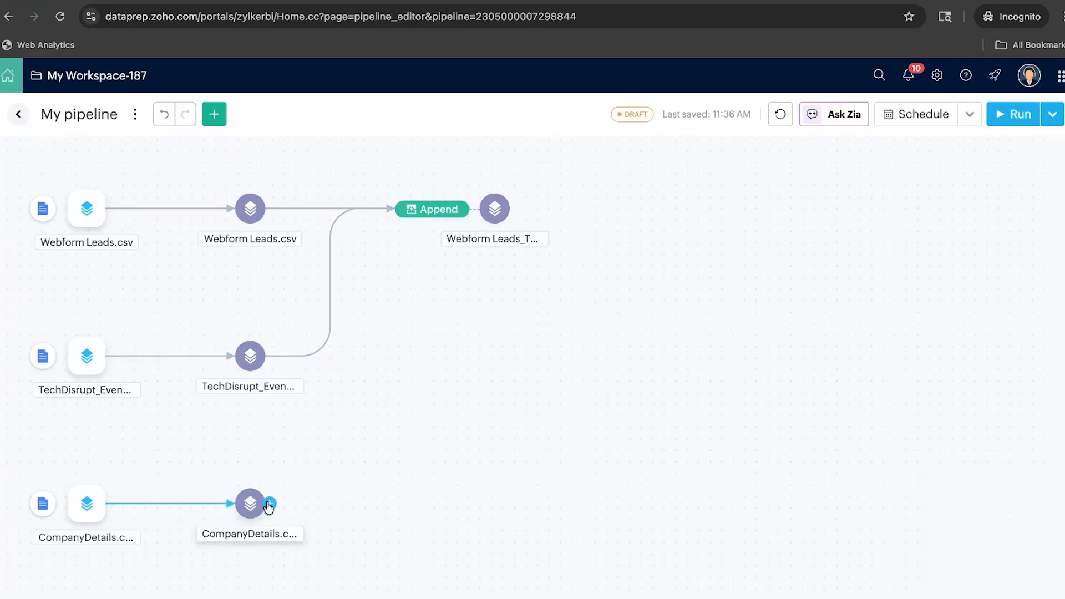
pyautogui.click(269, 505)
pyautogui.click(329, 220)
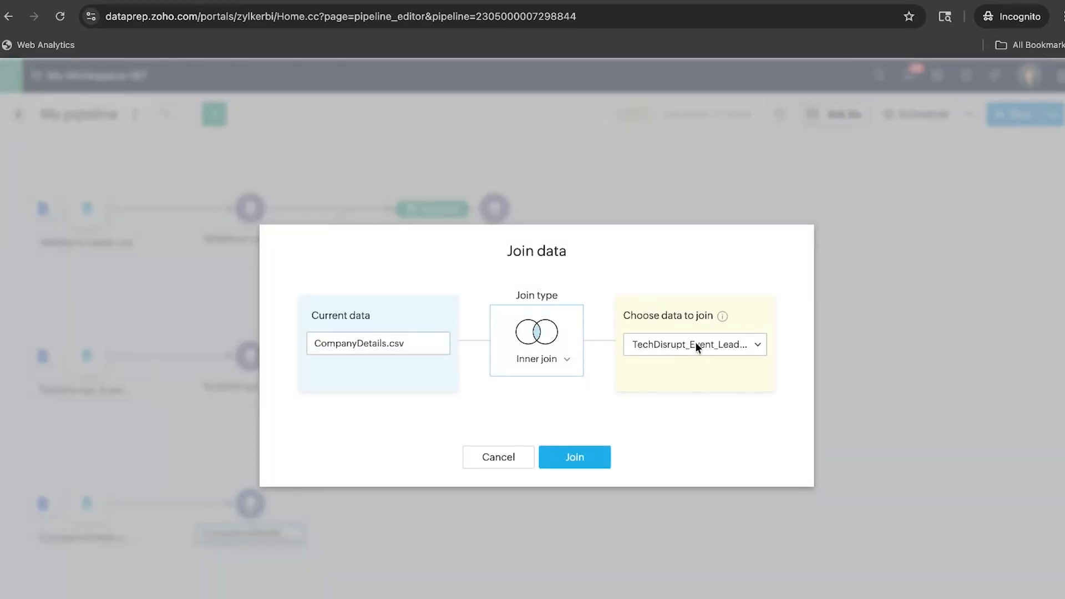
pyautogui.click(571, 366)
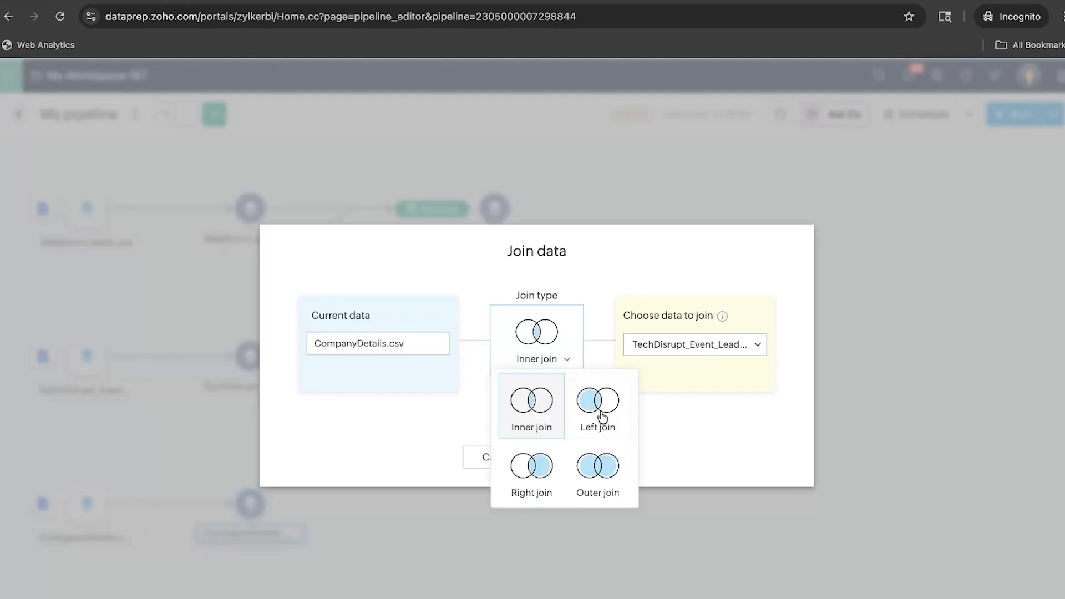
pyautogui.click(601, 417)
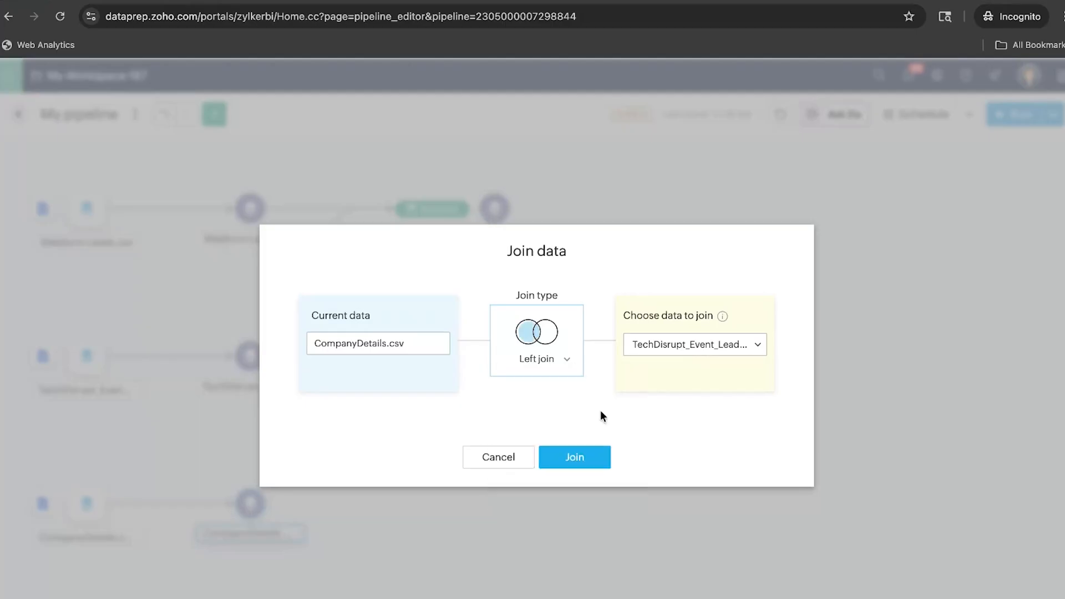
pyautogui.click(575, 458)
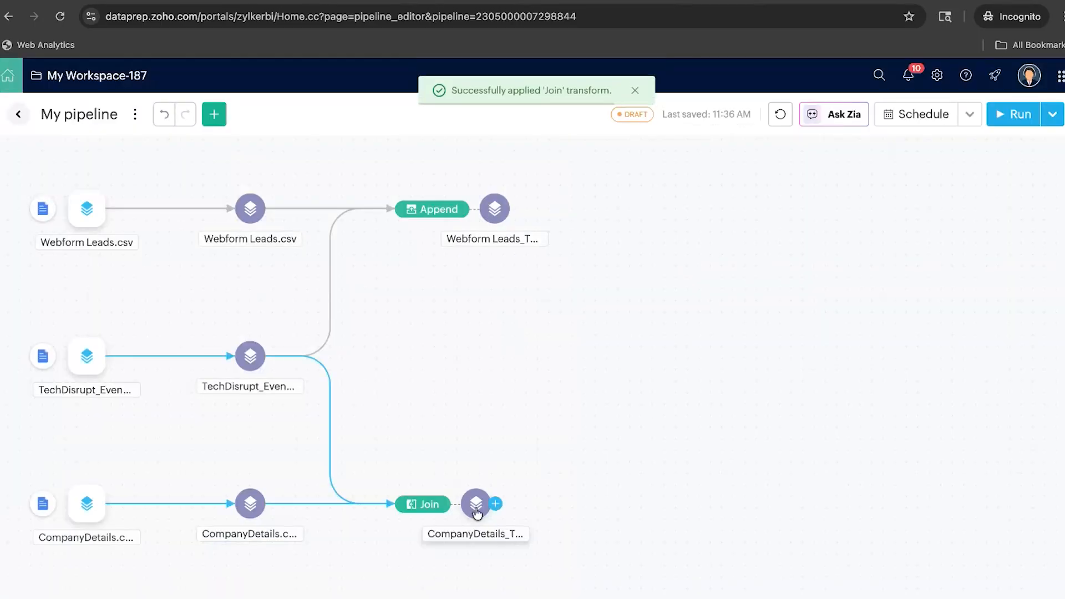
pyautogui.moveTo(476, 505); pyautogui.dragTo(773, 454)
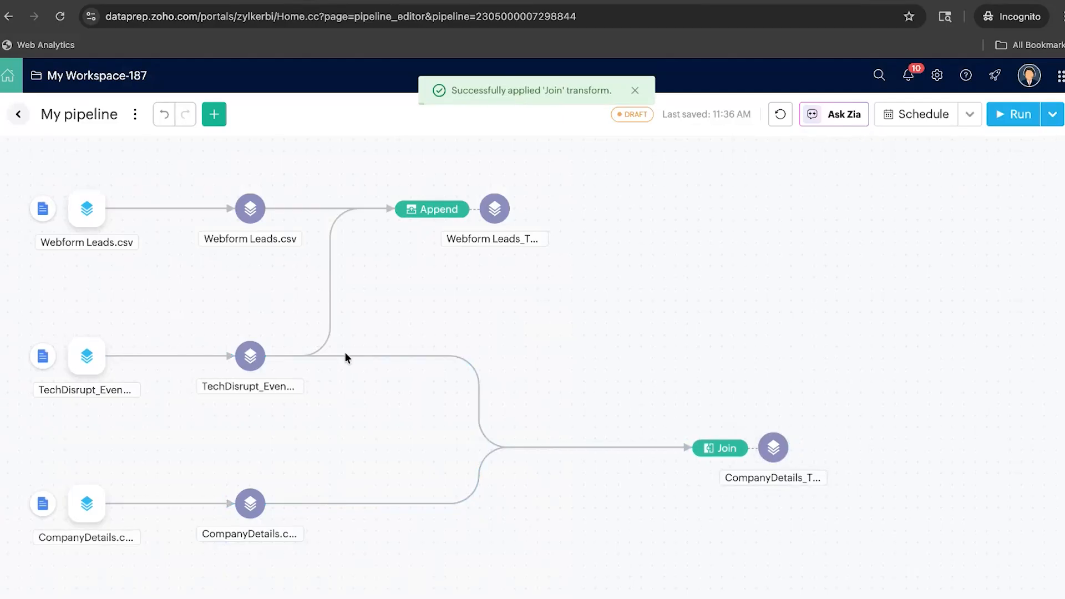
# Step: Delete the stage that joins CompanyDetails.csv with the TechDisrupt event leads from the pipeline
pyautogui.doubleClick(760, 455)
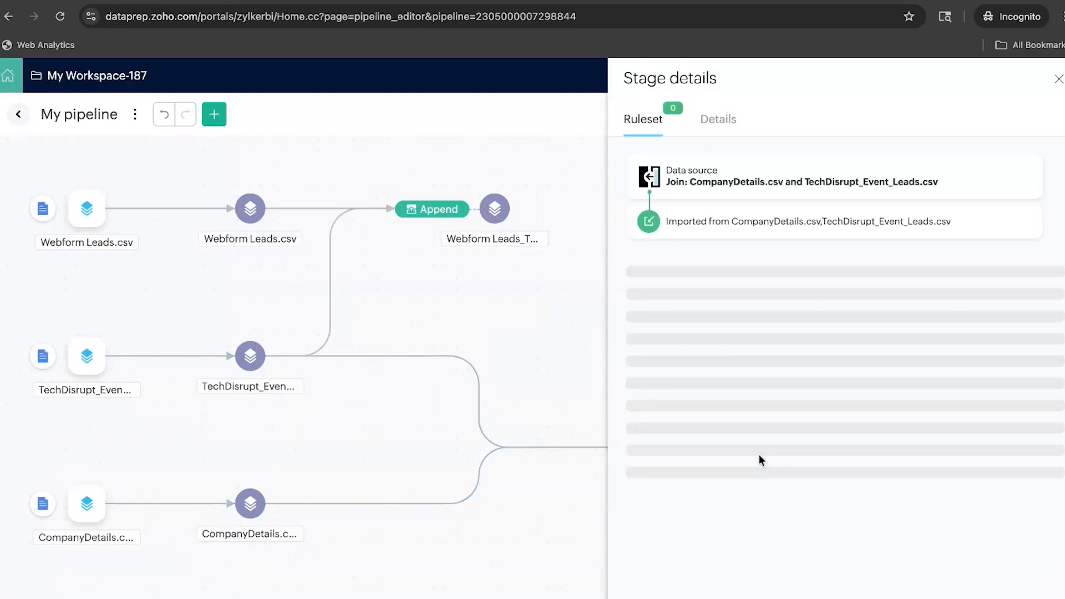
pyautogui.click(1057, 80)
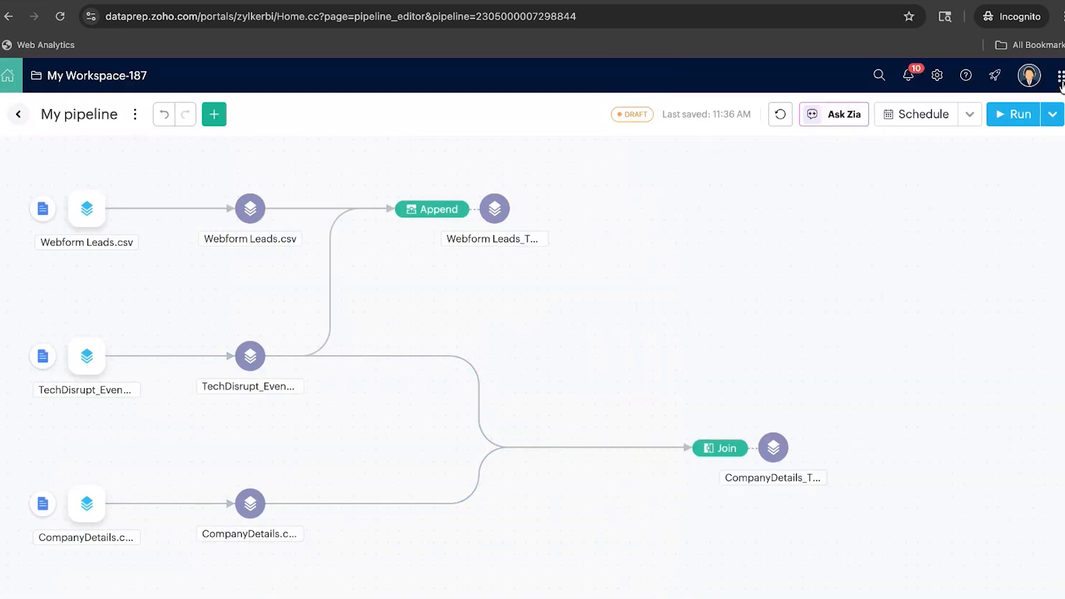
pyautogui.click(778, 454)
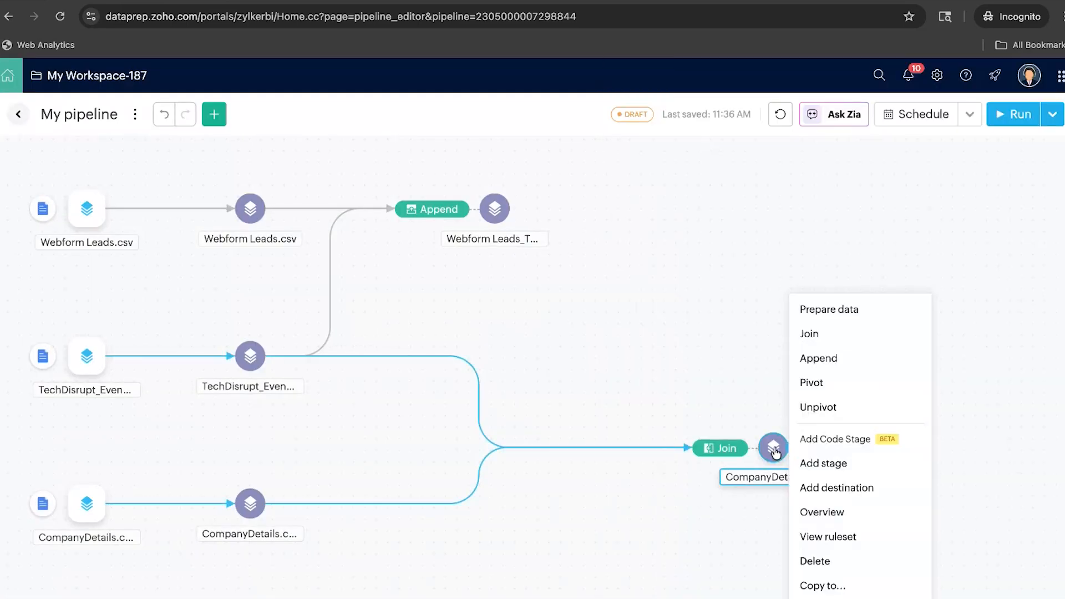
pyautogui.click(832, 563)
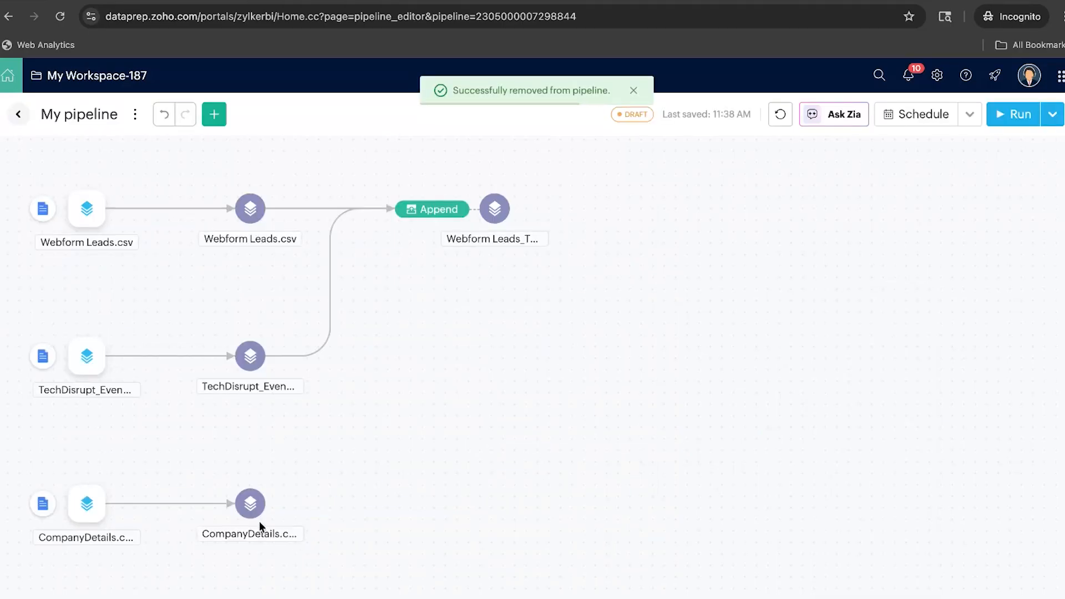
# Step: Left-join CompanyDetails.csv with the appended Webform Leads and TechDisrupt stage, and open the joined stage's data
pyautogui.click(271, 511)
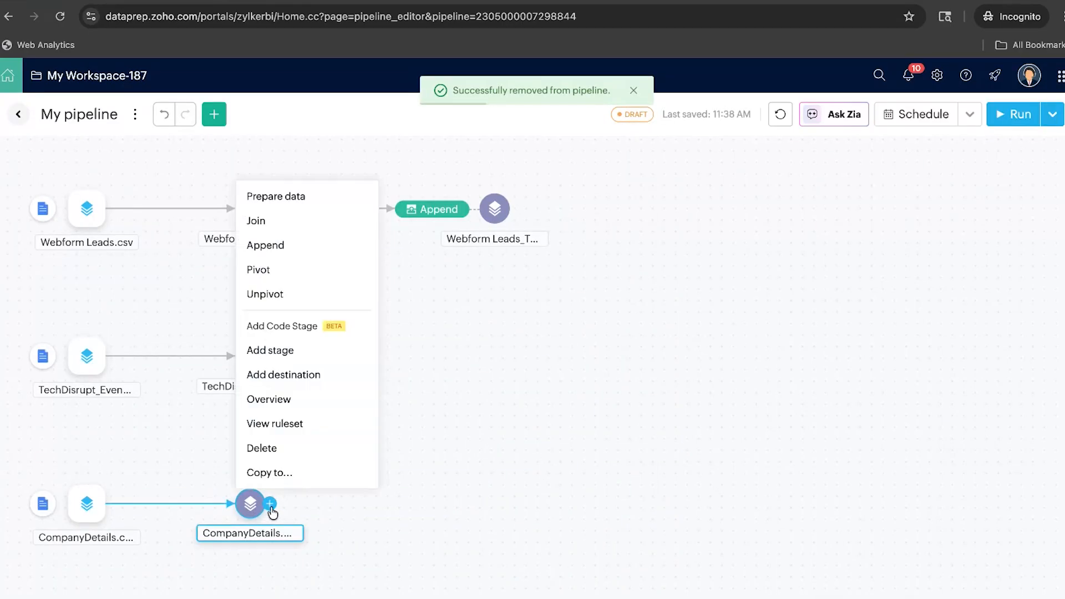
pyautogui.click(332, 222)
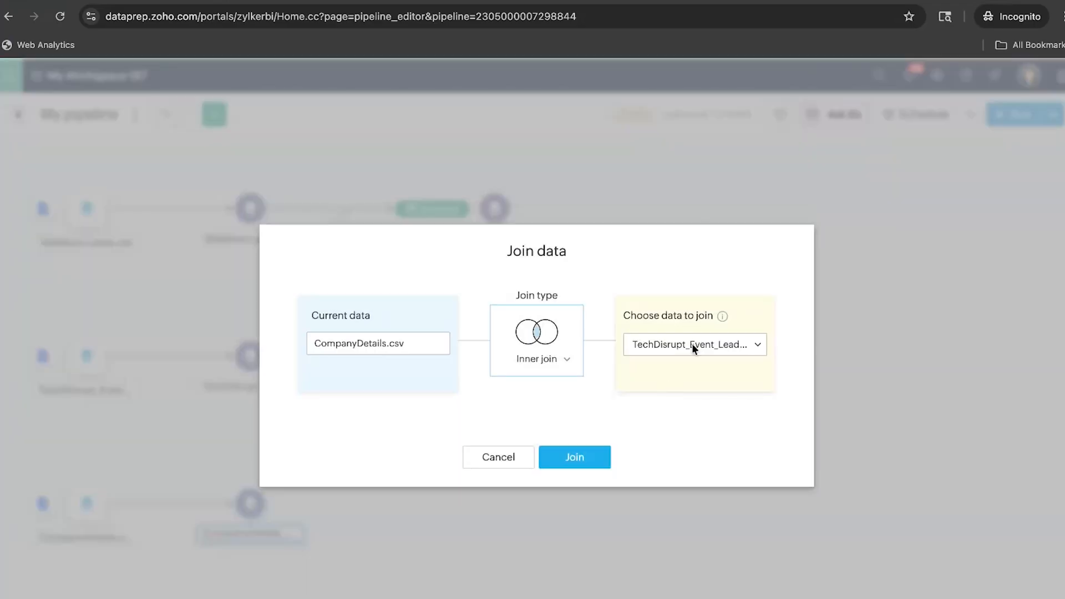
pyautogui.click(691, 344)
pyautogui.click(737, 475)
pyautogui.click(554, 355)
pyautogui.click(595, 394)
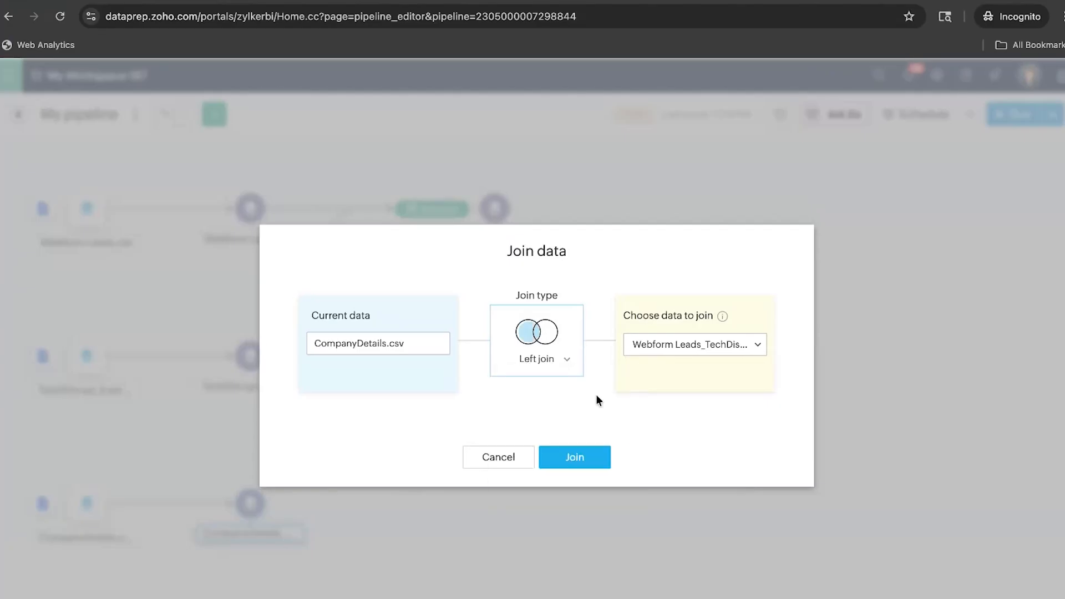
pyautogui.click(565, 455)
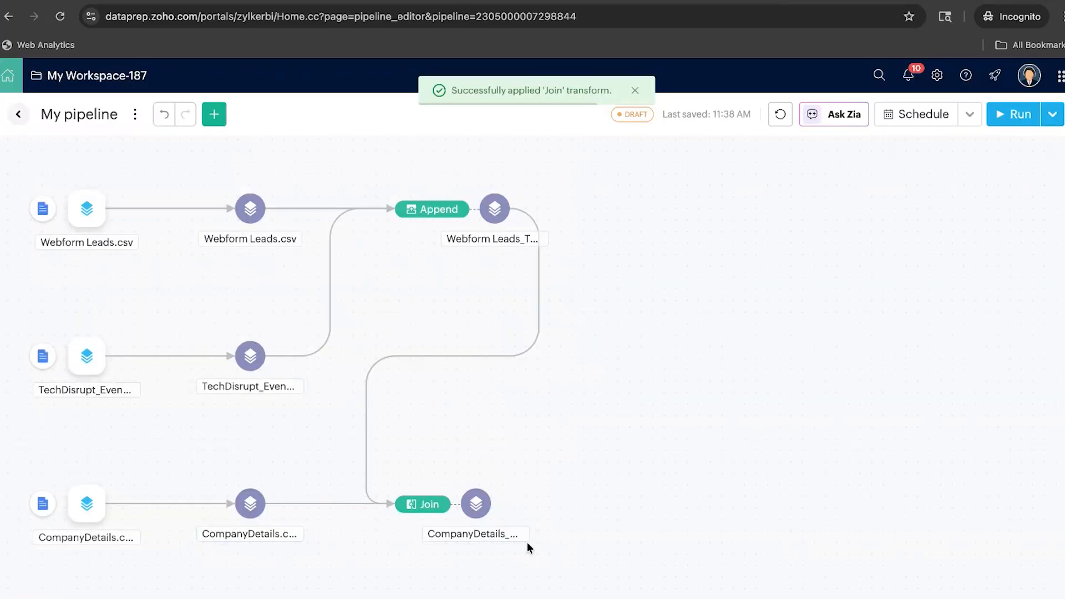
pyautogui.click(476, 502)
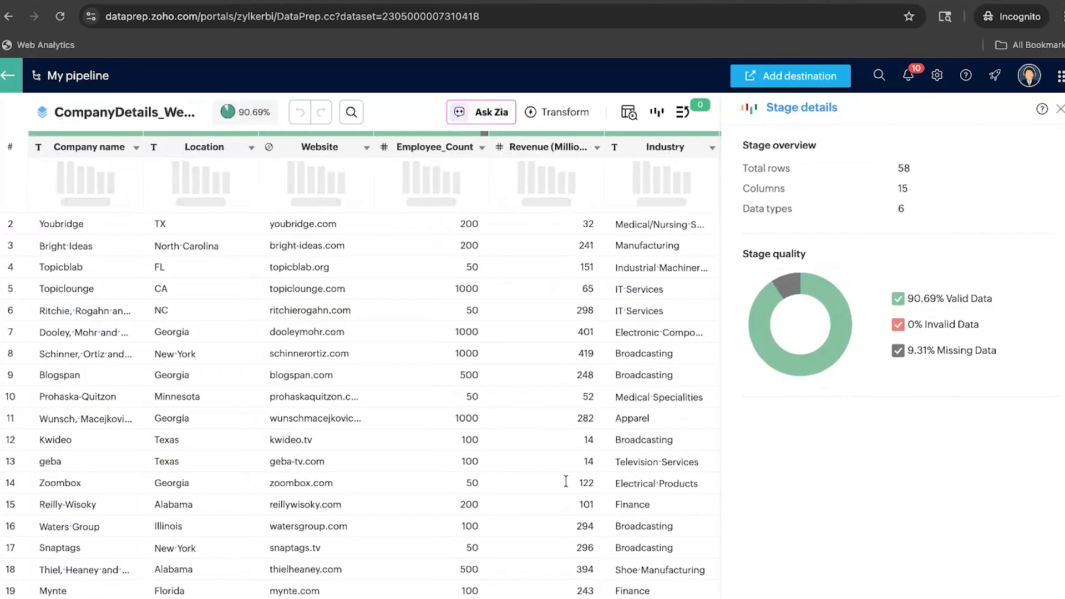
# Step: Examine the joined company and lead columns and the missing data in the stage quality overview, closing the stage details
pyautogui.hscroll(1, 566, 480)
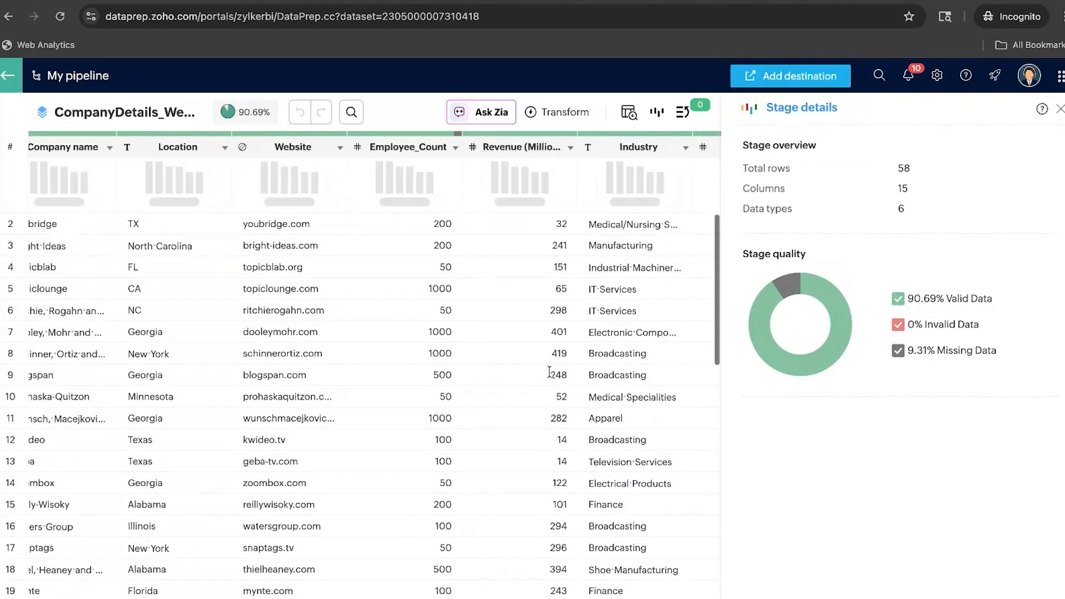
pyautogui.hscroll(4, 344, 248)
pyautogui.hscroll(10, 344, 248)
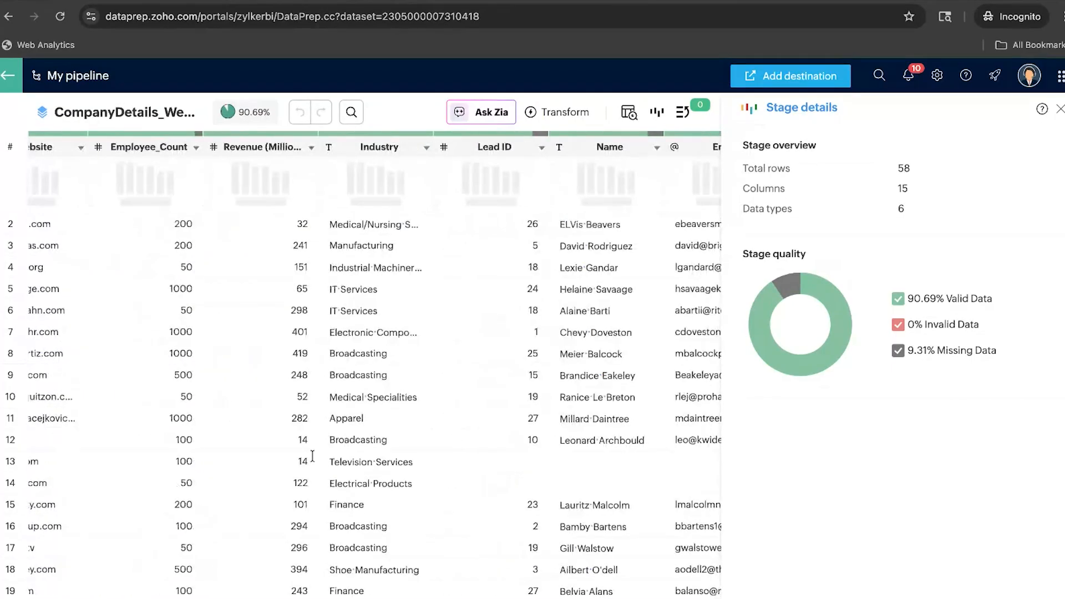
pyautogui.hscroll(12, 307, 564)
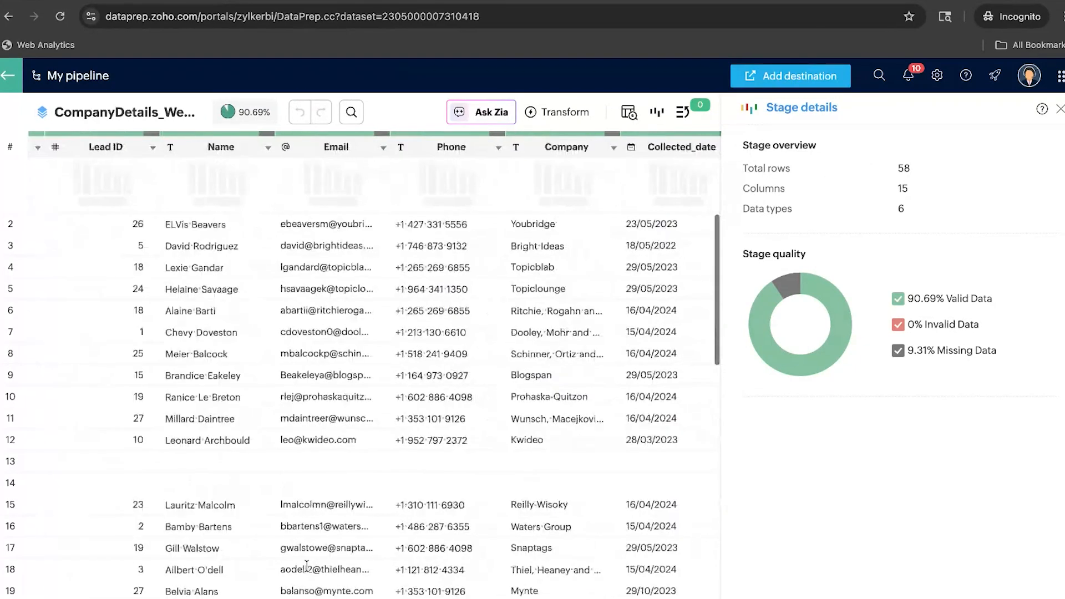
pyautogui.hscroll(-20, 306, 566)
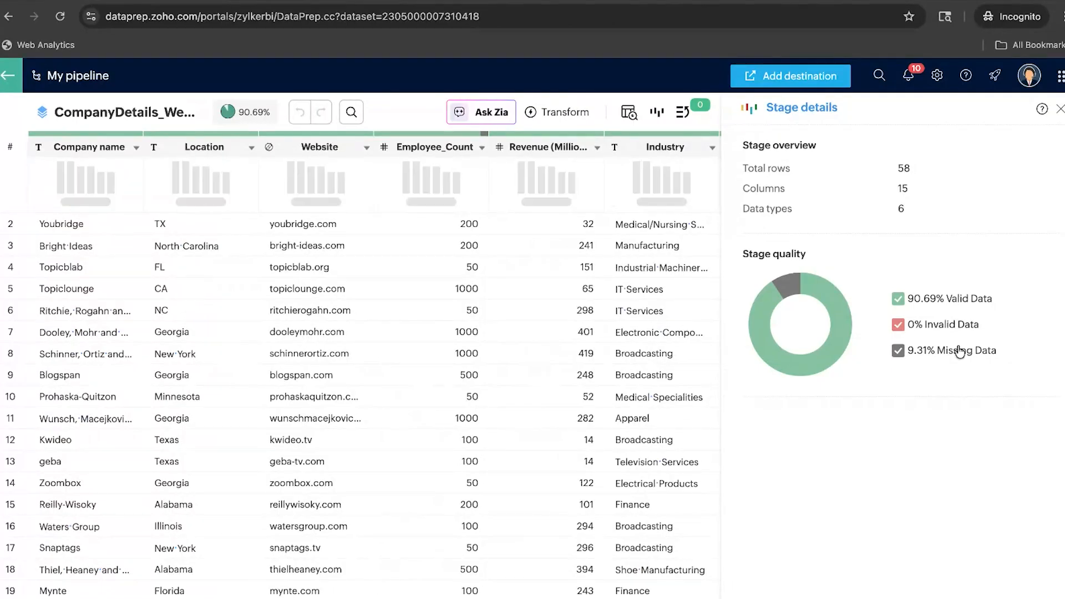
pyautogui.click(1060, 111)
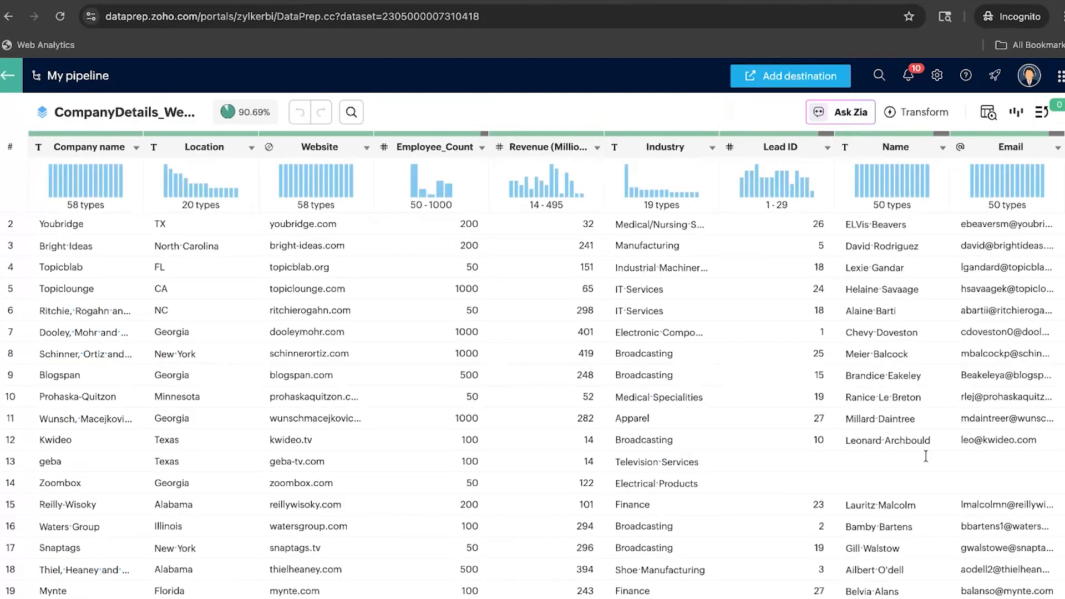
pyautogui.hscroll(5, 925, 456)
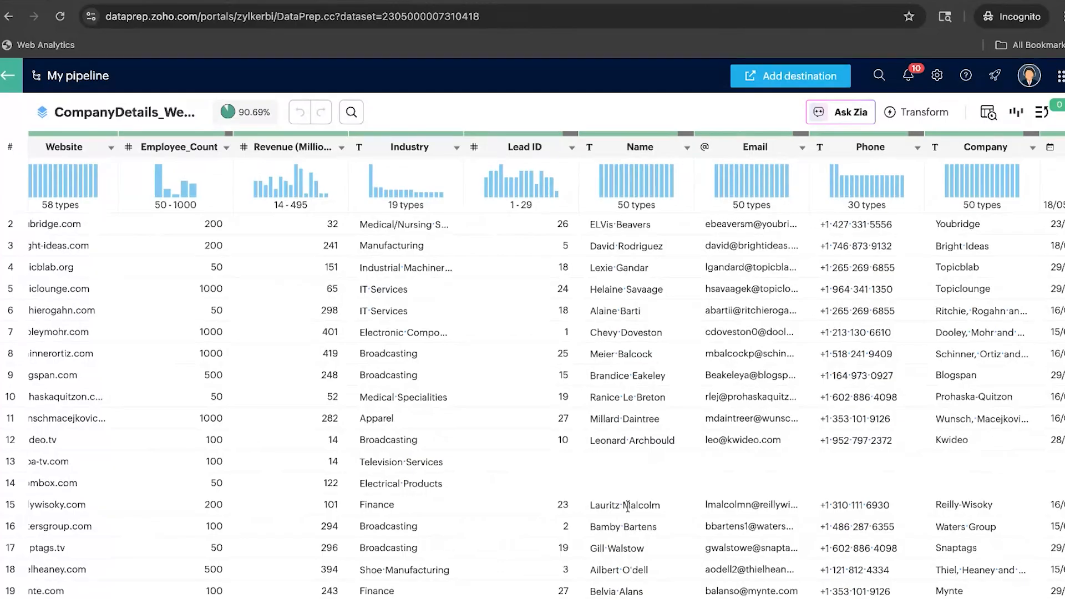
pyautogui.hscroll(-2, 326, 531)
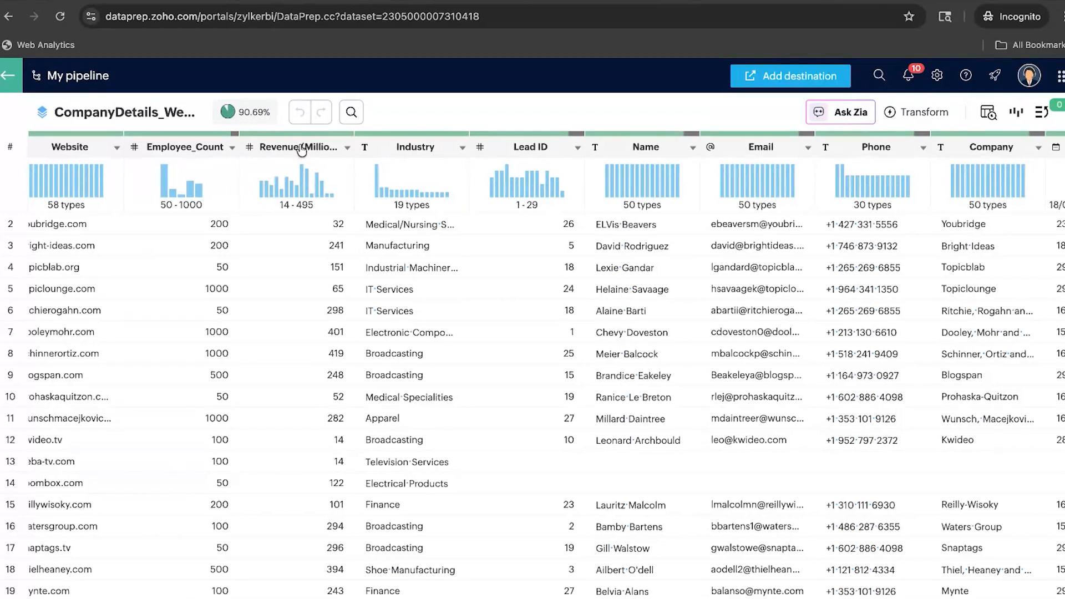
# Step: Look at the Add formula transform and the OpenAI integration offered for its chat-based formula builder, closing both without adding a column
pyautogui.click(916, 112)
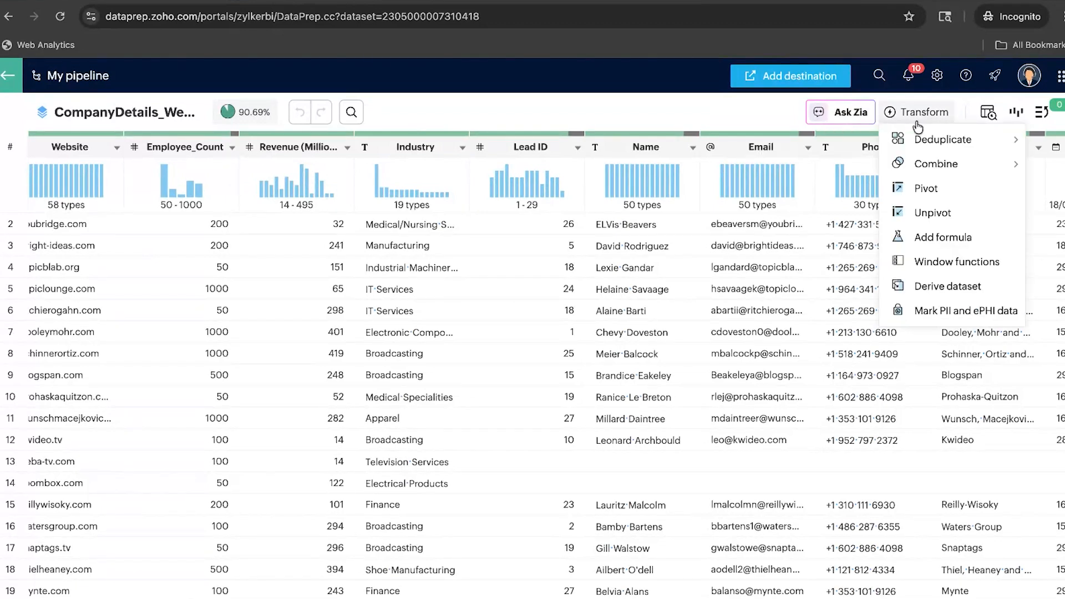
pyautogui.click(943, 237)
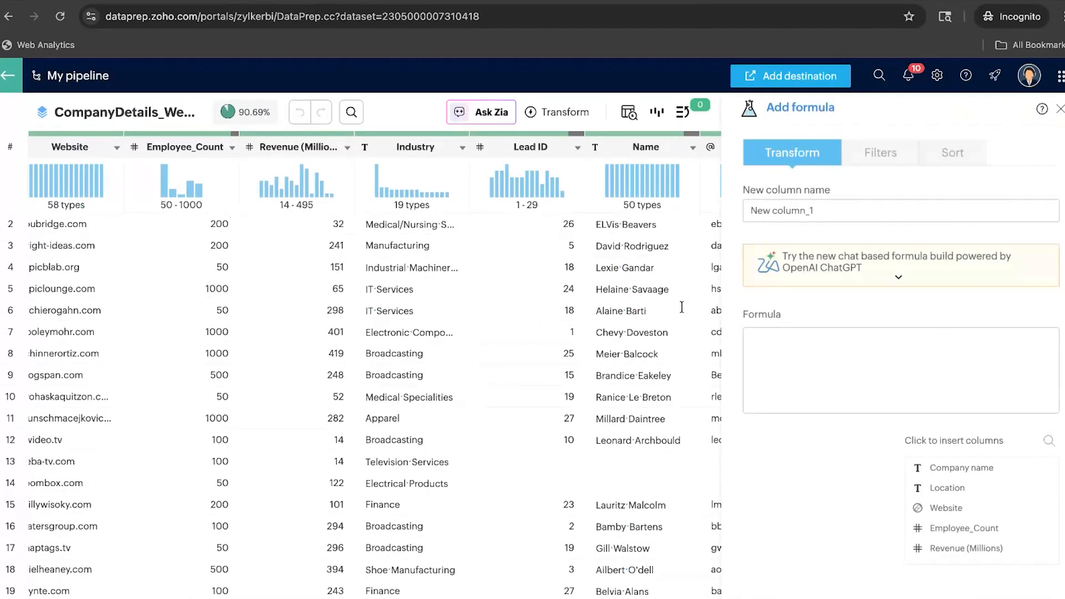
pyautogui.click(898, 254)
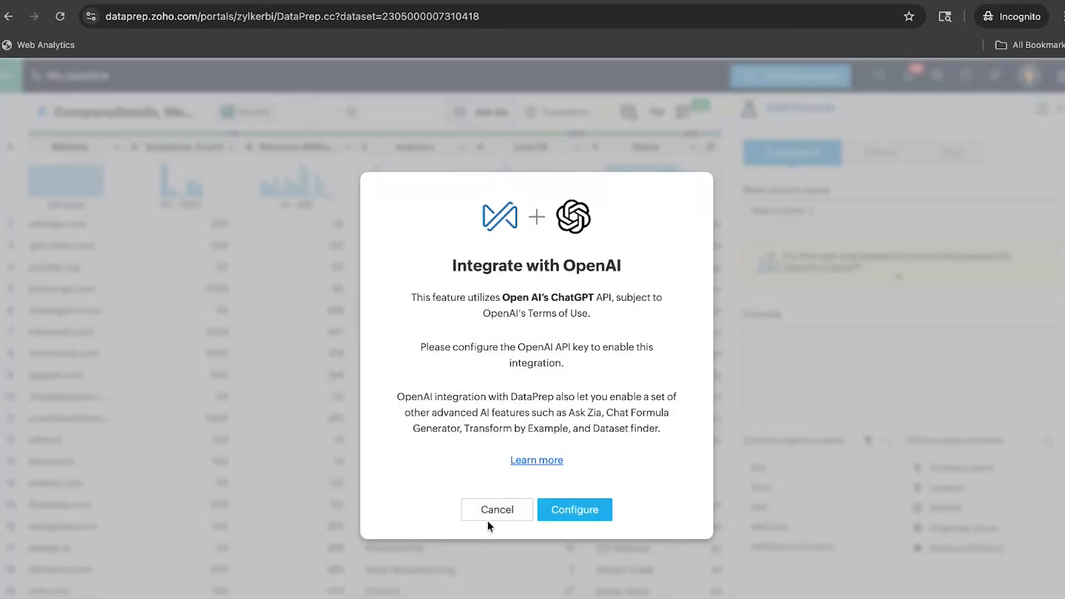
pyautogui.click(513, 516)
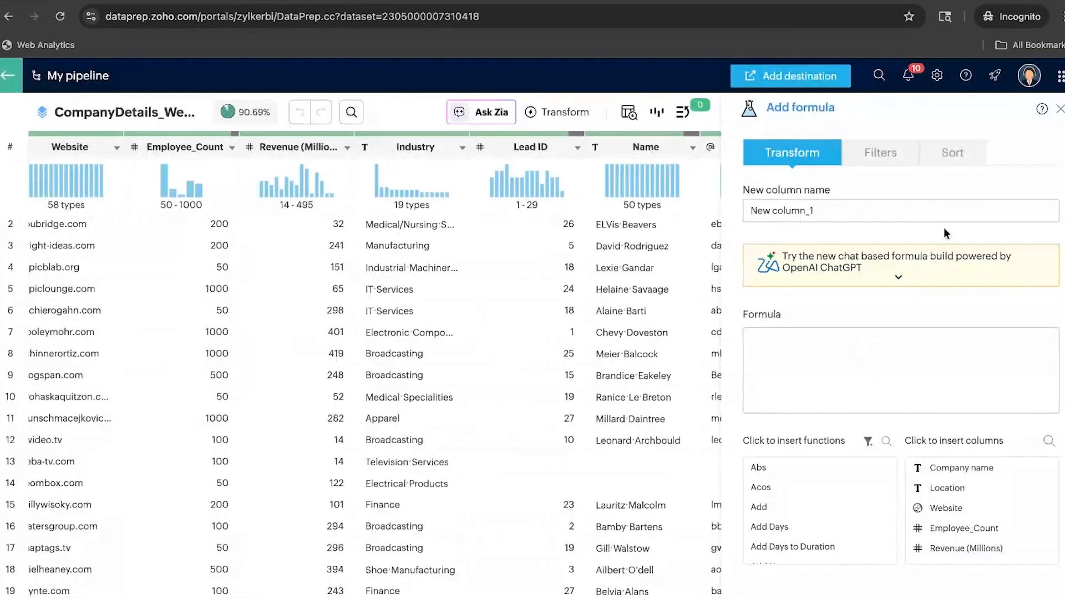
pyautogui.click(900, 277)
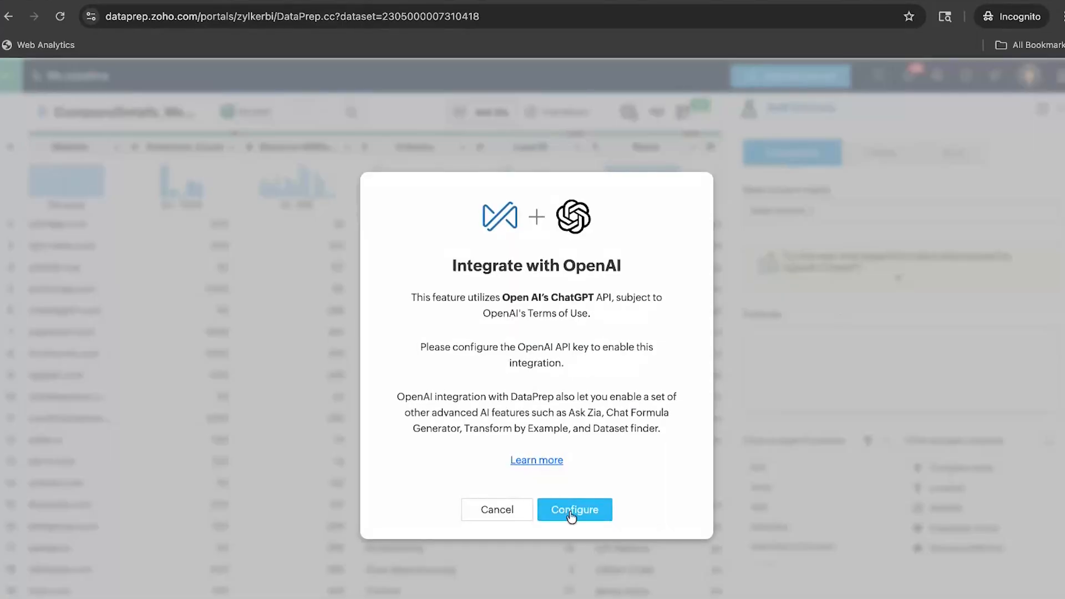
pyautogui.click(505, 513)
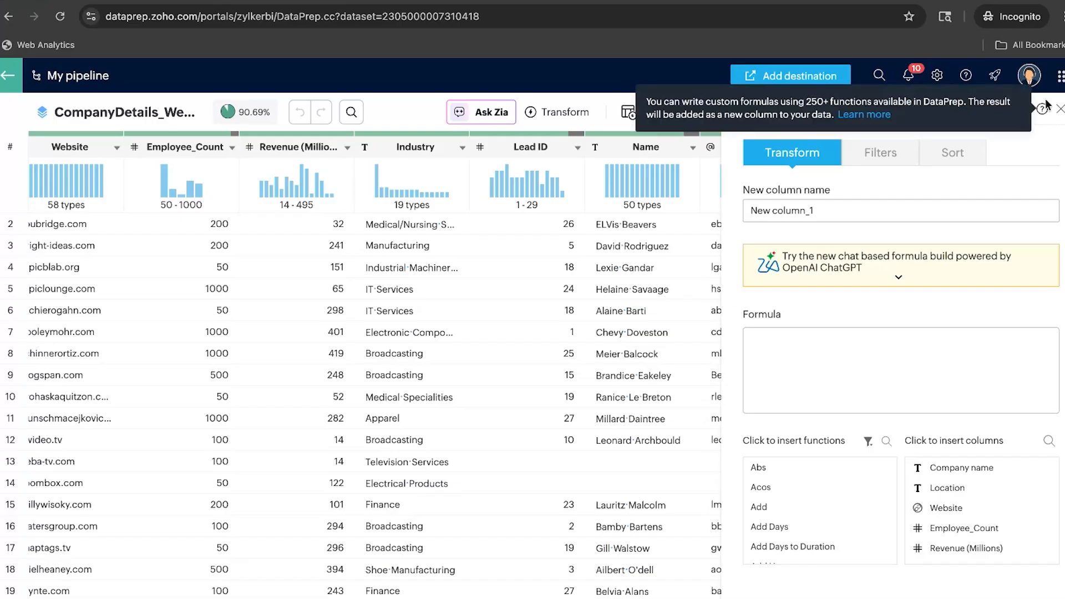
pyautogui.click(1060, 112)
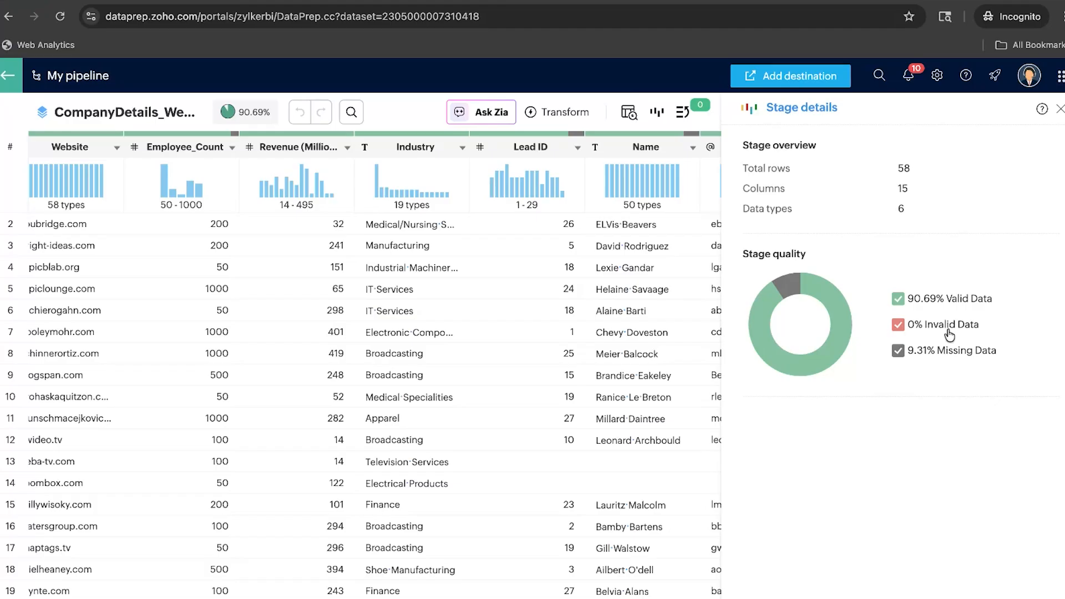
pyautogui.click(1060, 109)
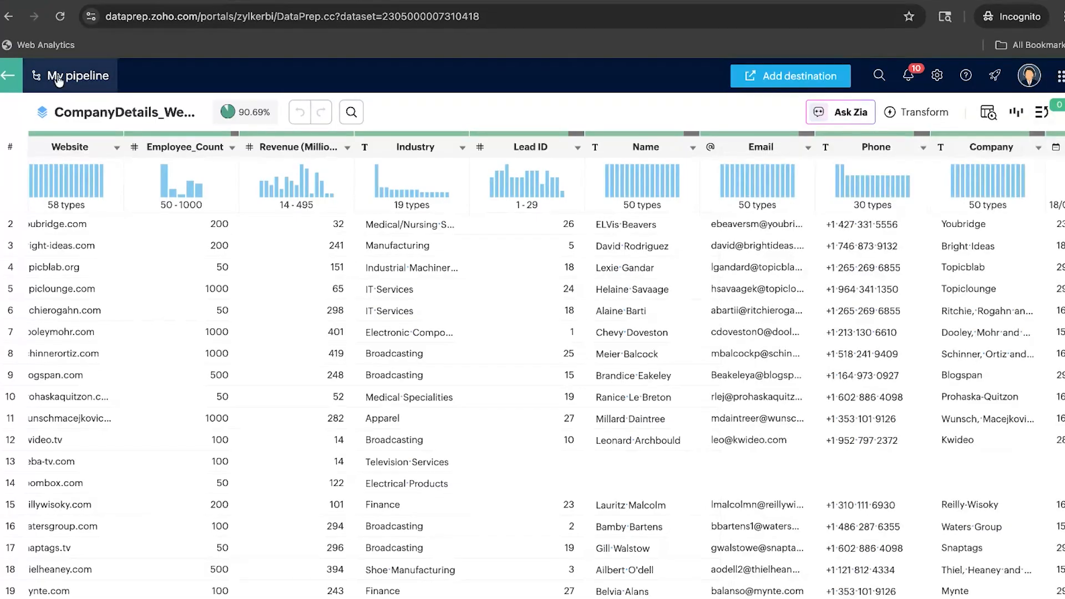
# Step: Return to the pipeline and start adding a Zoho CRM destination to the joined CompanyDetails stage
pyautogui.click(9, 80)
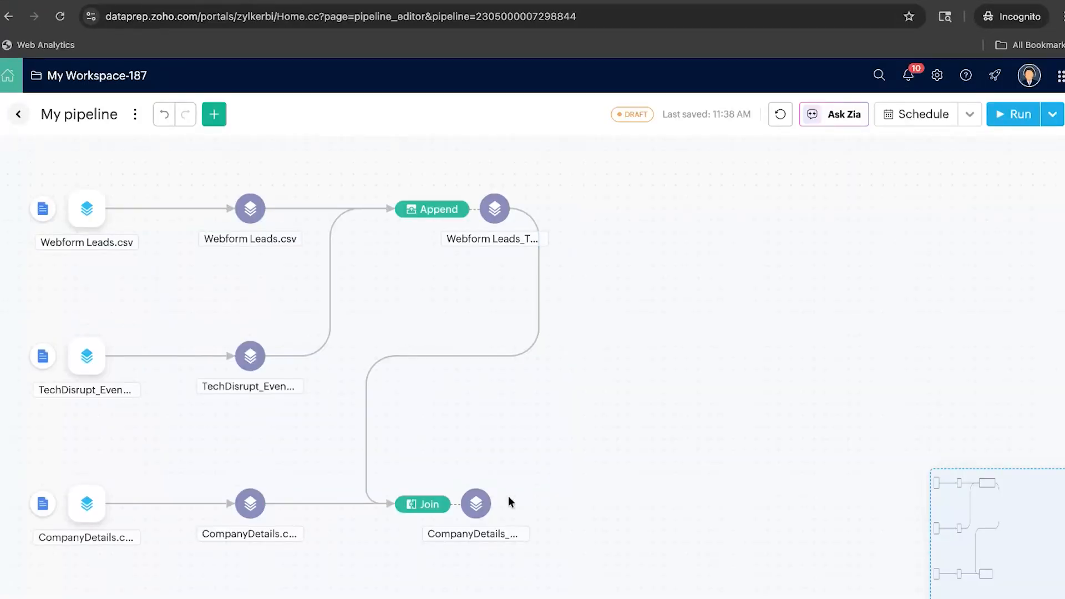
pyautogui.click(497, 505)
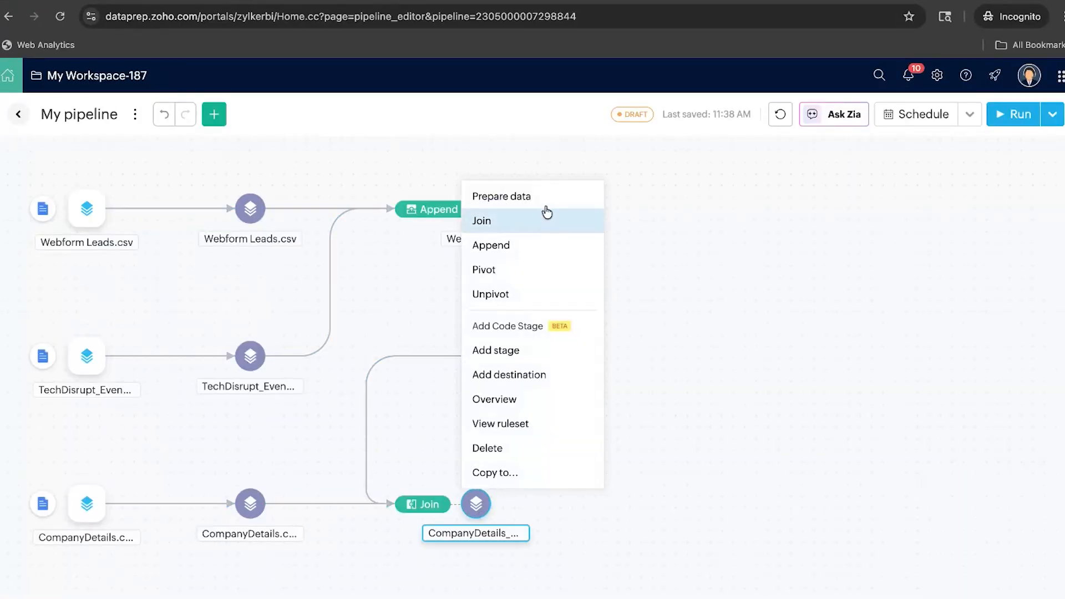
pyautogui.click(564, 377)
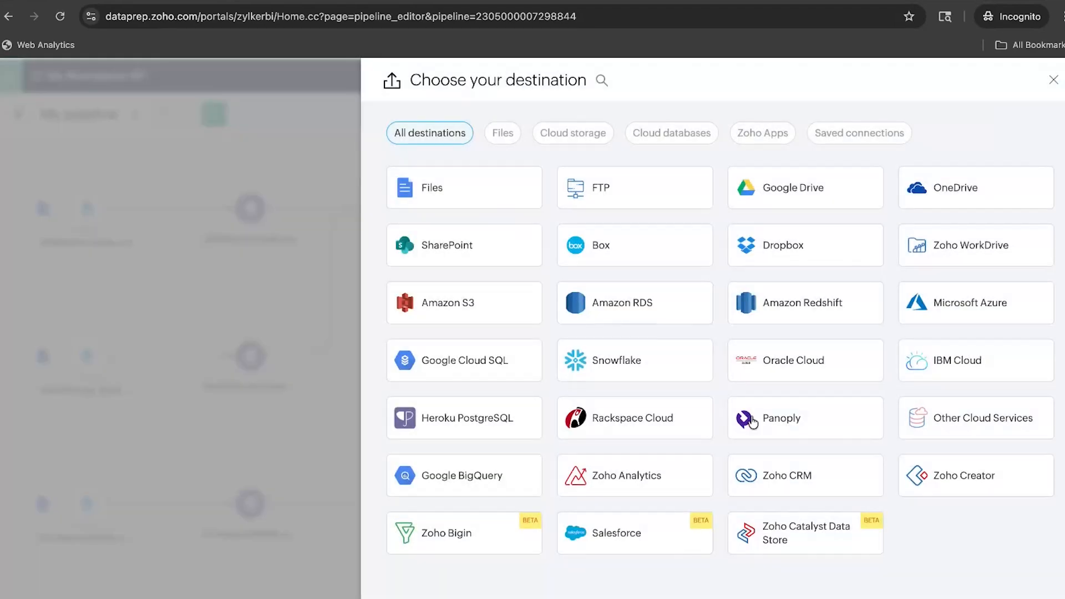
pyautogui.click(807, 473)
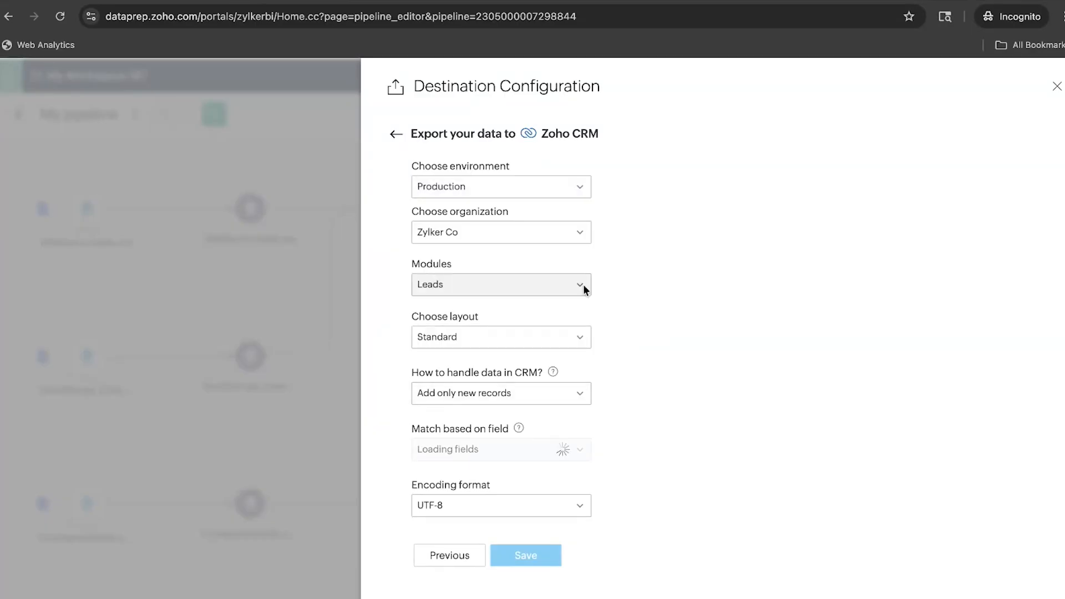
# Step: Try the Zoho CRM export settings with the DataPrep_Webinar module and Only update existing records, closing the configuration without saving
pyautogui.click(584, 284)
pyautogui.scroll(-8, 535, 434)
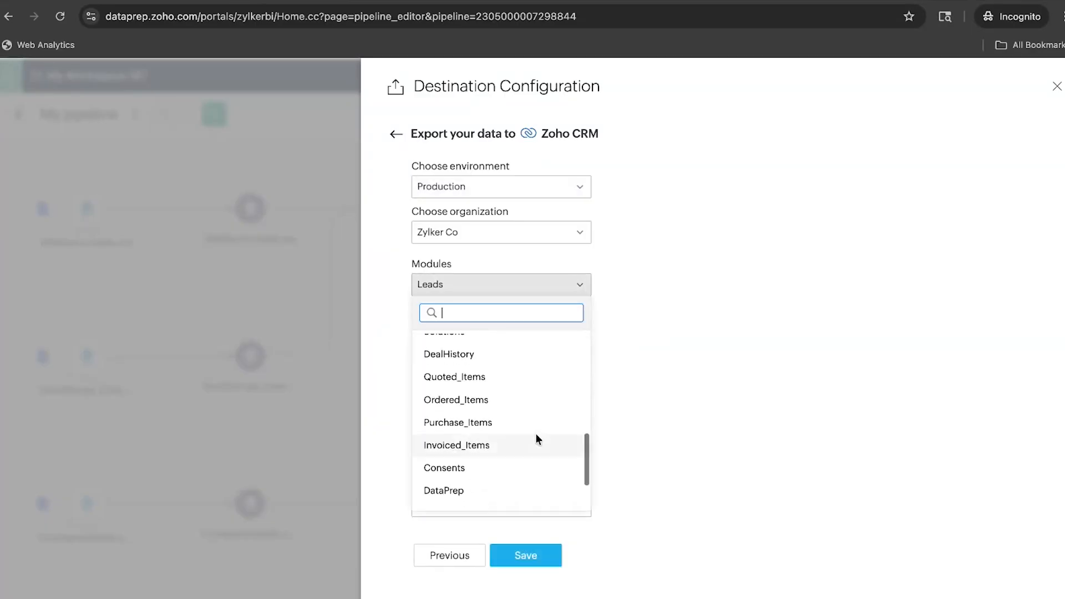
pyautogui.scroll(-3, 535, 433)
pyautogui.click(524, 449)
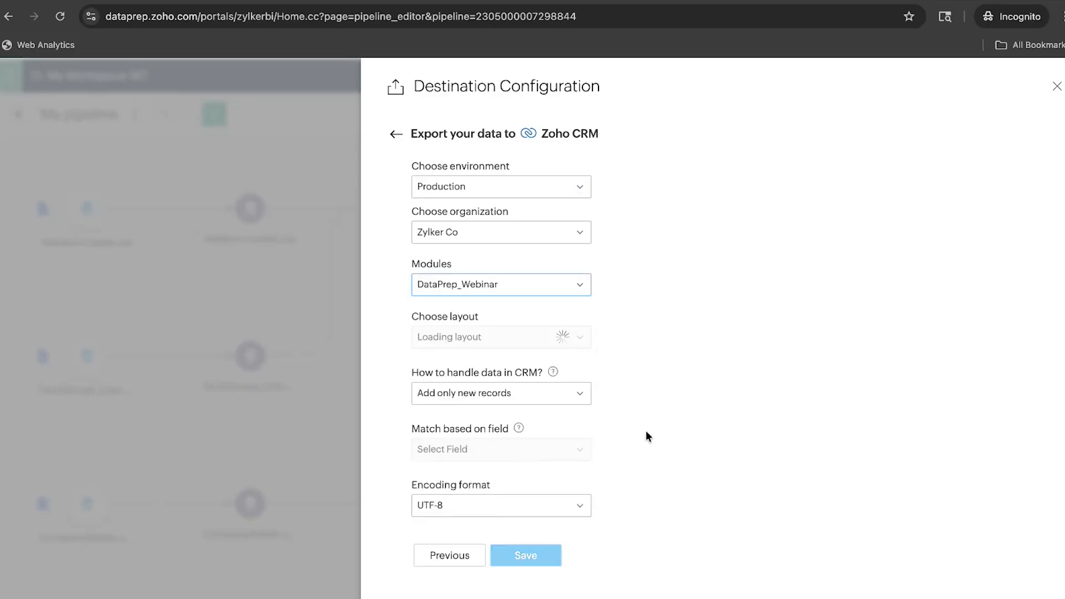
pyautogui.click(560, 394)
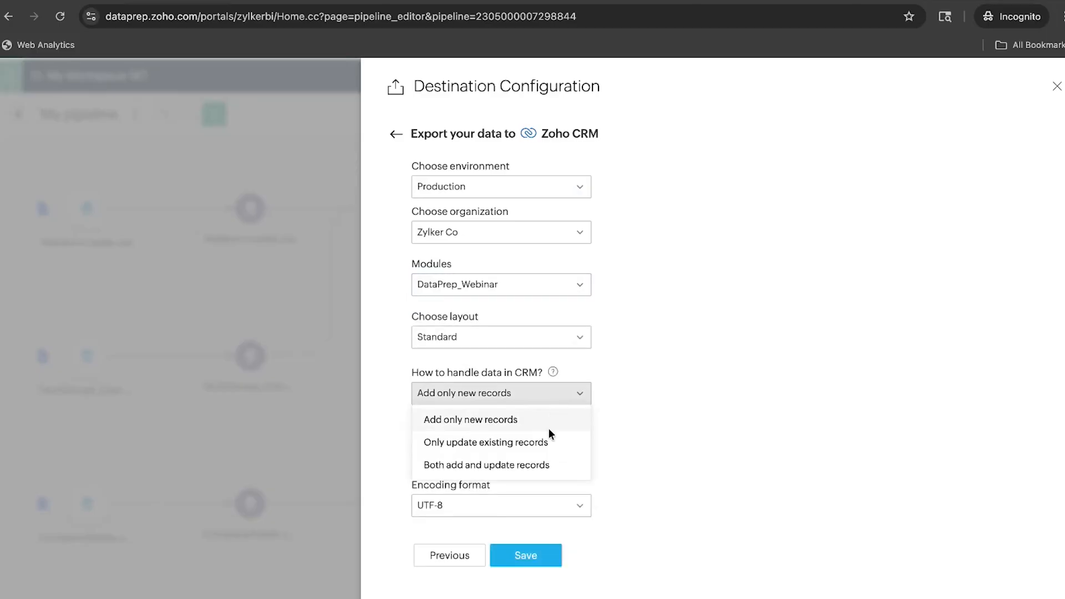
pyautogui.click(524, 441)
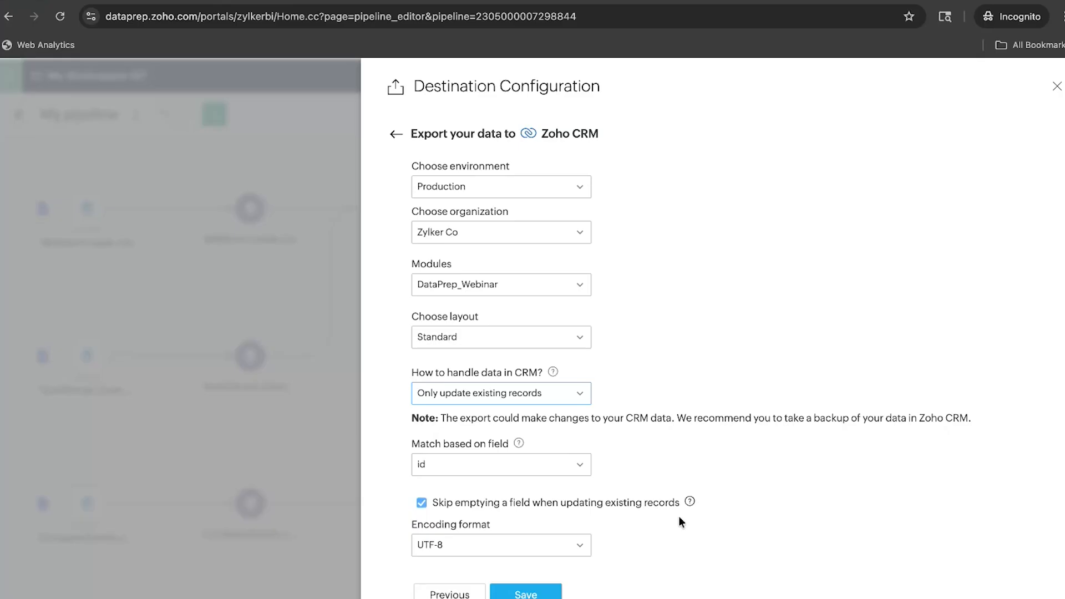
pyautogui.click(1057, 86)
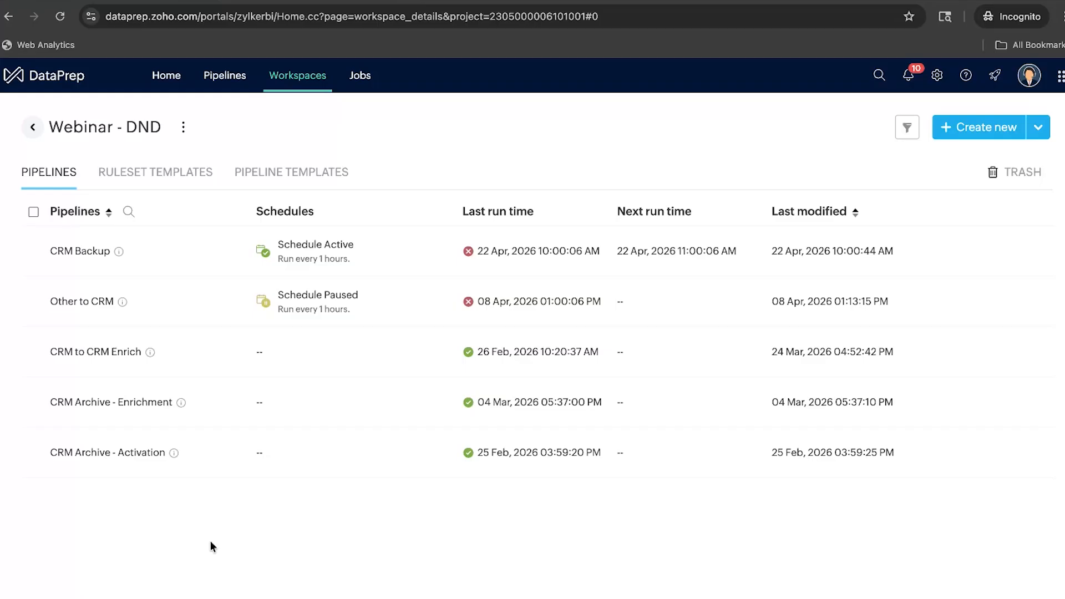
# Step: Open the CRM Archive - Enrichment pipeline and examine its joined stage's columns, including Market_Segment and Lead_Engagement, returning to the pipeline
pyautogui.click(118, 394)
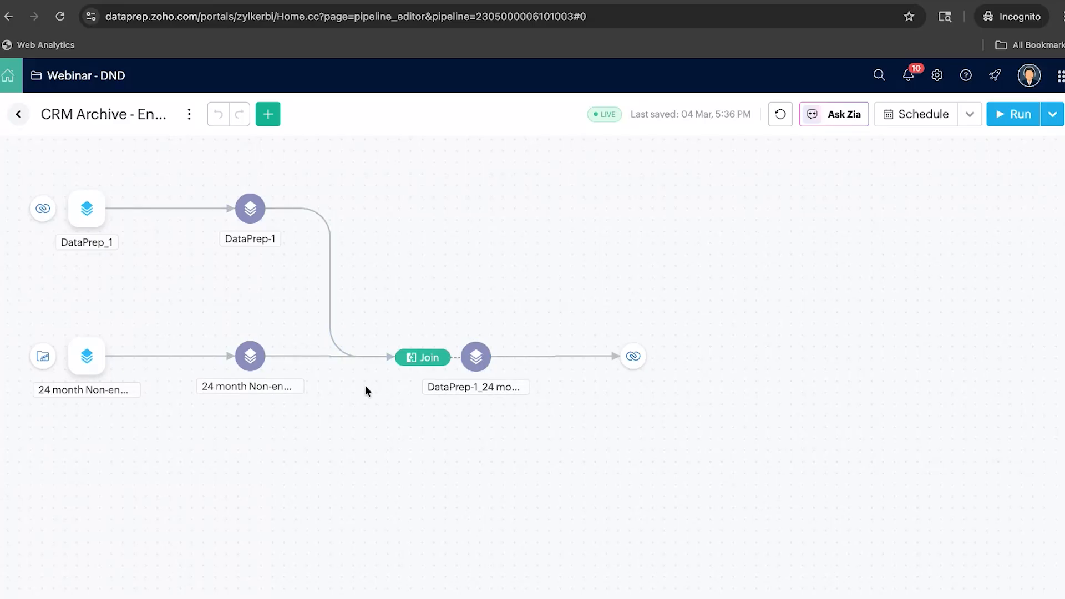
pyautogui.click(475, 358)
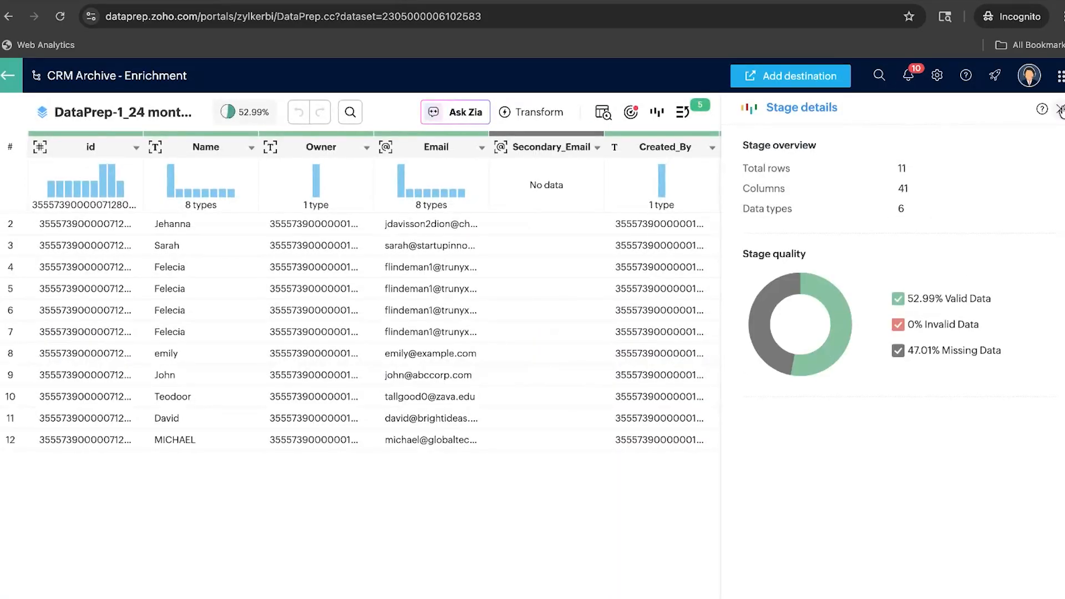
pyautogui.hscroll(15, 476, 325)
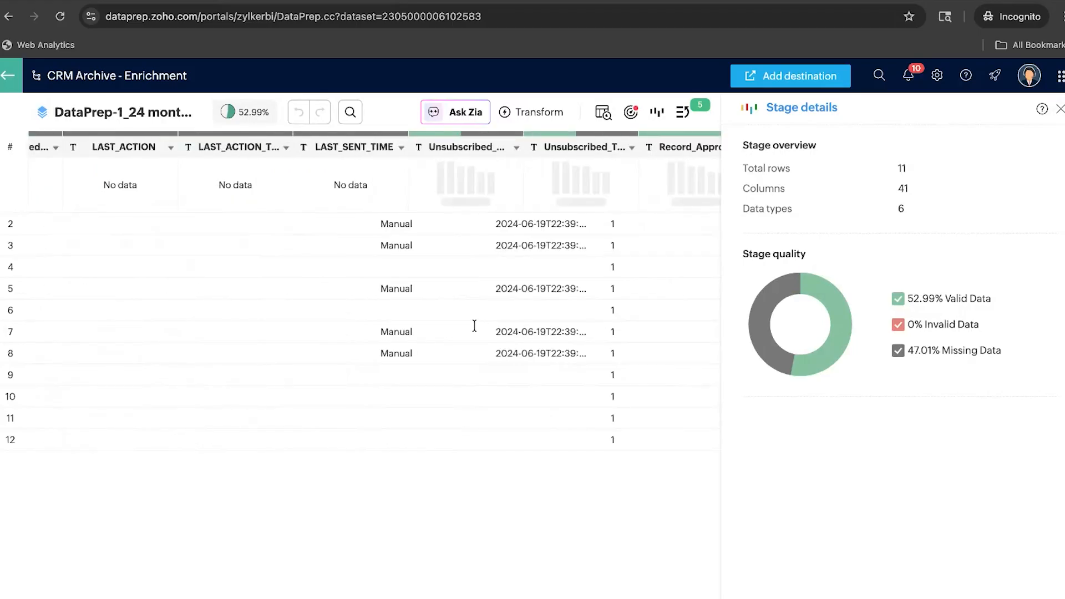
pyautogui.hscroll(15, 475, 326)
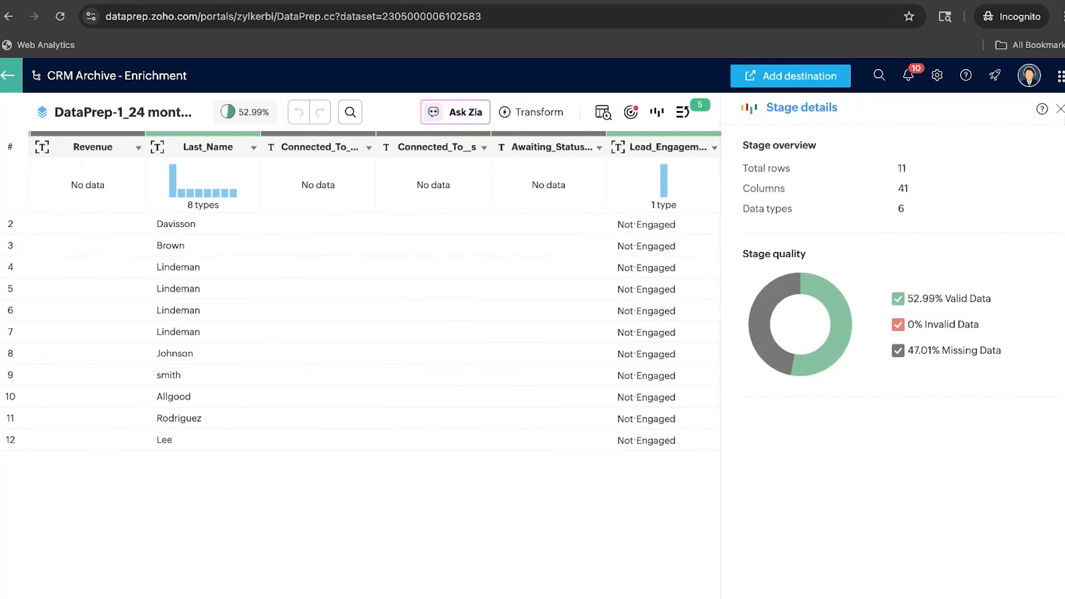
pyautogui.click(1060, 109)
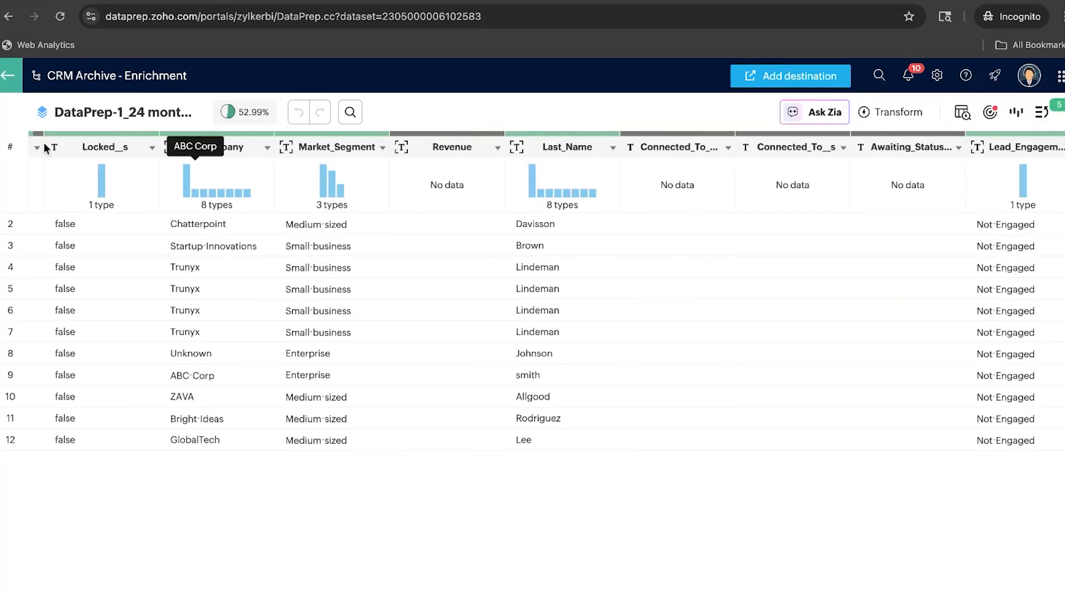
pyautogui.click(11, 81)
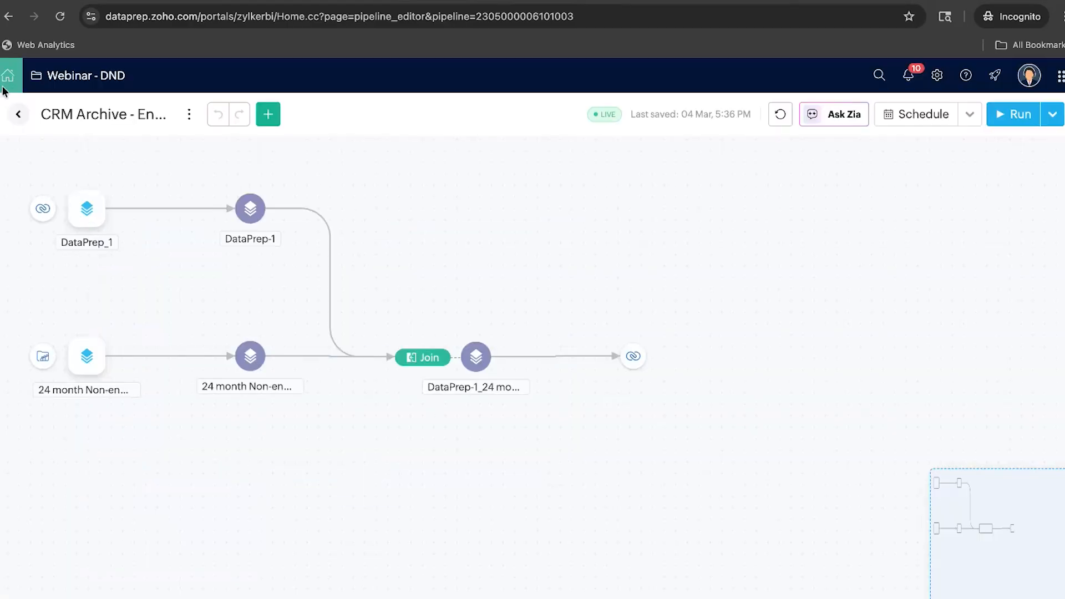
# Step: Return to the Webinar - DND workspace, view the CRM Archive - Activation pipeline, and switch to the Zoho Meeting webinar window
pyautogui.click(21, 115)
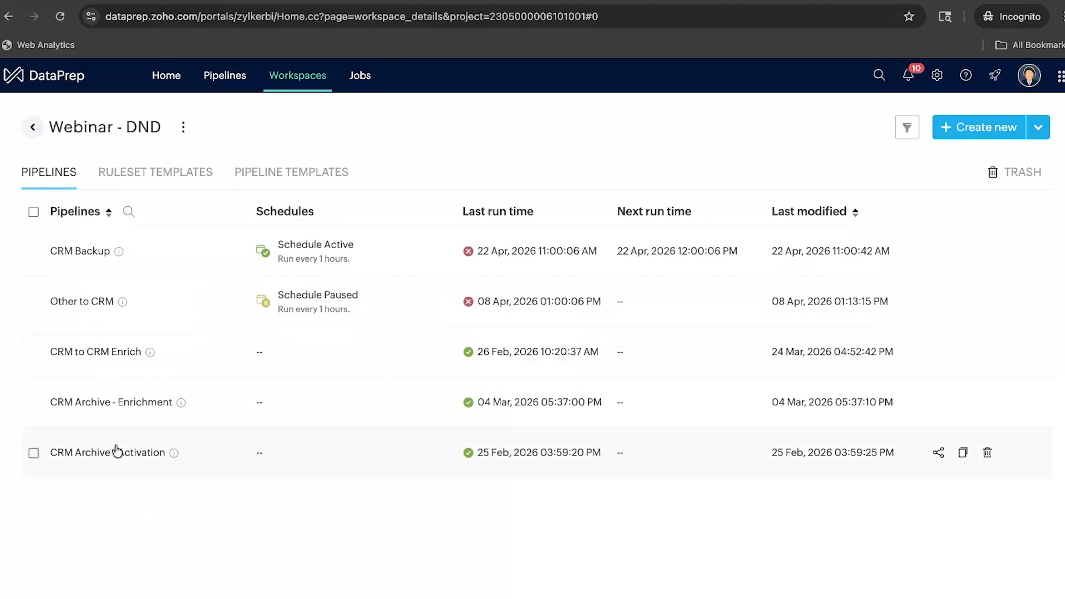
pyautogui.click(116, 451)
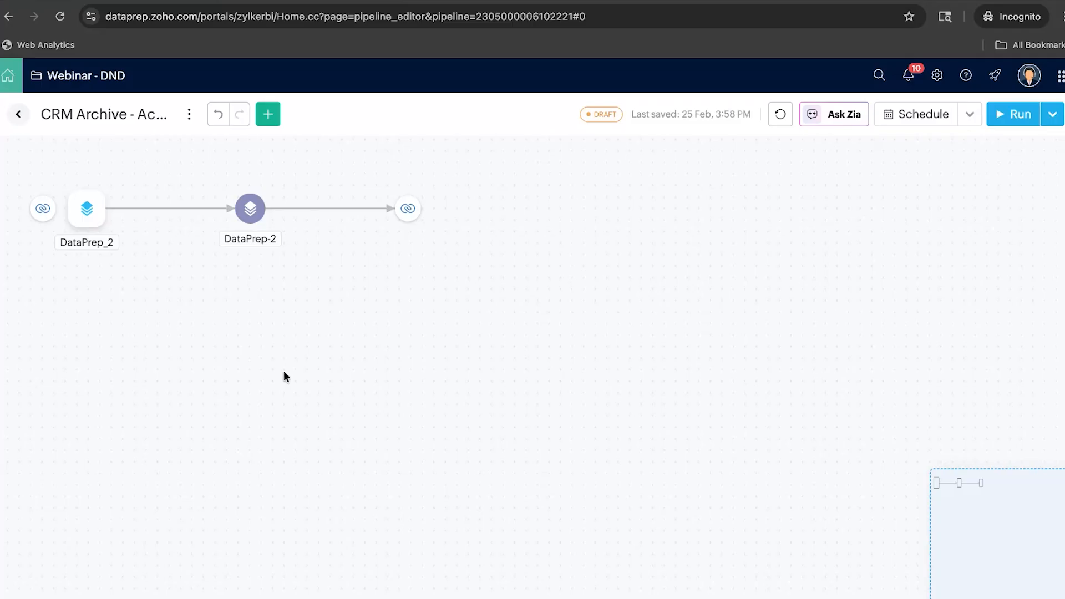
pyautogui.hotkey('ctrl', 'Left')
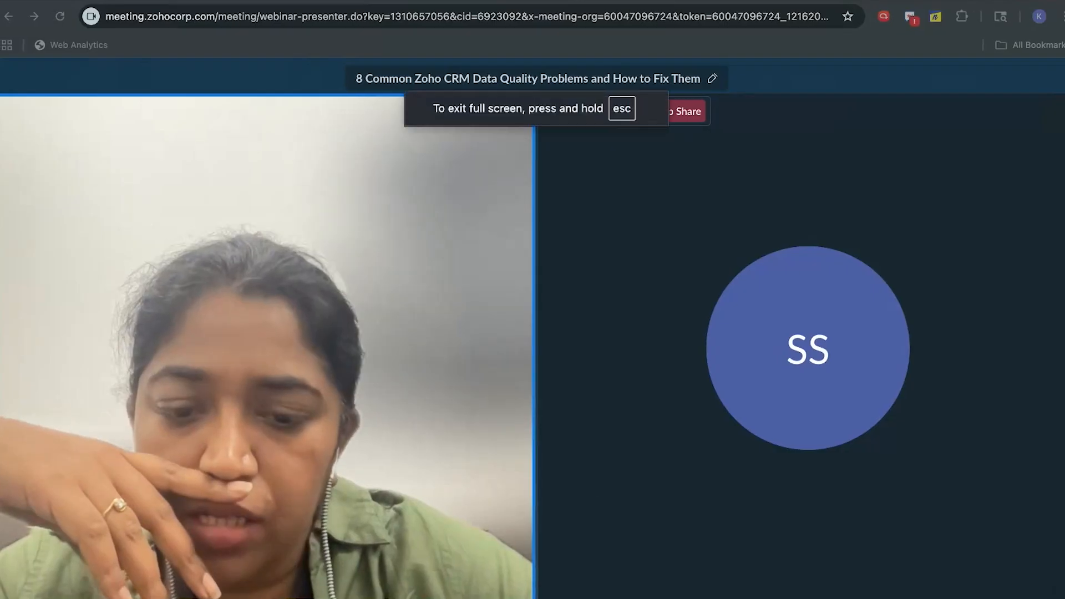